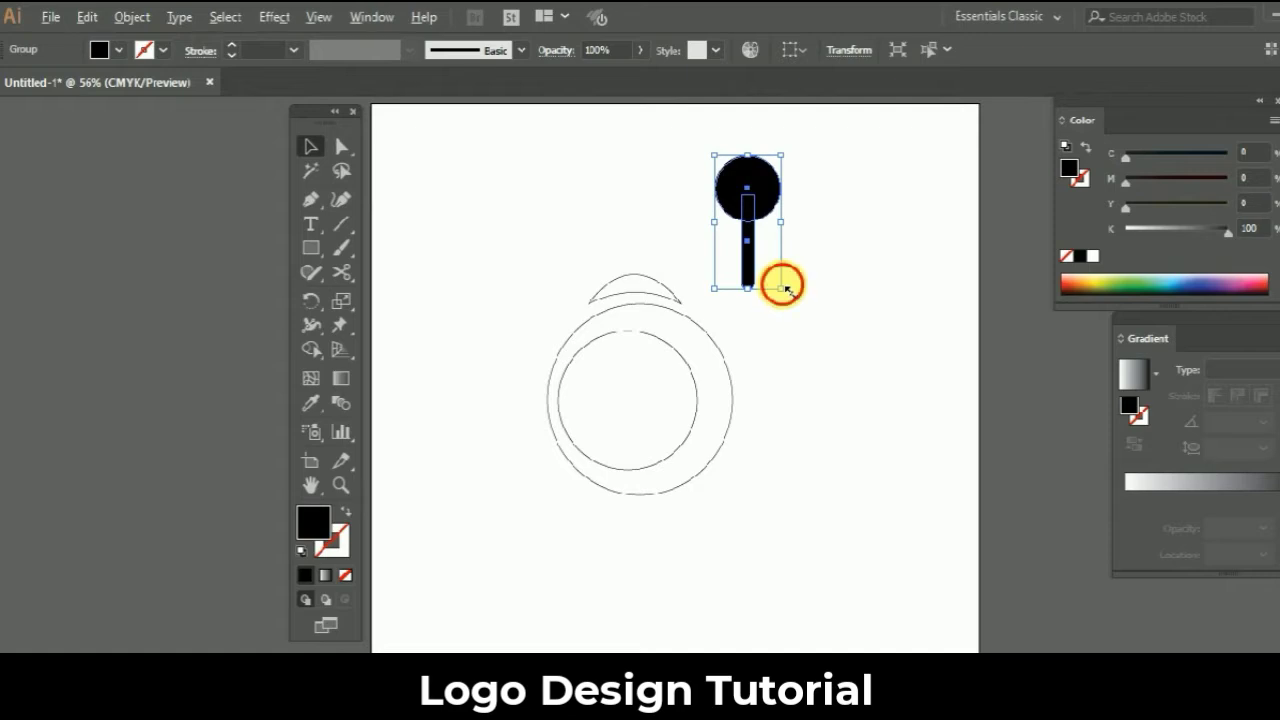
Place the antenna tilted above the crescent, then paste a smaller copy leaning the opposite way beside it.
drag(754, 208, 658, 226)
key(ctrl+v)
drag(674, 391, 654, 223)
click(574, 222)
Fill the crescent below the antennae with black and leave it without a stroke.
click(634, 308)
click(640, 286)
click(345, 512)
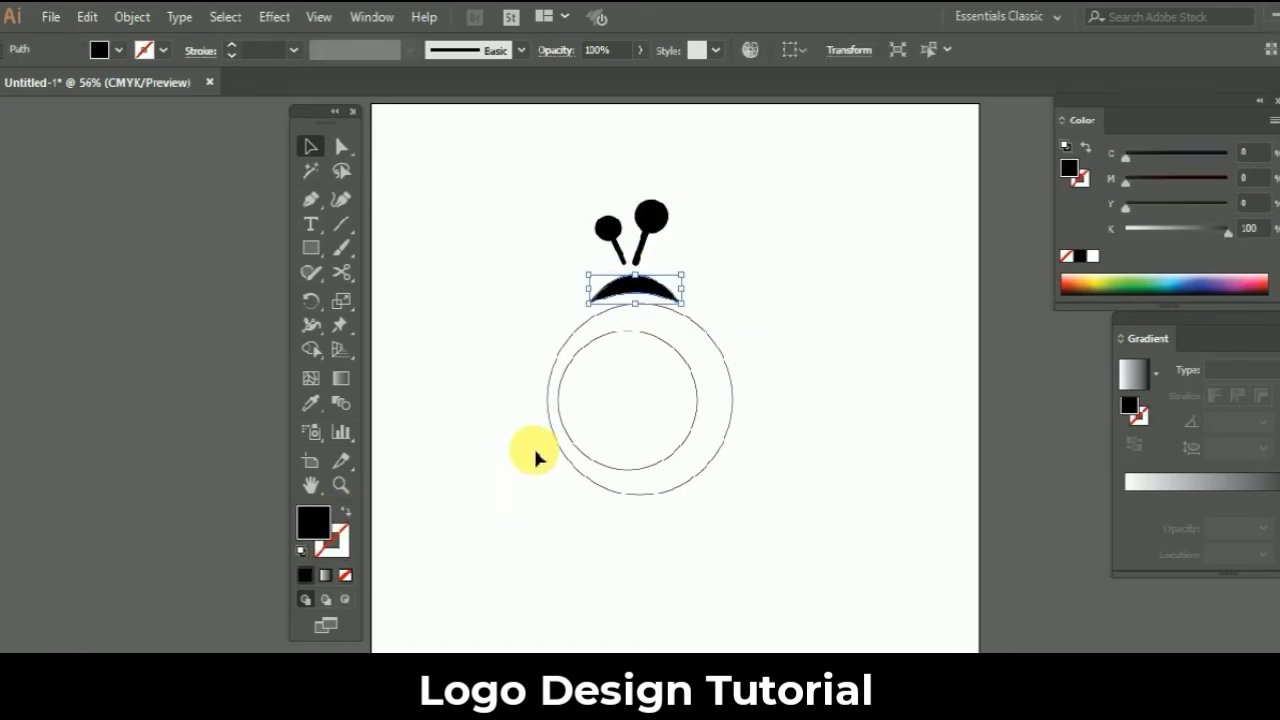
Fill the inner circle with white and the outer circle with black, leaving the outer circle without a stroke.
click(559, 408)
click(116, 50)
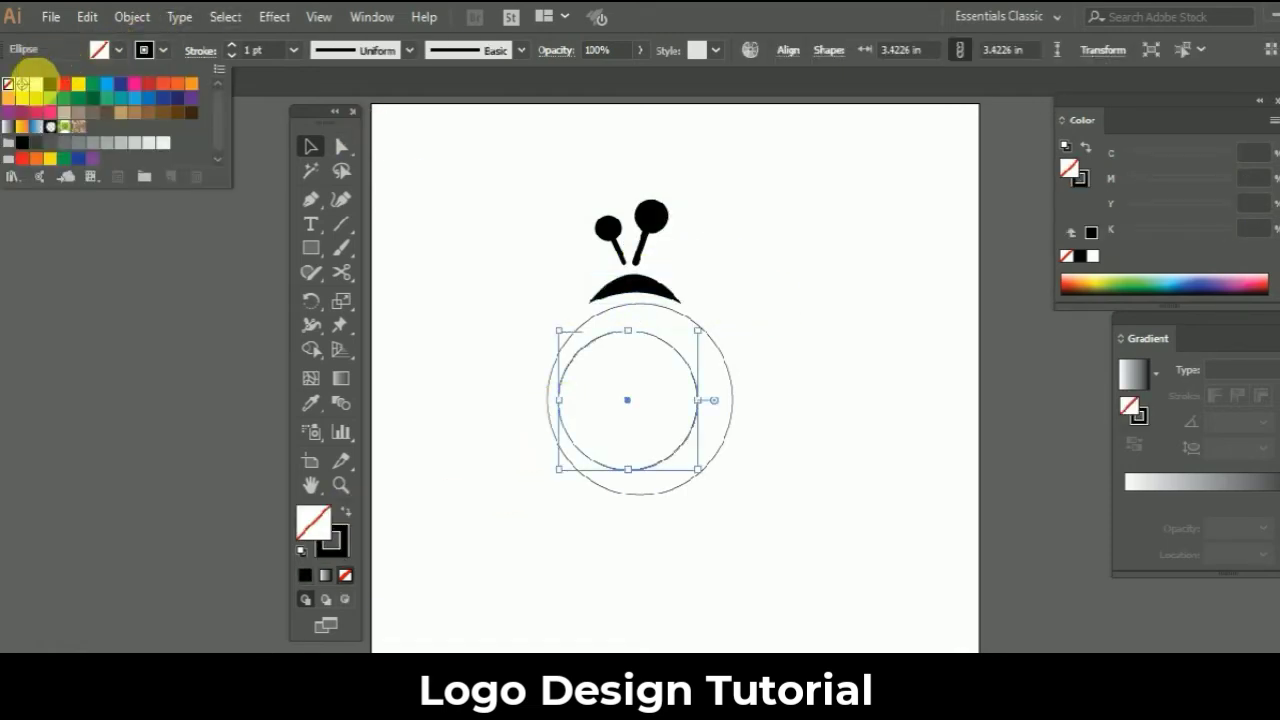
click(38, 85)
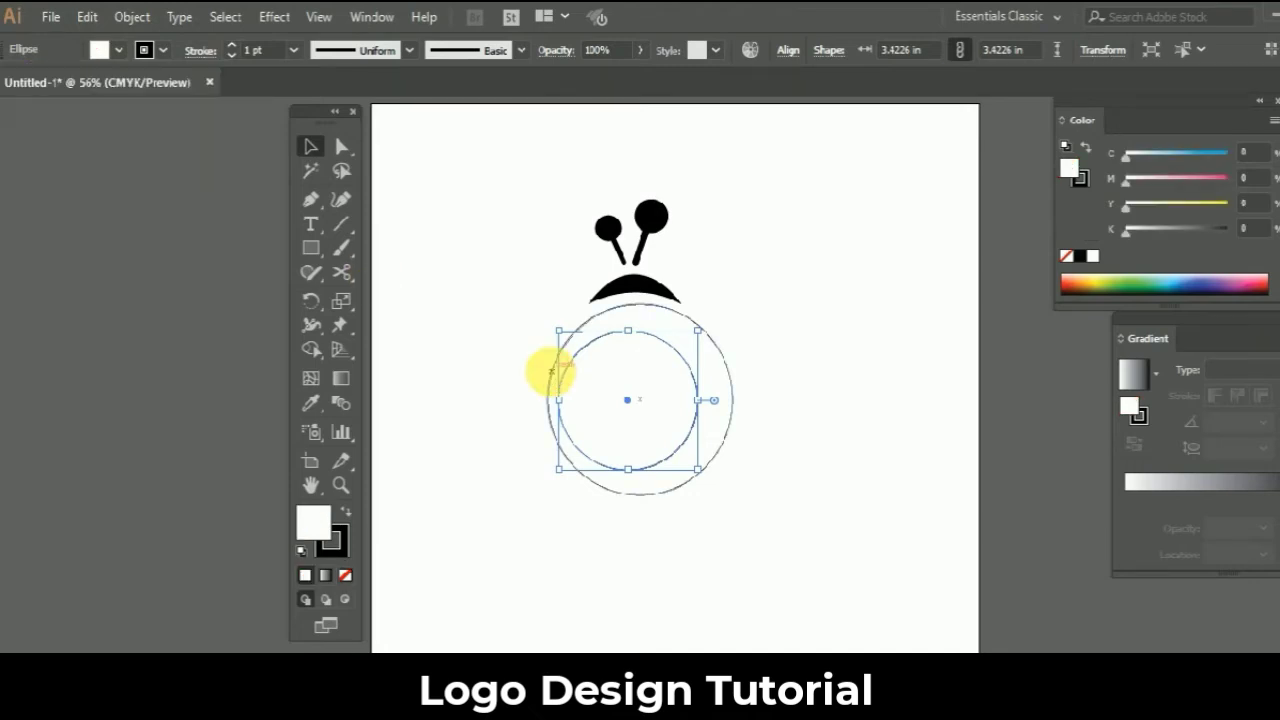
click(551, 372)
click(347, 513)
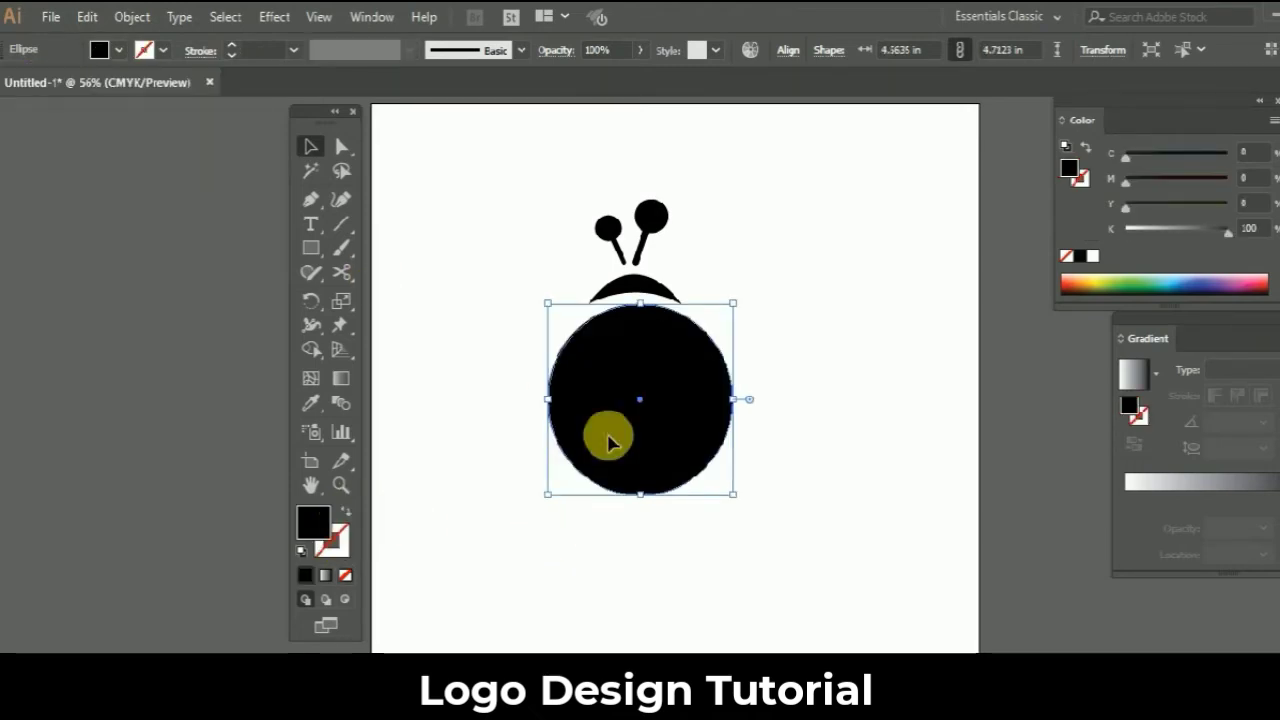
Send the black outer circle behind the white inner circle so that they form a ring.
right_click(571, 428)
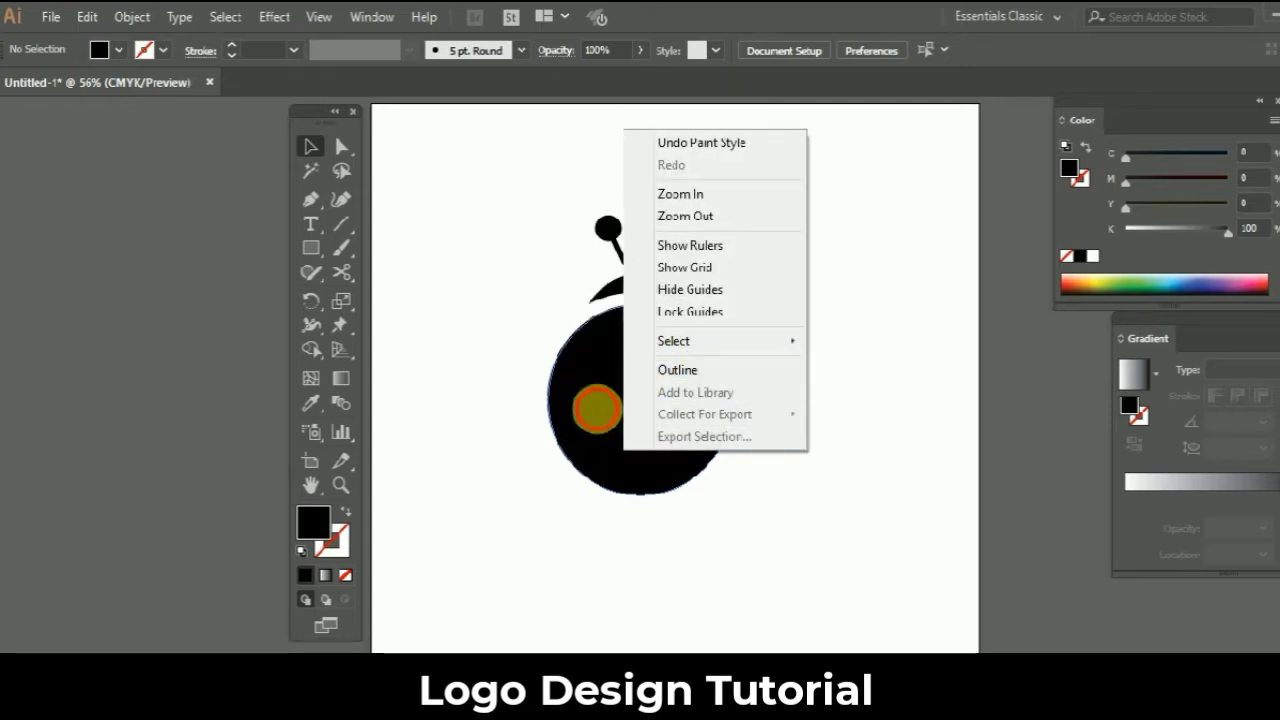
right_click(596, 410)
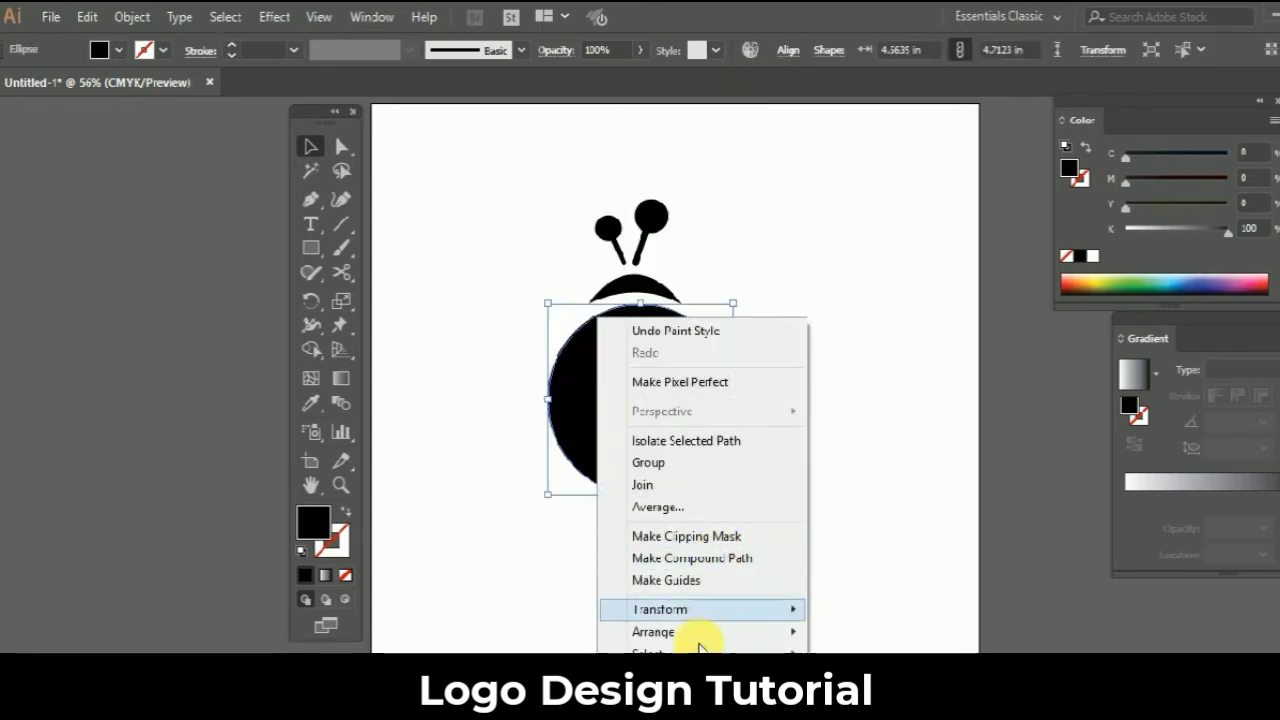
mouse_move(700, 632)
click(848, 650)
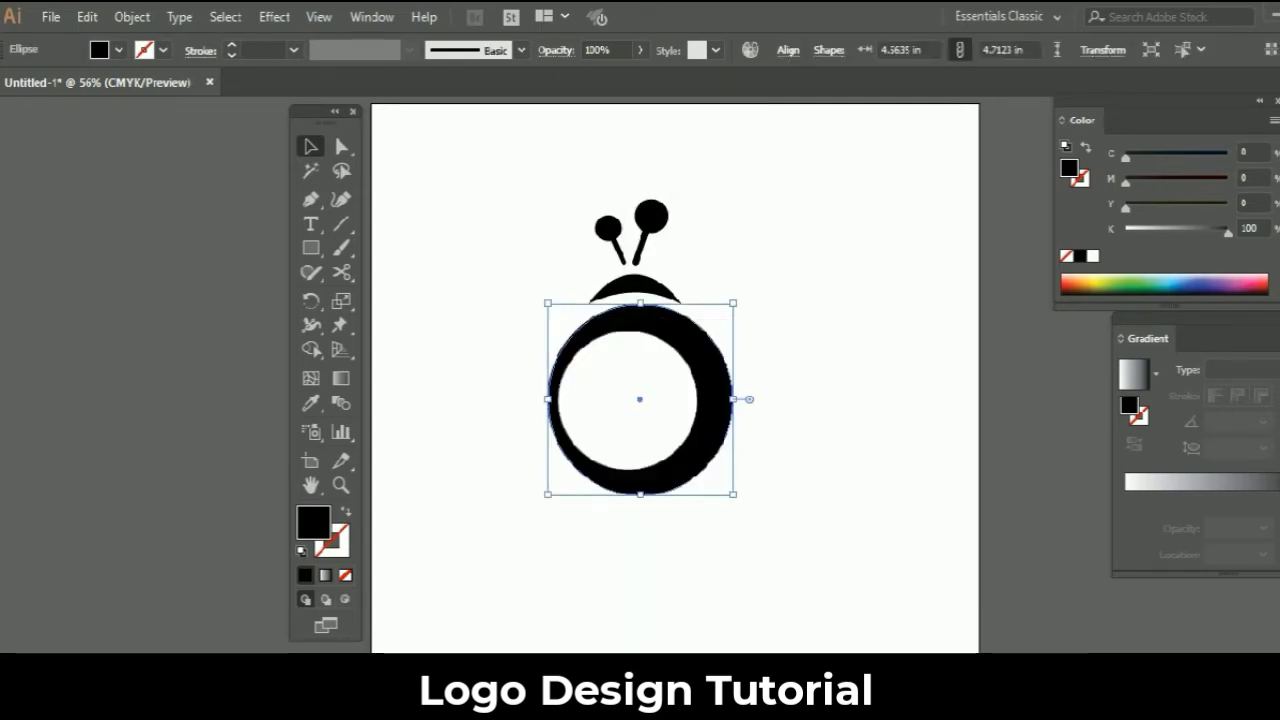
click(740, 638)
Draw a small circle about 0.62 in wide beside the ring and fill it with white.
drag(315, 260, 366, 296)
mouse_move(817, 312)
mouse_down()
mouse_move(851, 344)
mouse_move(834, 322)
mouse_up()
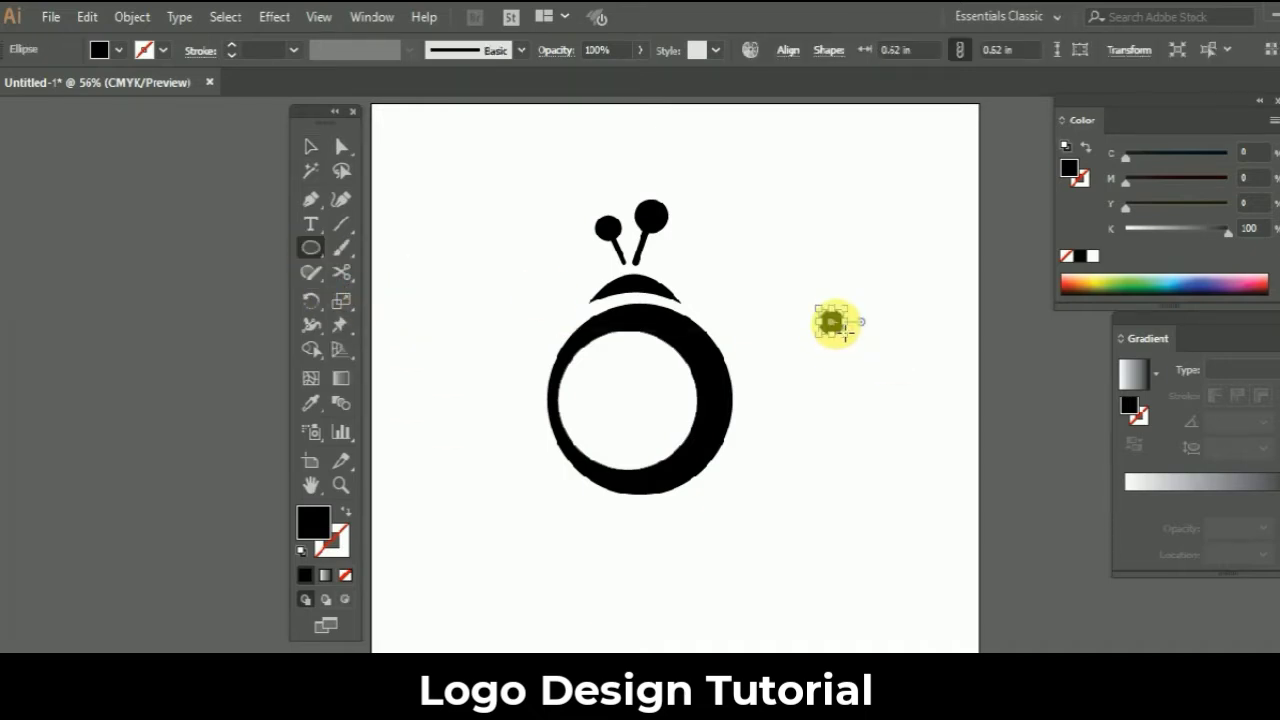
click(118, 50)
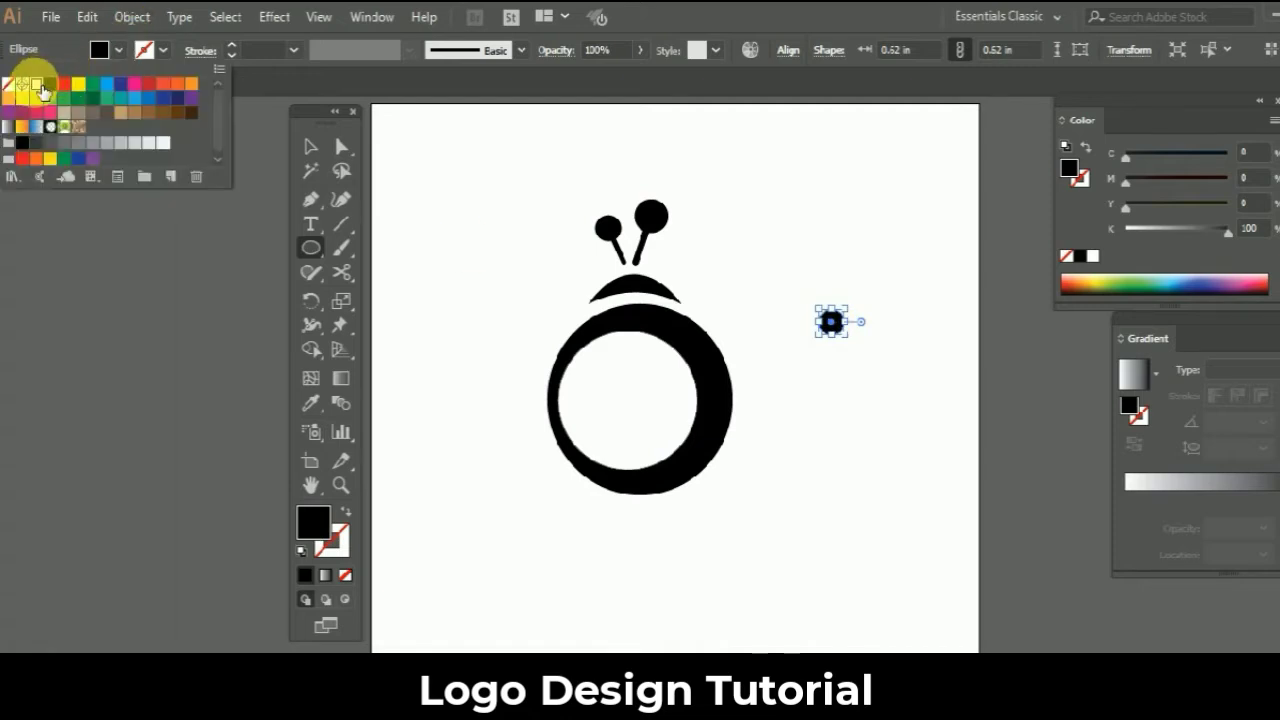
click(38, 86)
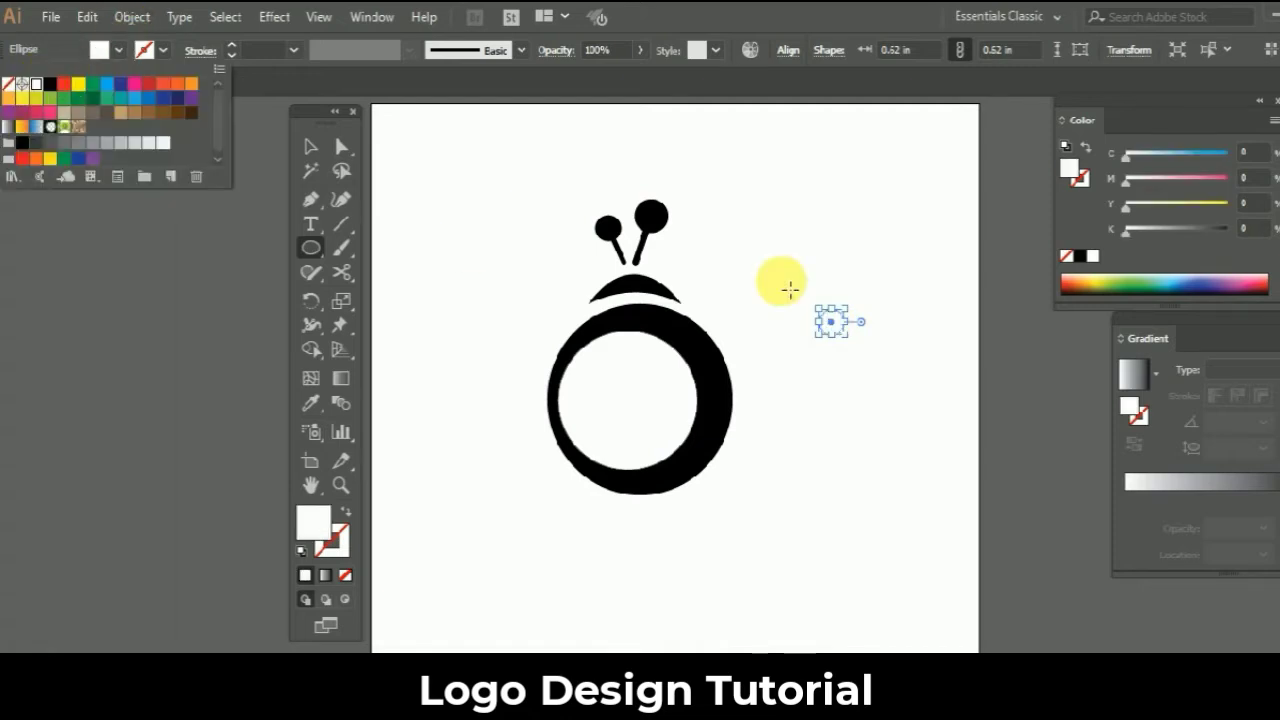
Move the small white circle onto the thick side of the black ring and shrink it to about 0.44 in.
click(835, 326)
drag(830, 324, 721, 381)
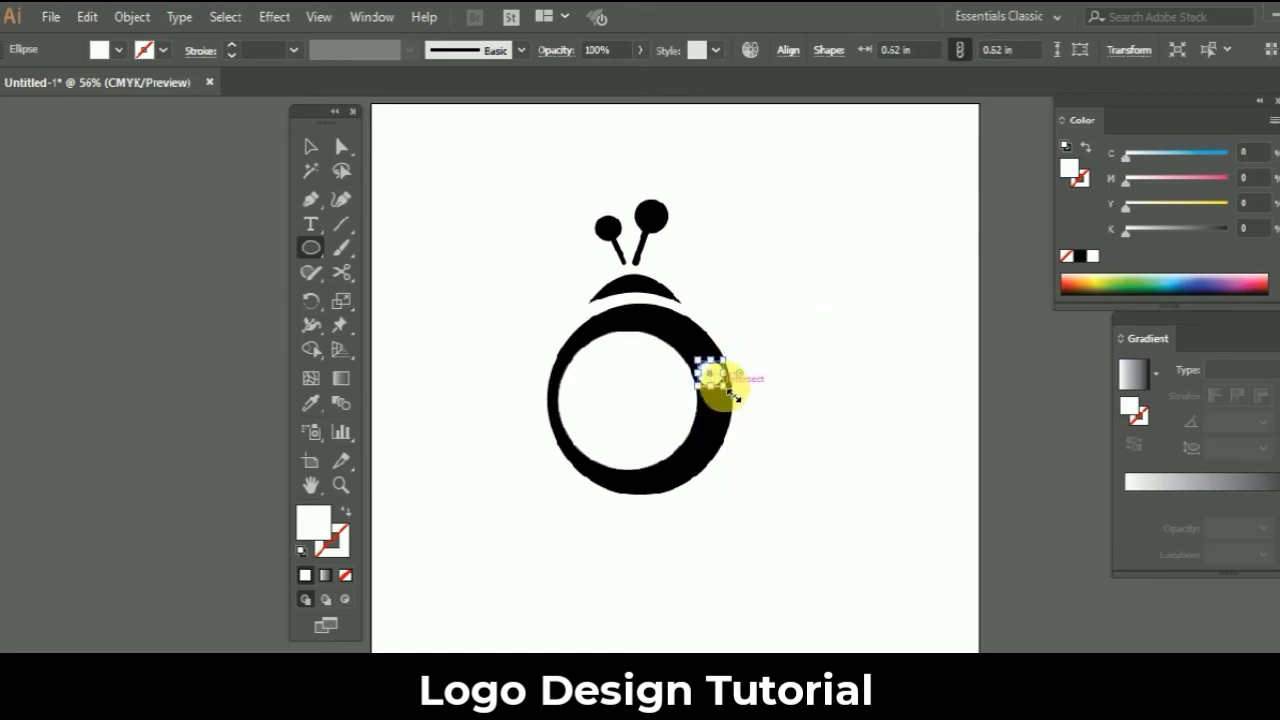
key(v)
shift+click(731, 390)
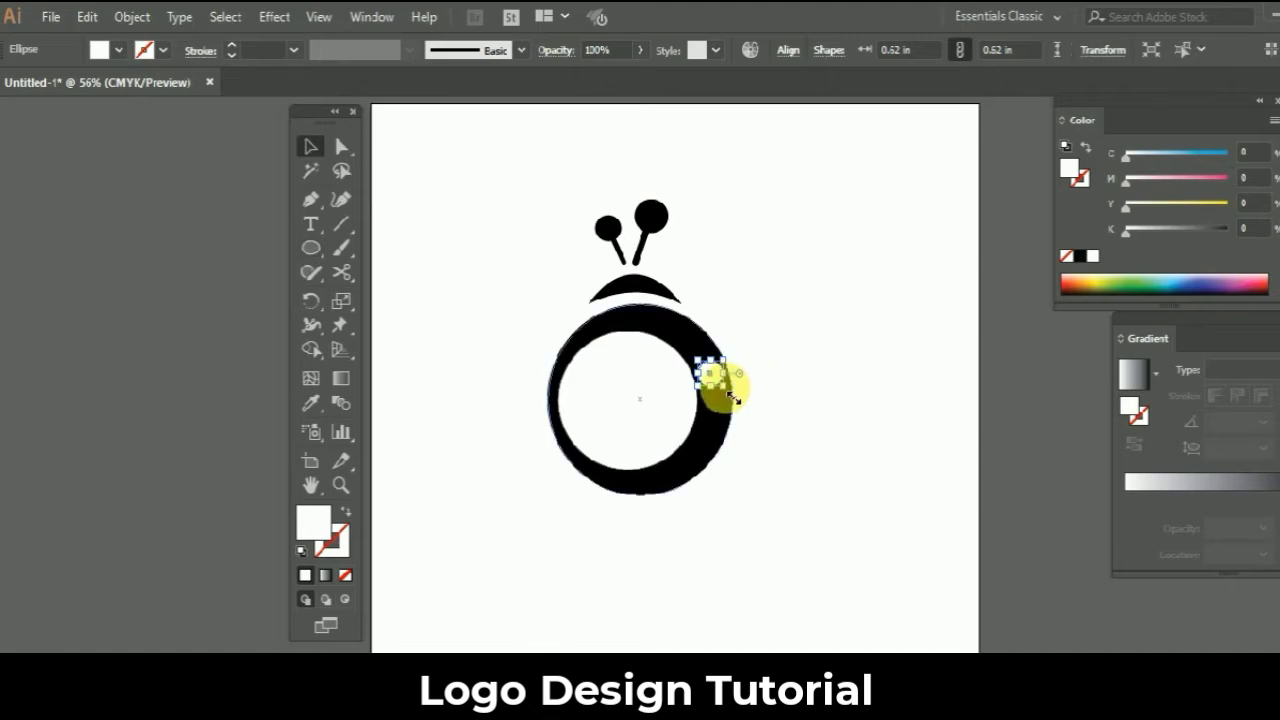
drag(734, 397, 730, 391)
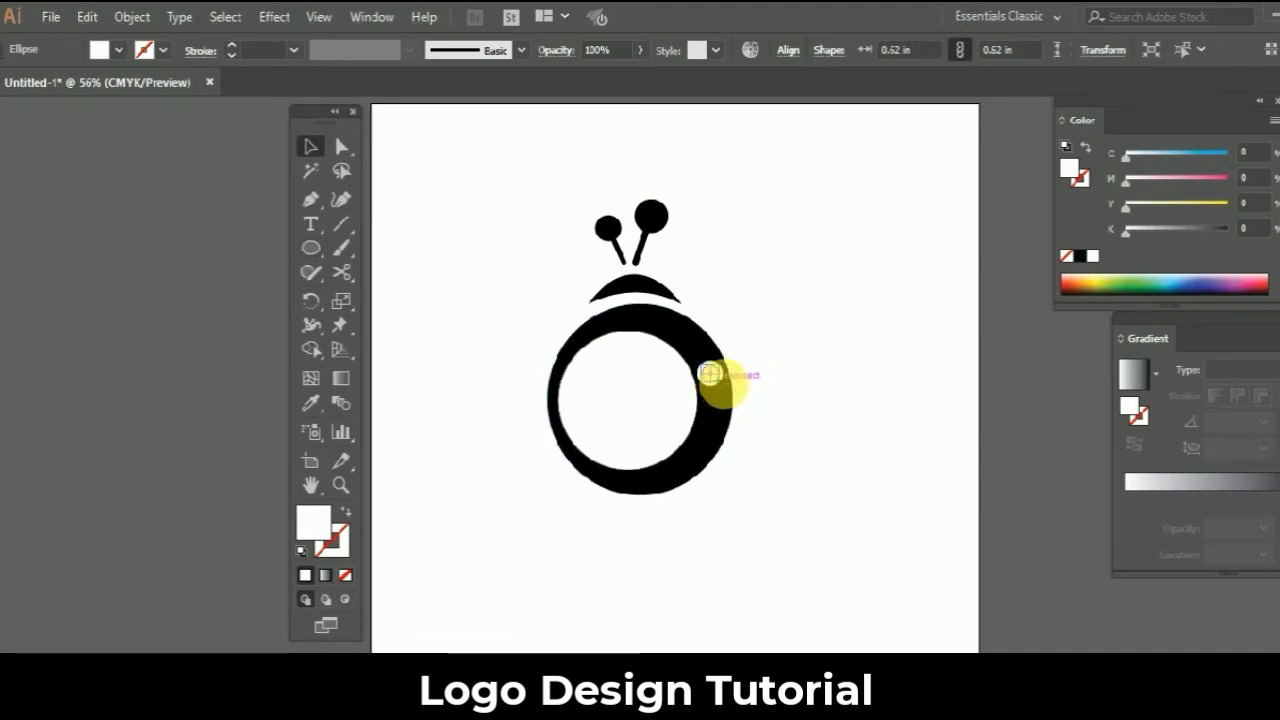
click(776, 380)
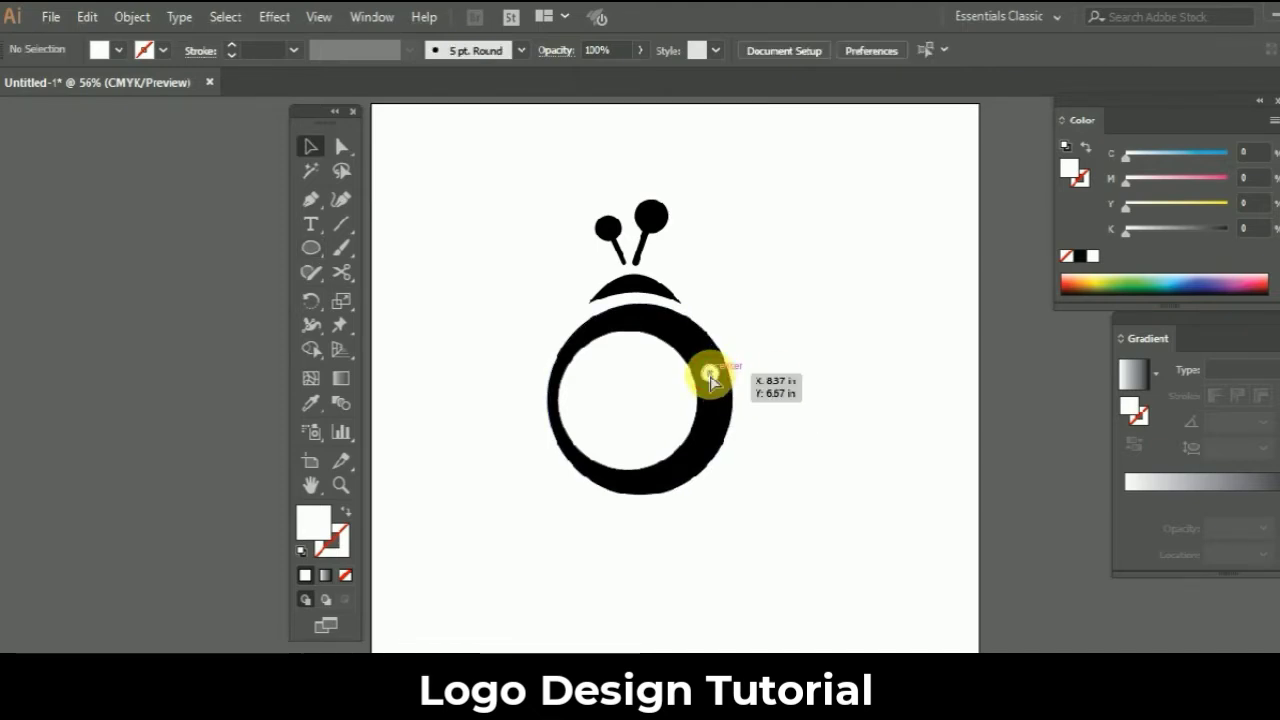
Duplicate the small white circle twice down the ring's thick side and arrange the three dots along its curve.
drag(709, 373, 710, 427)
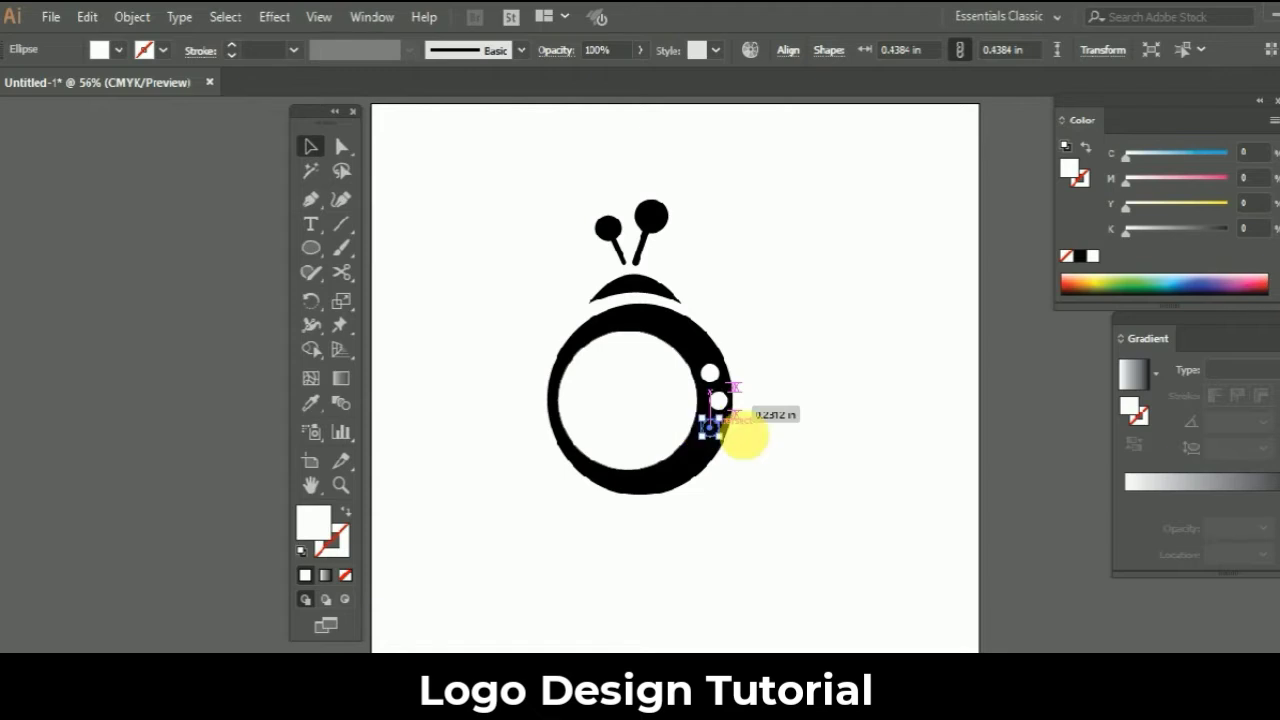
click(768, 436)
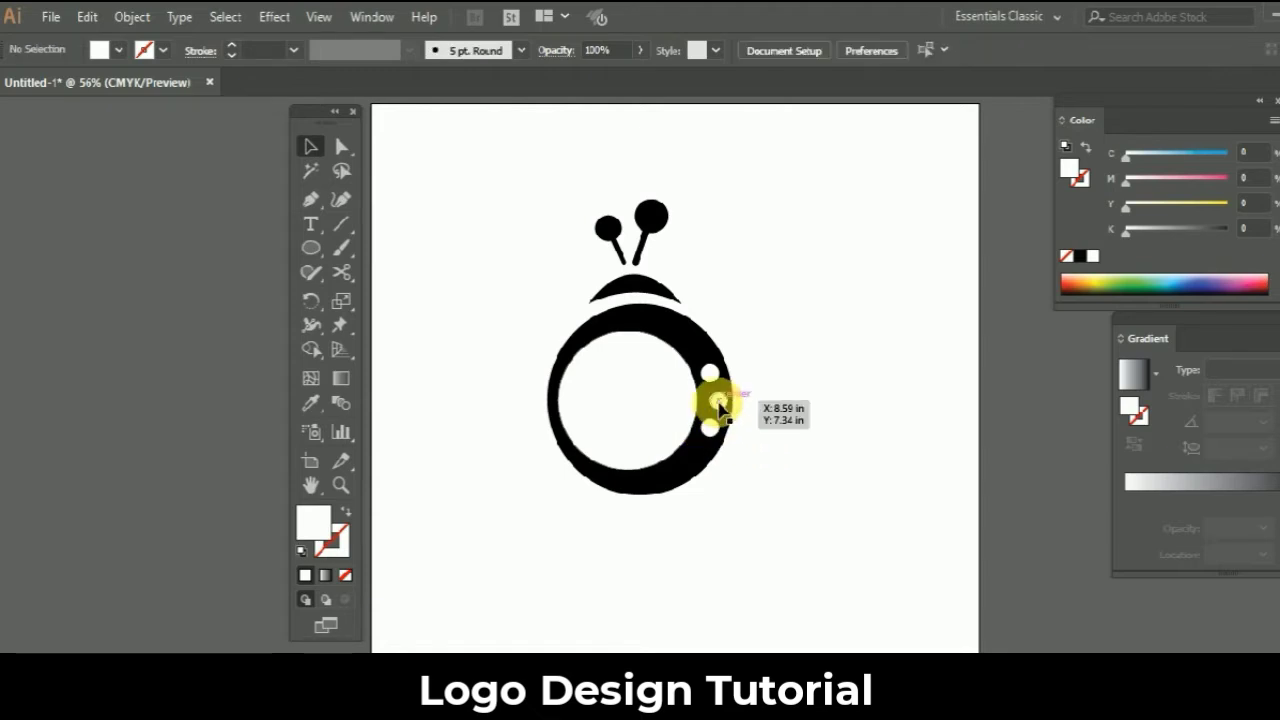
drag(718, 400, 722, 399)
click(784, 410)
click(800, 405)
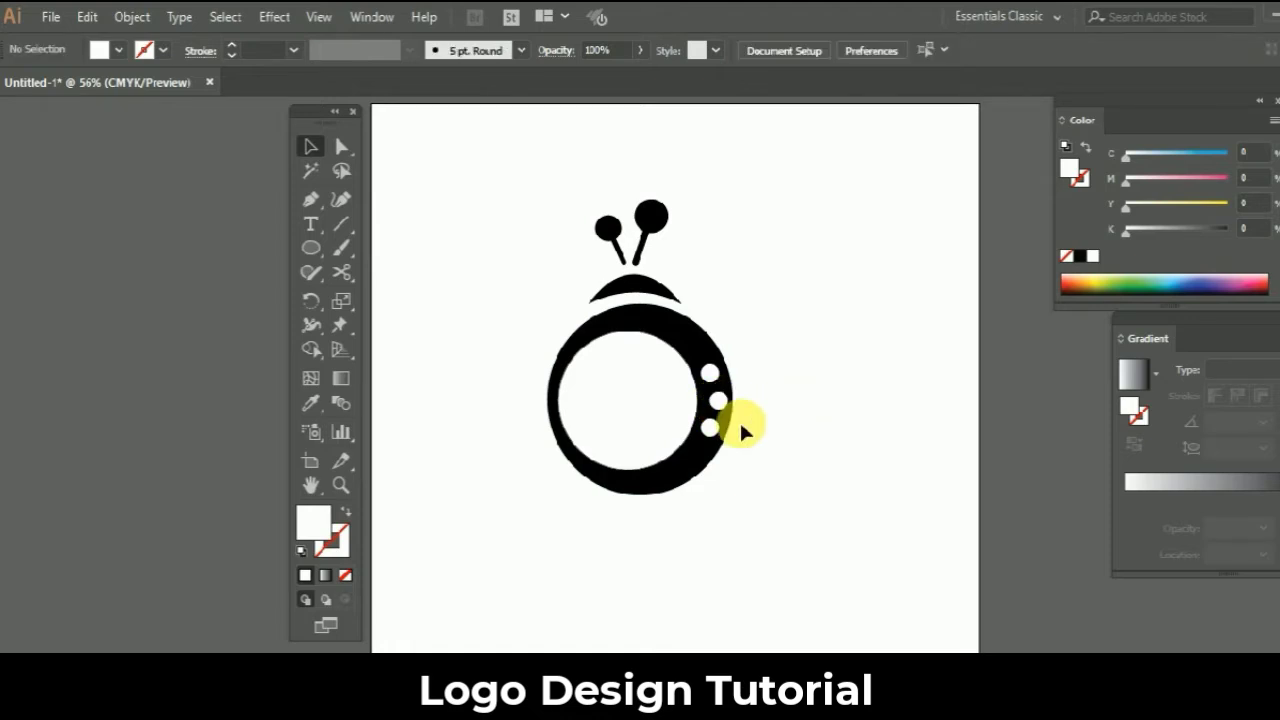
click(710, 374)
drag(710, 428, 710, 428)
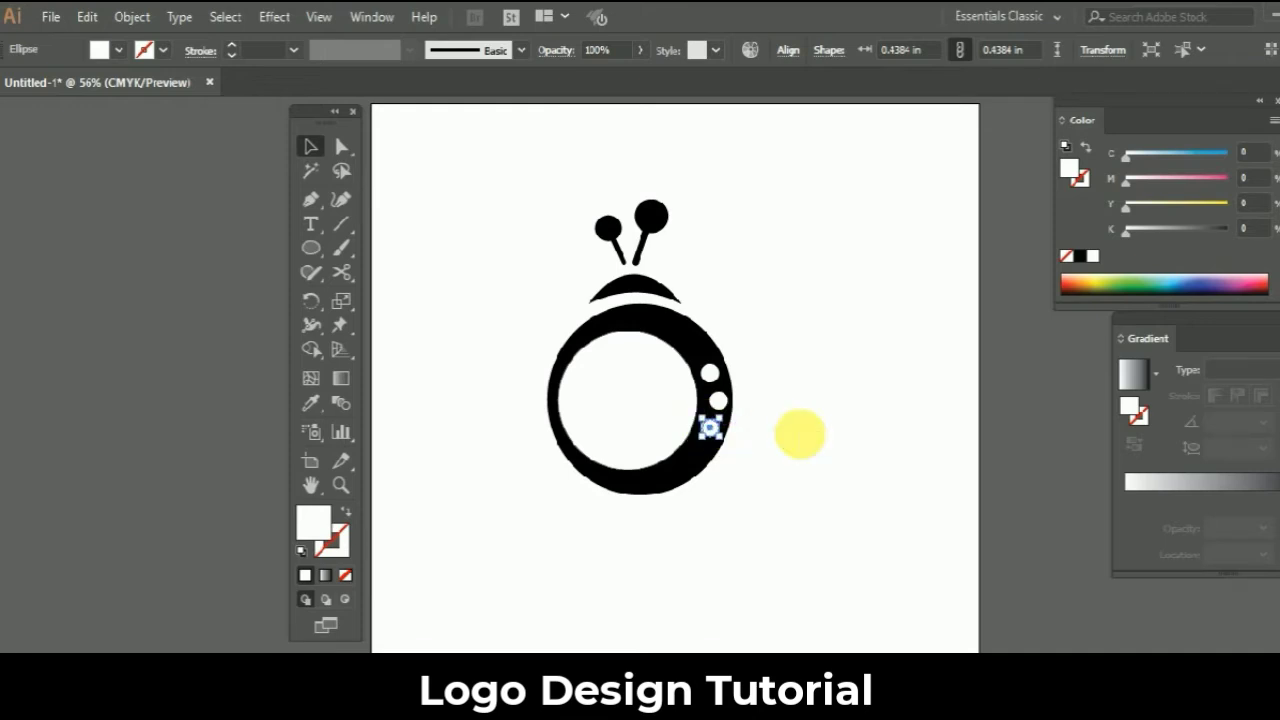
click(786, 430)
Move the whole antennae, crescent and ring drawing to the upper-left corner of the artboard.
drag(785, 525, 583, 224)
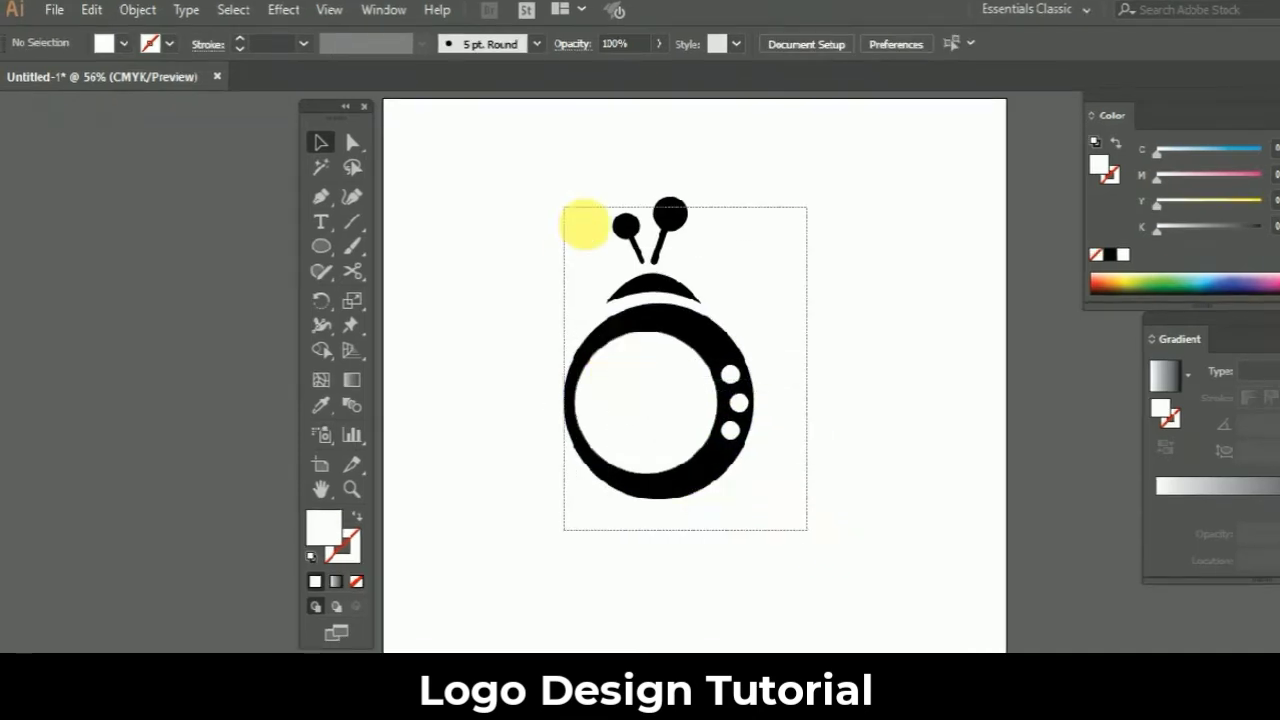
drag(671, 309, 488, 209)
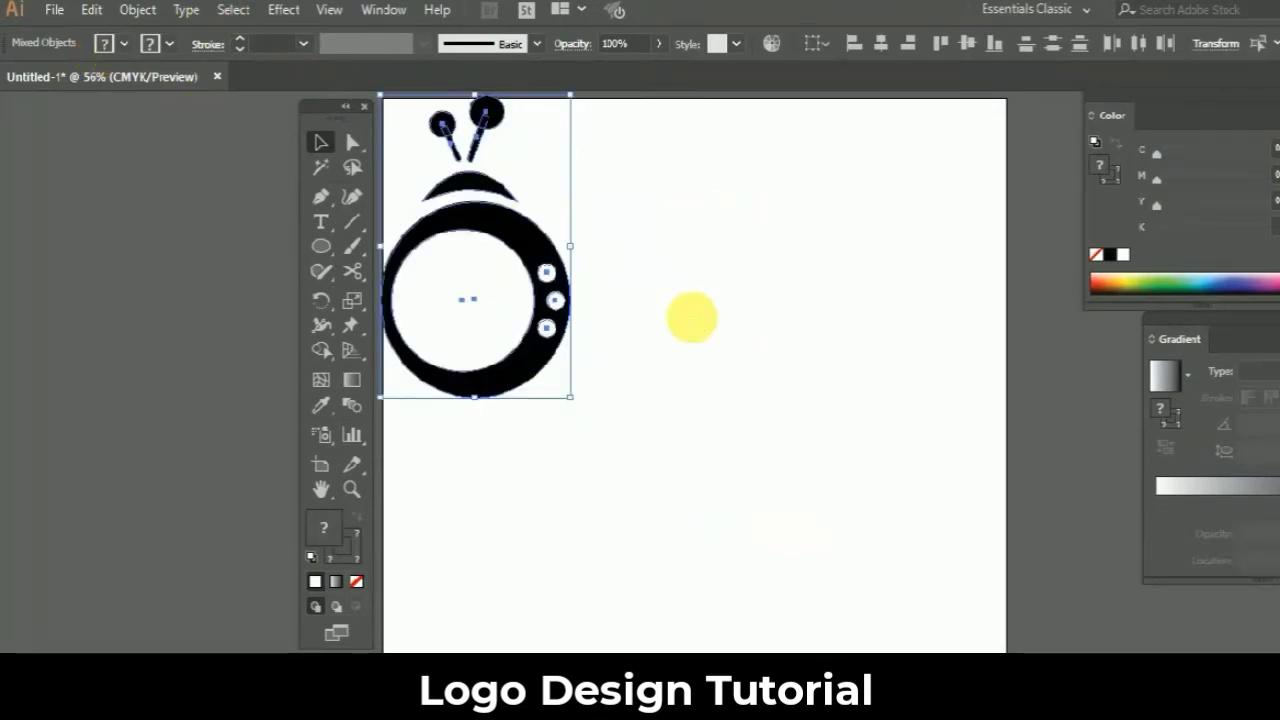
click(694, 321)
With no fill and a black stroke, draw an eye circle about 3.37 in wide and a pupil circle about 1.75 in wide inside it.
click(118, 44)
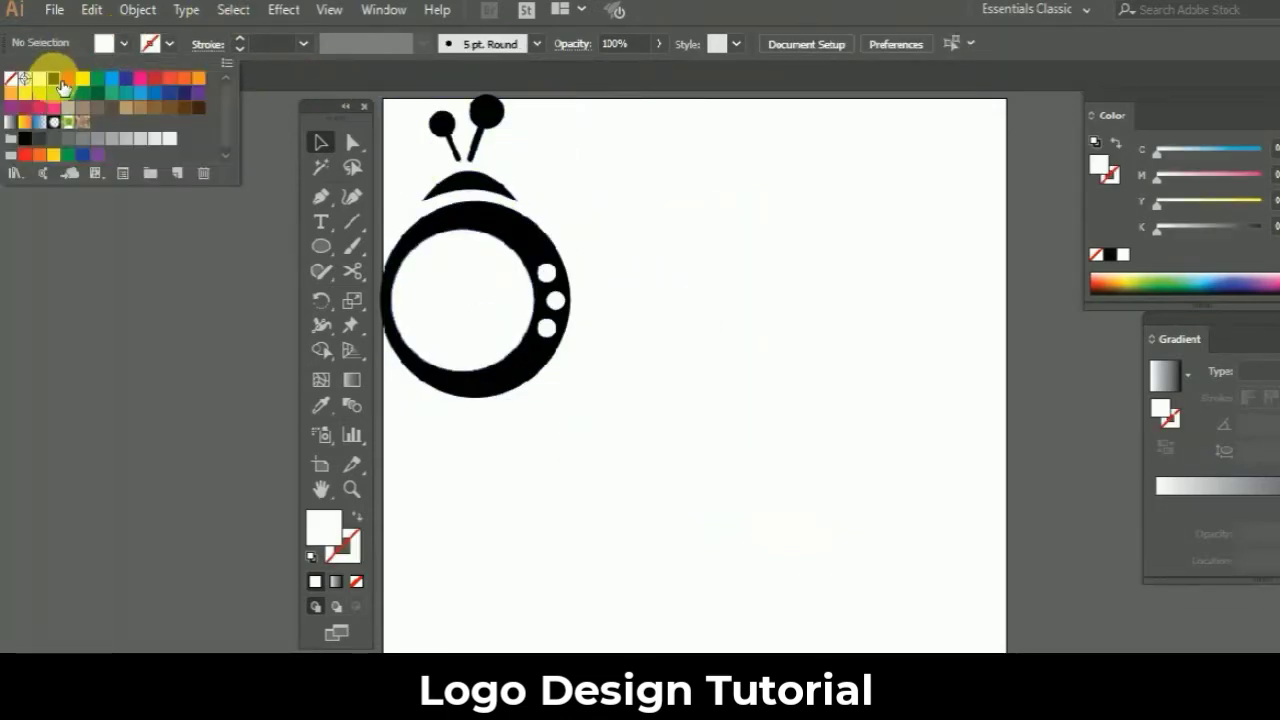
click(55, 79)
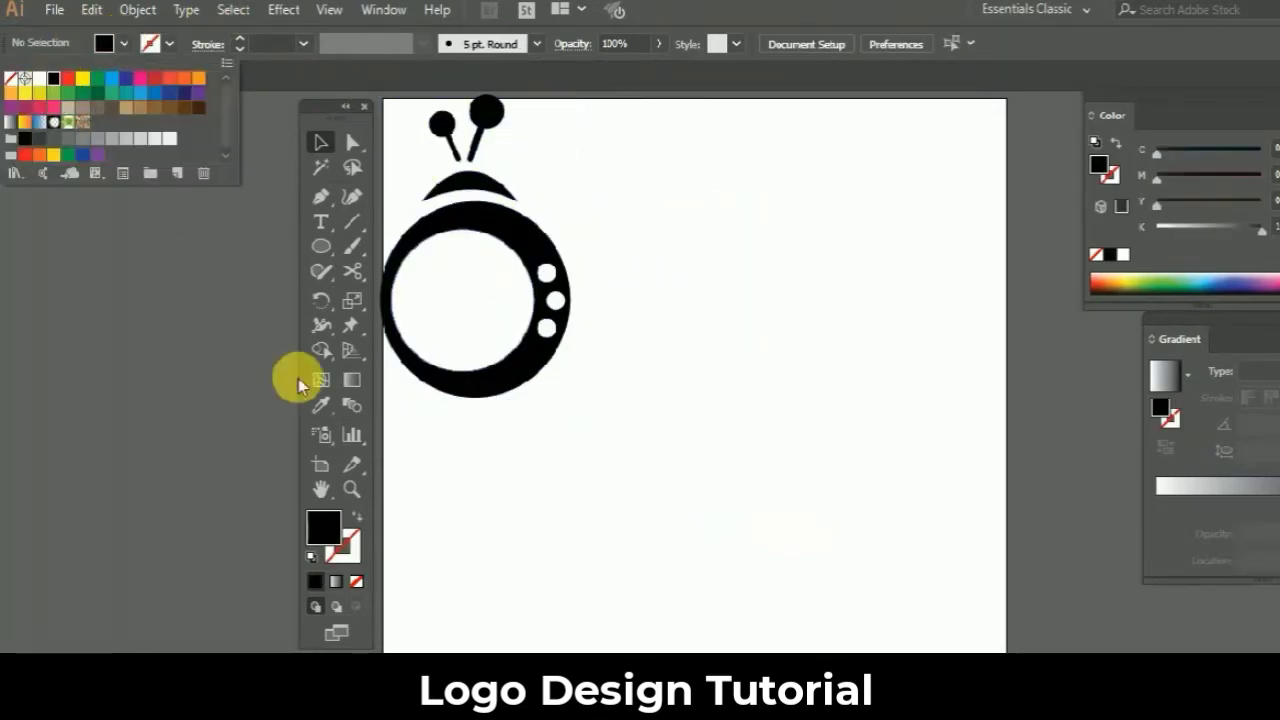
click(357, 516)
click(320, 246)
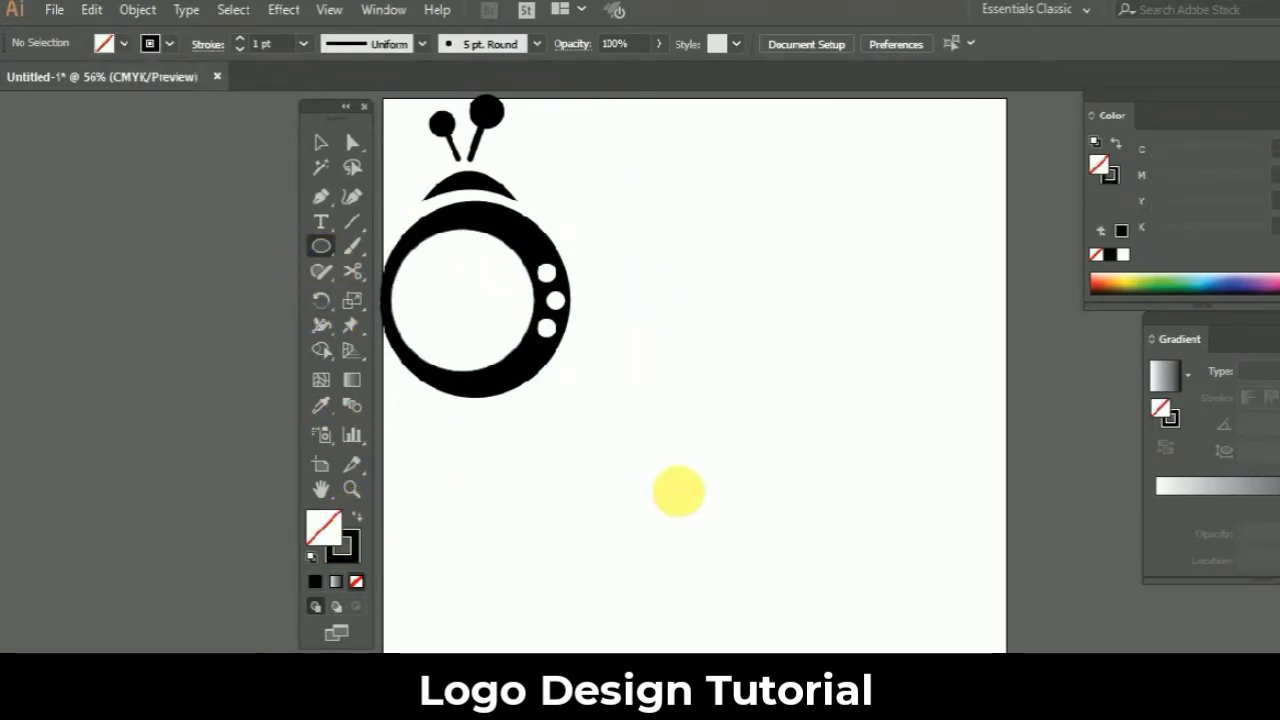
mouse_move(618, 435)
mouse_down()
mouse_move(680, 482)
mouse_move(664, 443)
mouse_up()
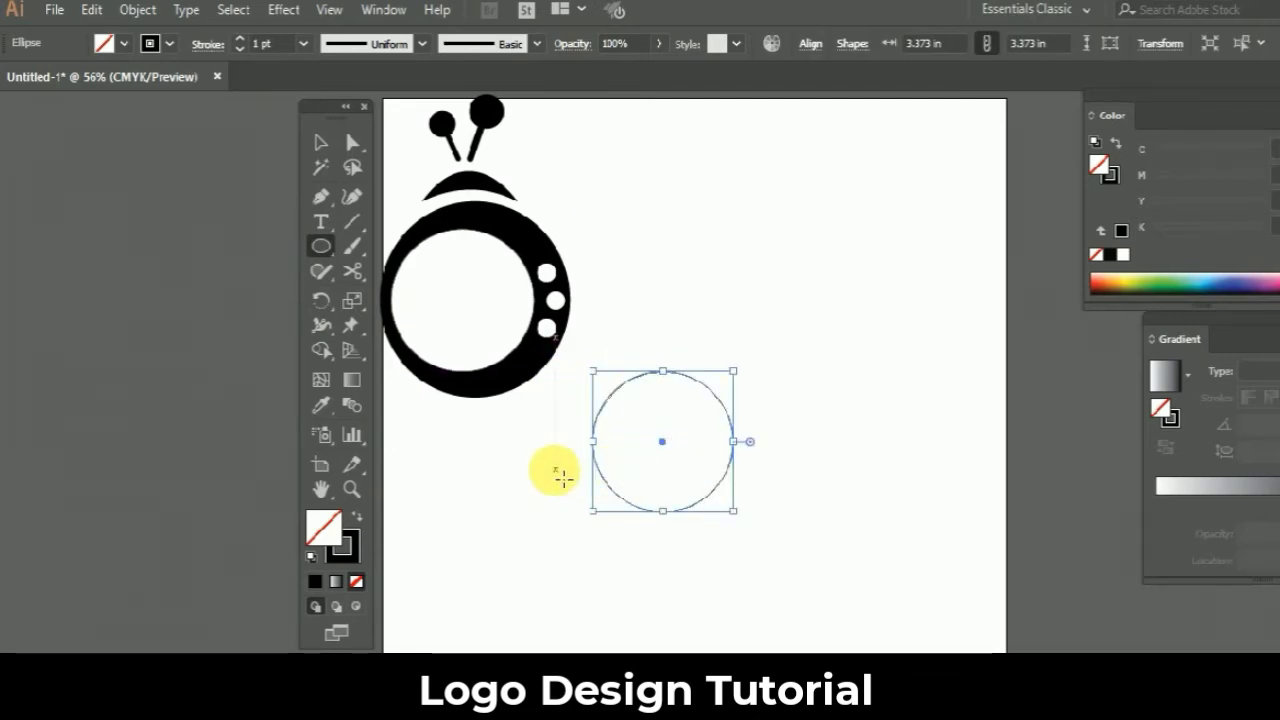
mouse_move(530, 471)
mouse_down()
mouse_move(564, 506)
mouse_move(688, 449)
mouse_up()
Draw a small circle about 0.9 in wide beside the eye and reshape its outline with the Anchor Point tool.
mouse_move(823, 371)
mouse_down()
mouse_move(850, 396)
mouse_move(836, 391)
mouse_up()
key(Delete)
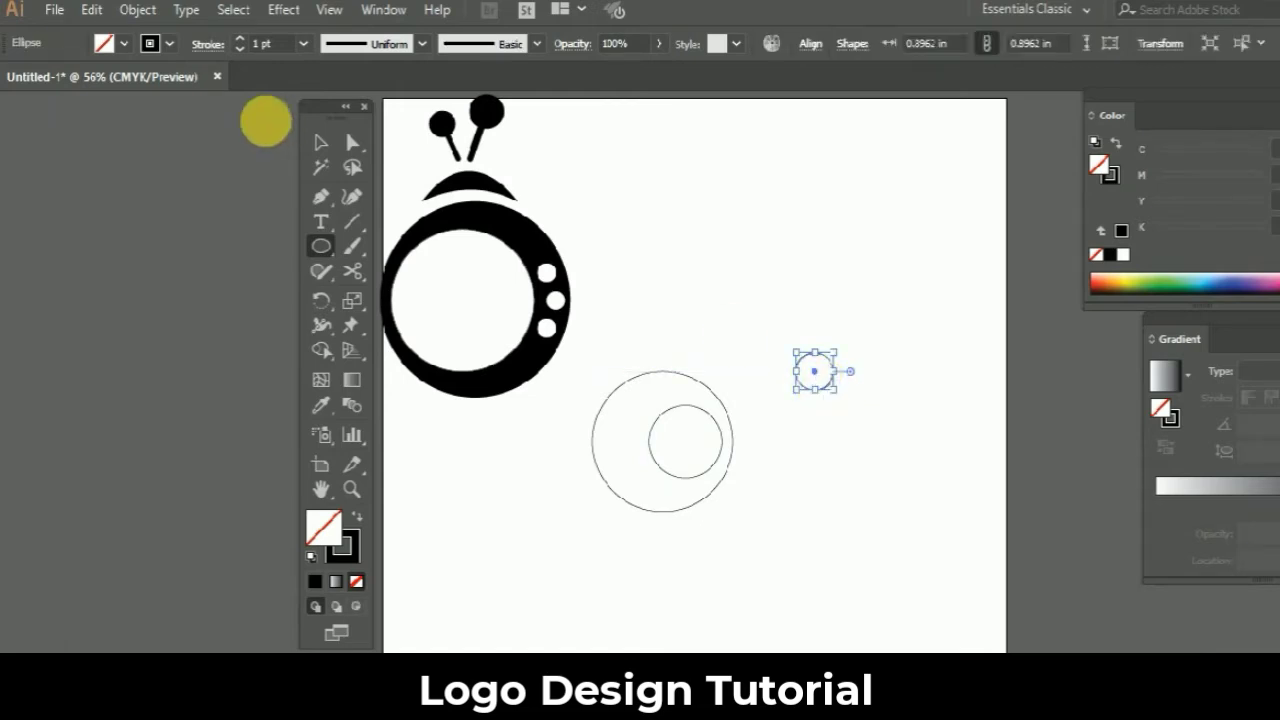
drag(322, 198, 374, 271)
drag(814, 362, 820, 423)
Move the small reshaped circle into the upper right of the pupil and scale it down as a highlight.
key(v)
drag(814, 371, 680, 437)
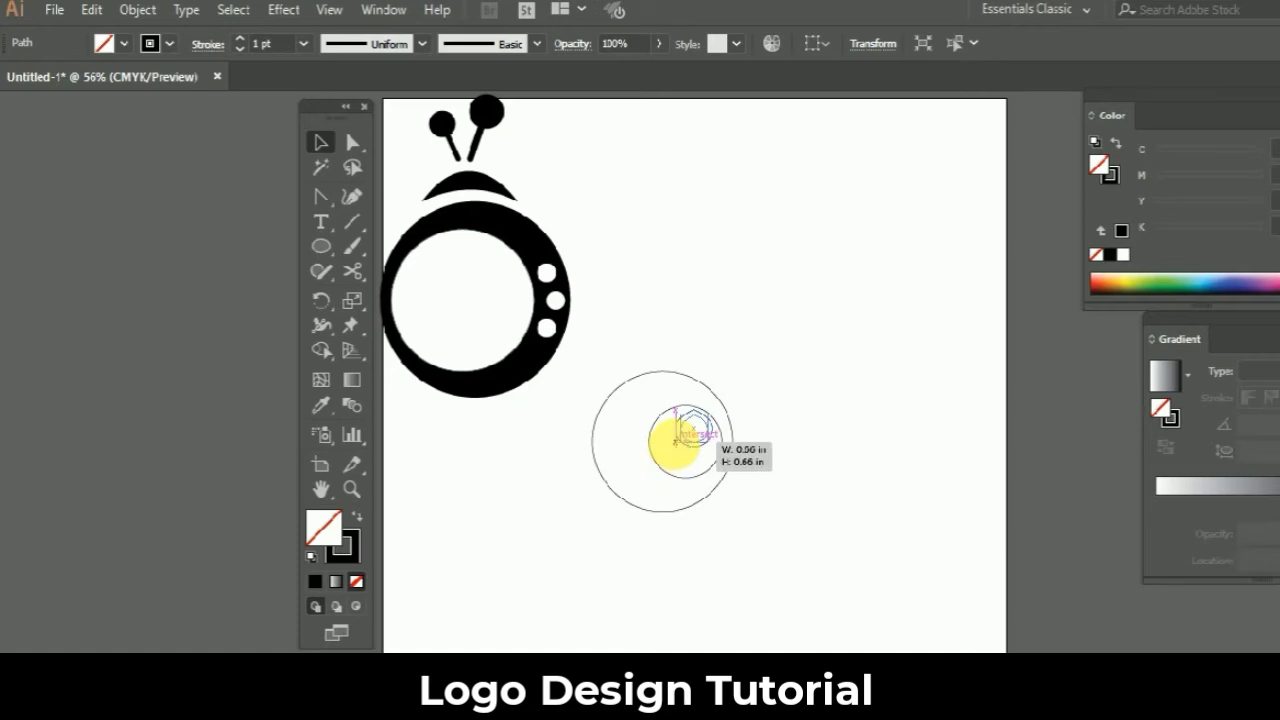
click(834, 449)
Fill the pupil circle with black, without a stroke, and send it behind the highlight.
click(660, 428)
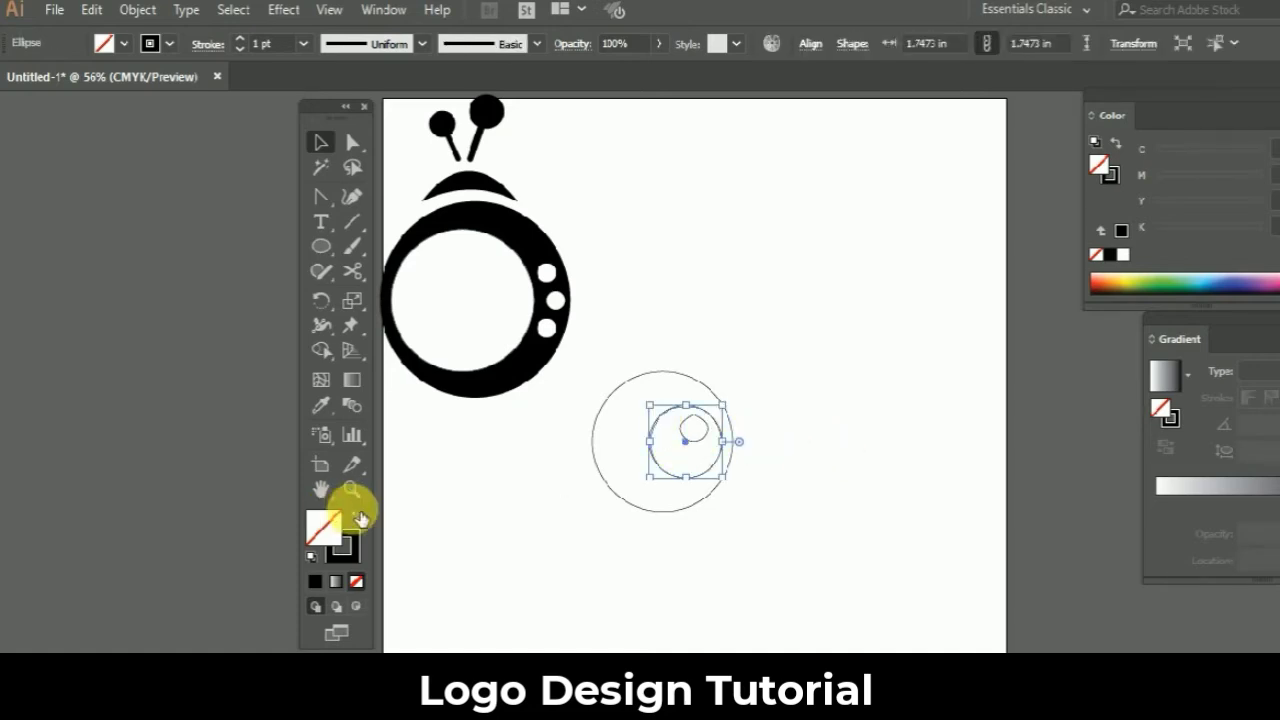
click(355, 516)
right_click(678, 443)
mouse_move(750, 335)
click(952, 401)
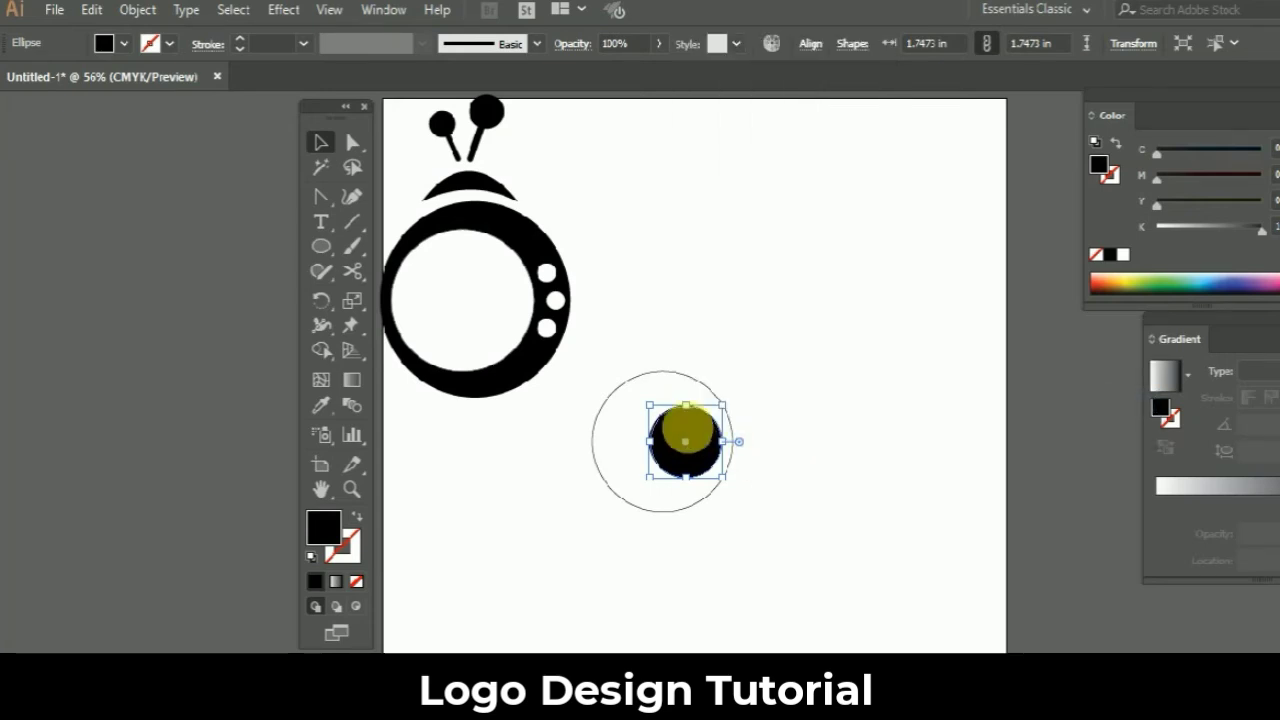
click(840, 426)
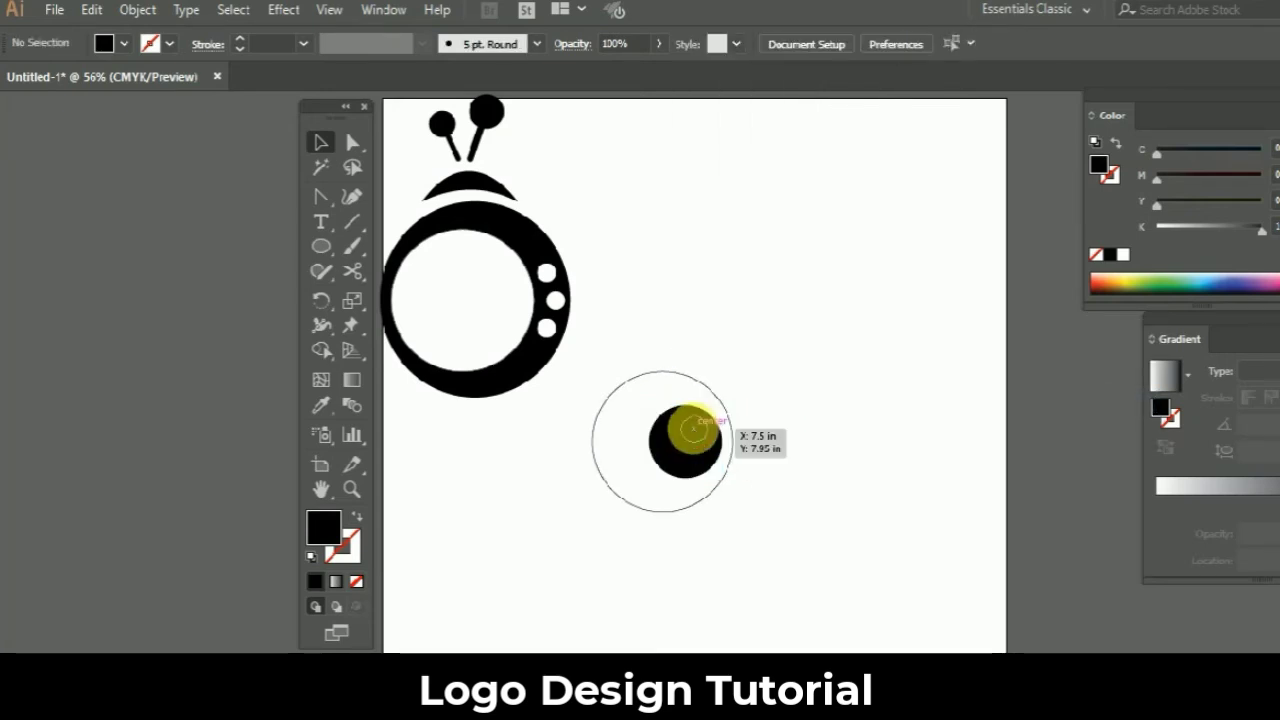
Fill the highlight shape inside the pupil with white.
click(693, 428)
click(106, 44)
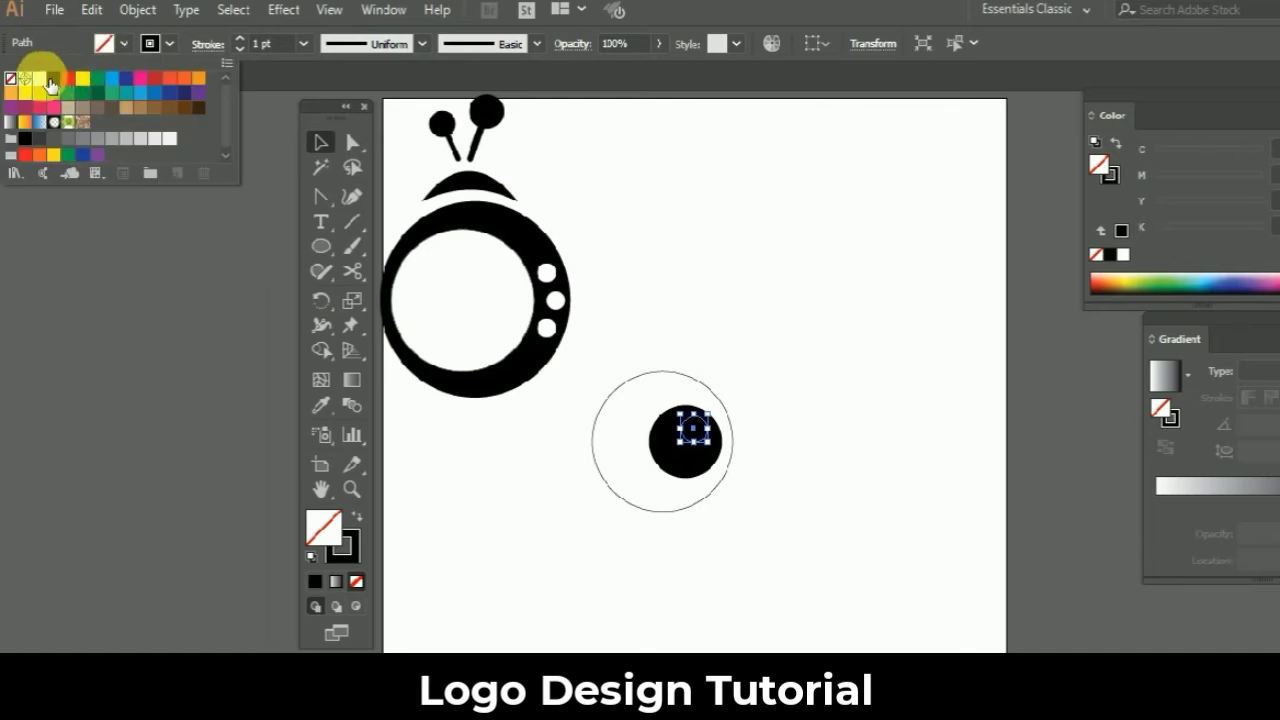
click(41, 79)
Increase the stroke weight of the outer eye circle to give it a thick black outline.
click(595, 425)
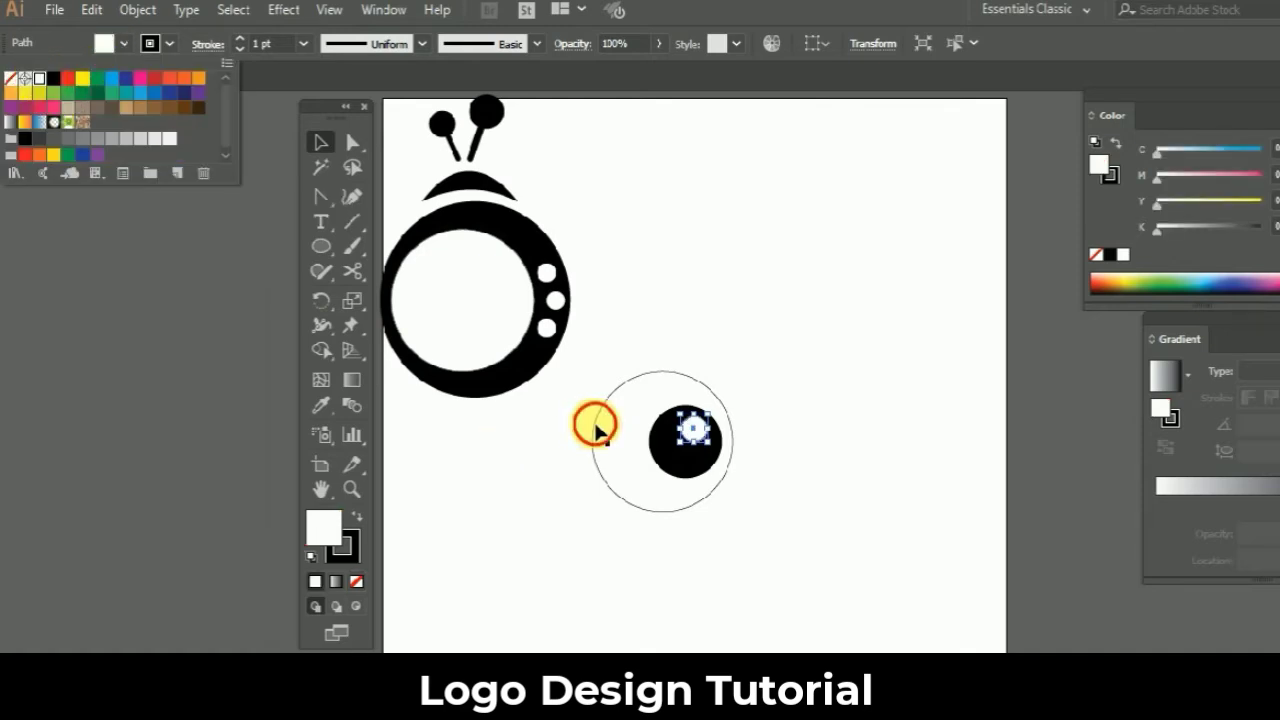
click(595, 425)
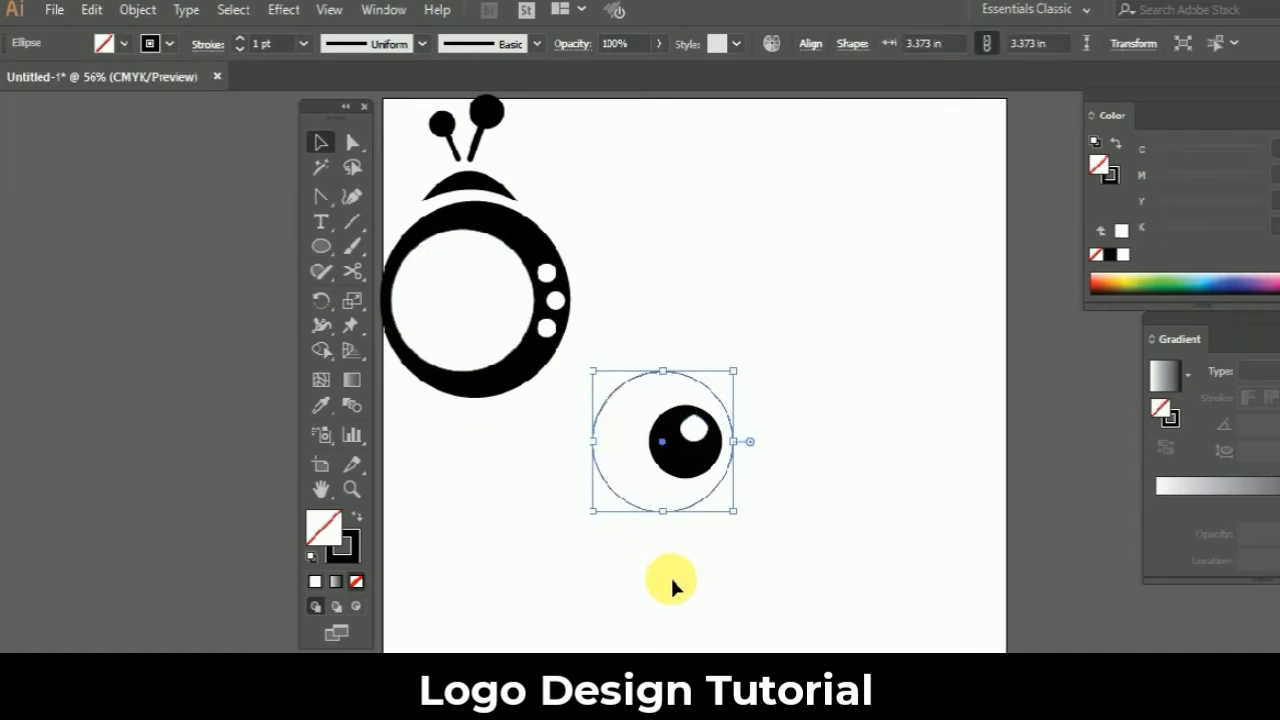
click(672, 580)
click(595, 445)
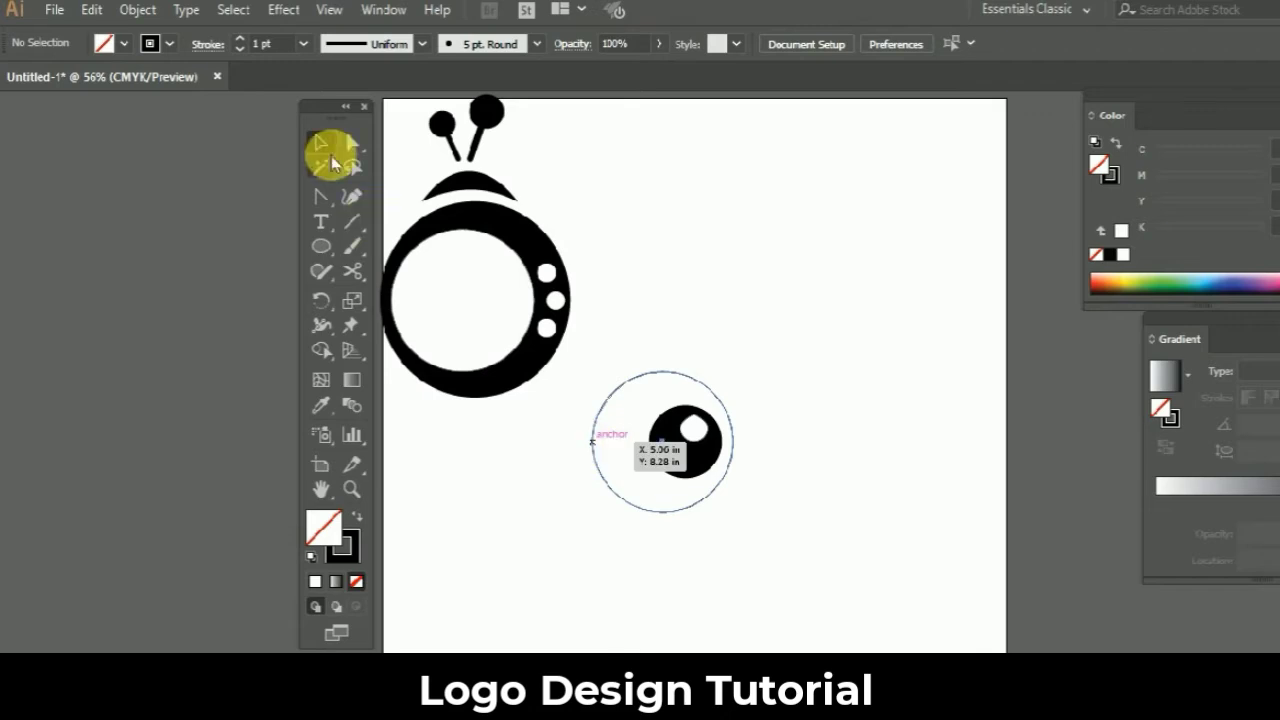
click(239, 37)
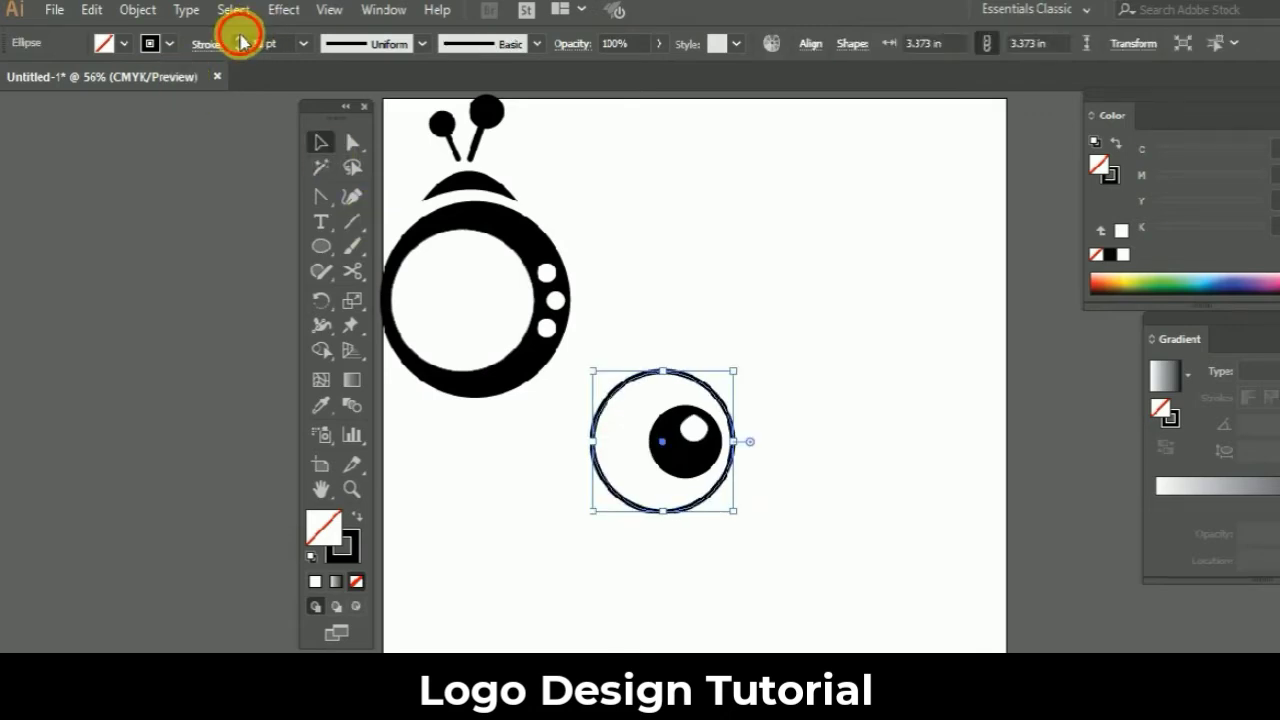
click(457, 491)
Copy the complete eye, place the duplicate level with it on its right, and select both eyes.
drag(718, 547, 620, 371)
key(ctrl+c)
key(ctrl+v)
drag(706, 391, 829, 447)
drag(634, 357, 928, 565)
click(856, 575)
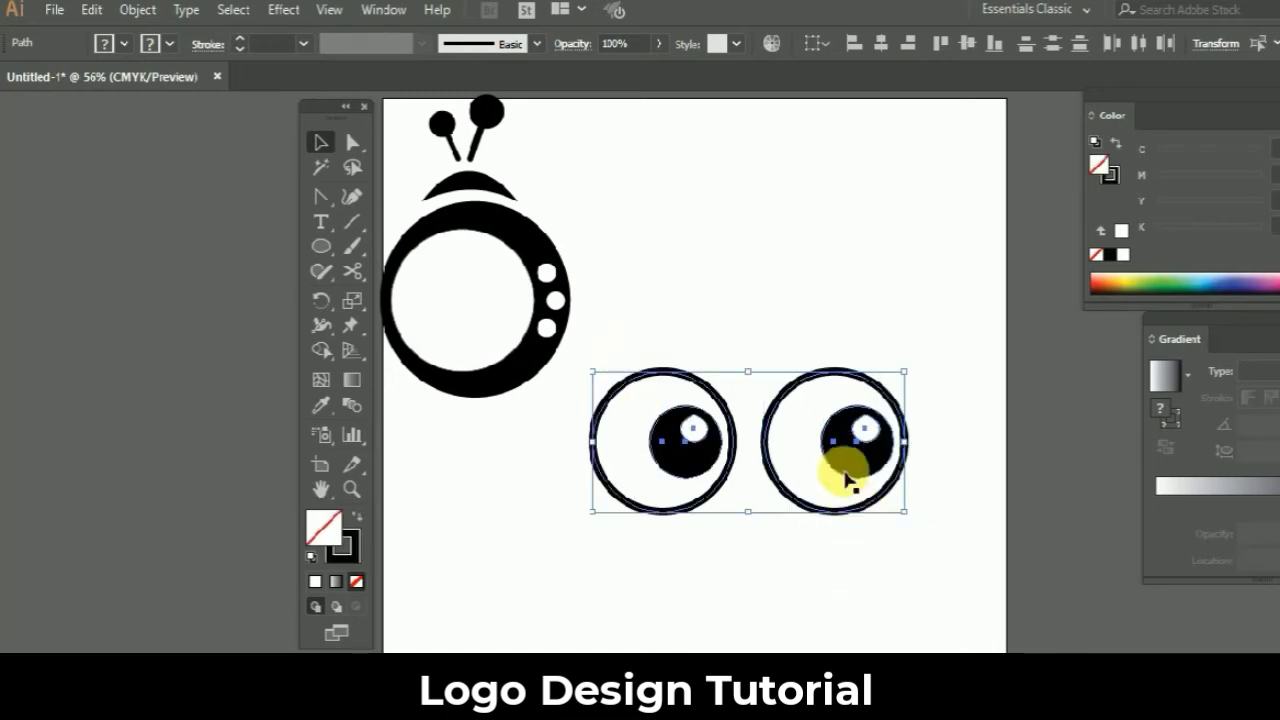
Move the right eye slightly further from the left one, widening the gap between the two outer circles.
mouse_move(785, 363)
mouse_down()
mouse_move(941, 530)
mouse_move(671, 400)
mouse_move(776, 362)
mouse_up()
click(941, 530)
drag(624, 349, 722, 527)
mouse_move(829, 451)
mouse_down()
mouse_move(837, 437)
mouse_move(848, 450)
mouse_up()
click(687, 532)
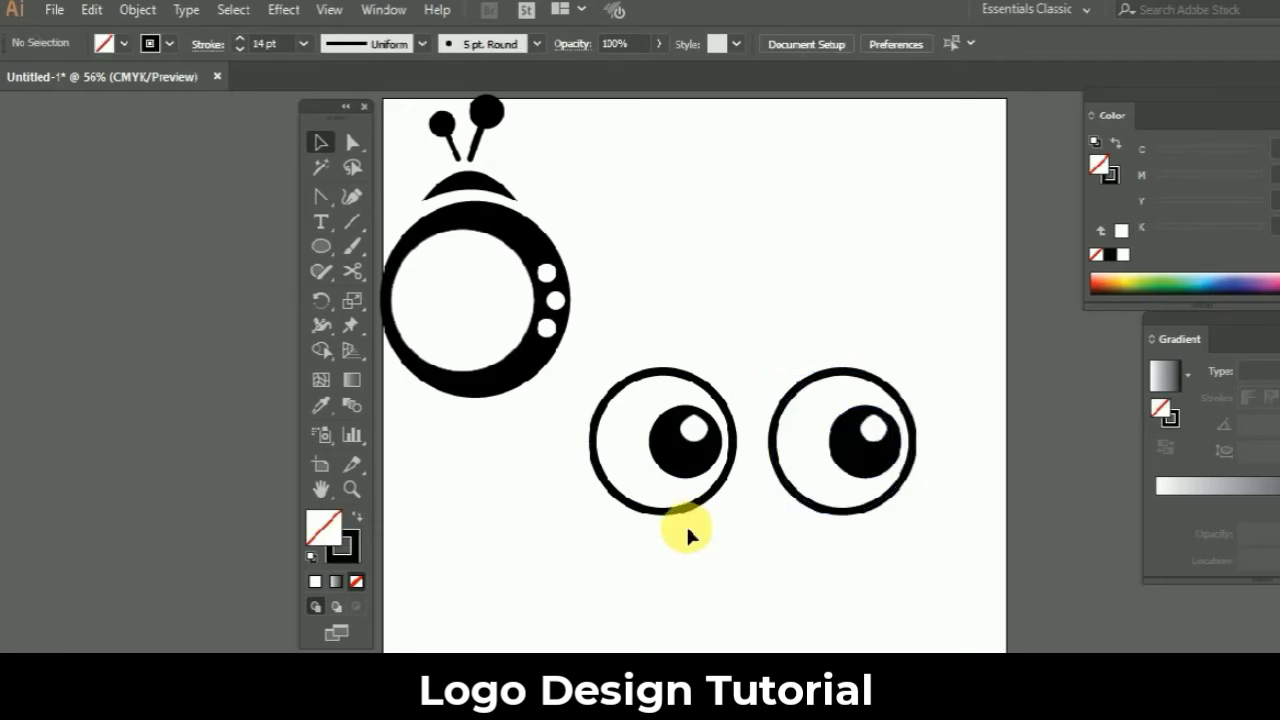
Draw a short arched bridge between the two outer eye circles with the Pen tool, joining them like glasses.
key(p)
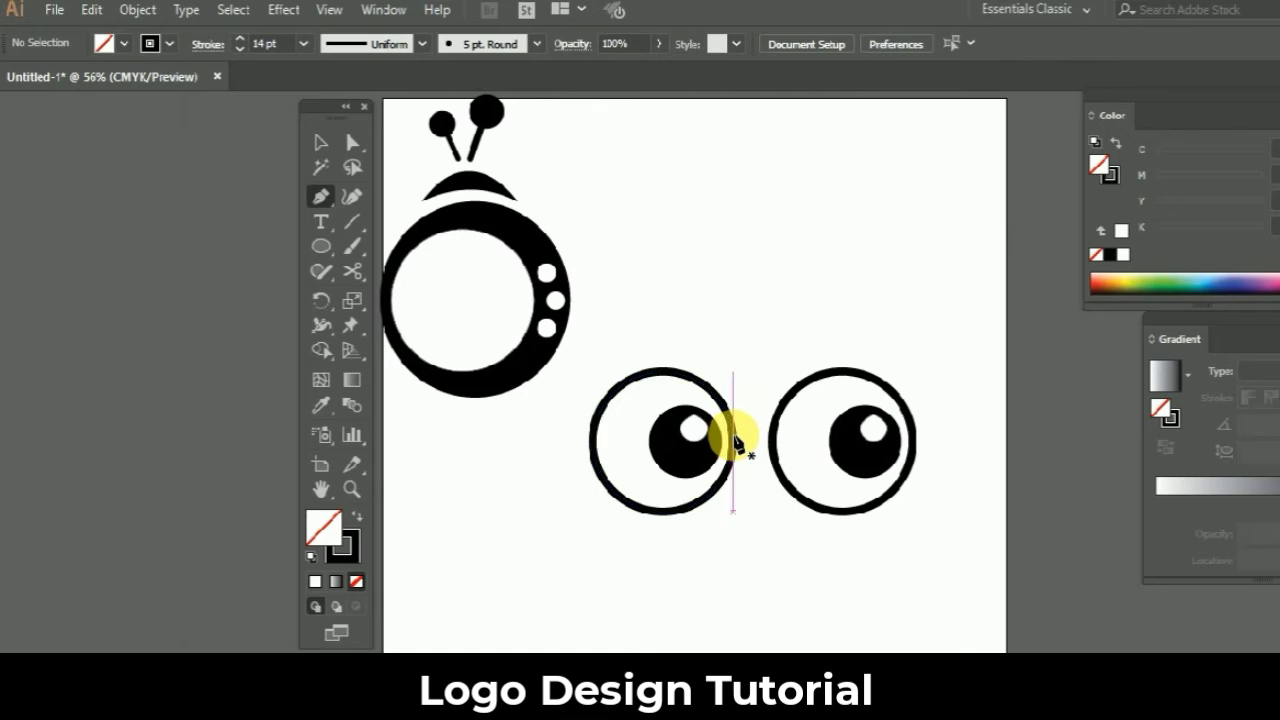
click(734, 428)
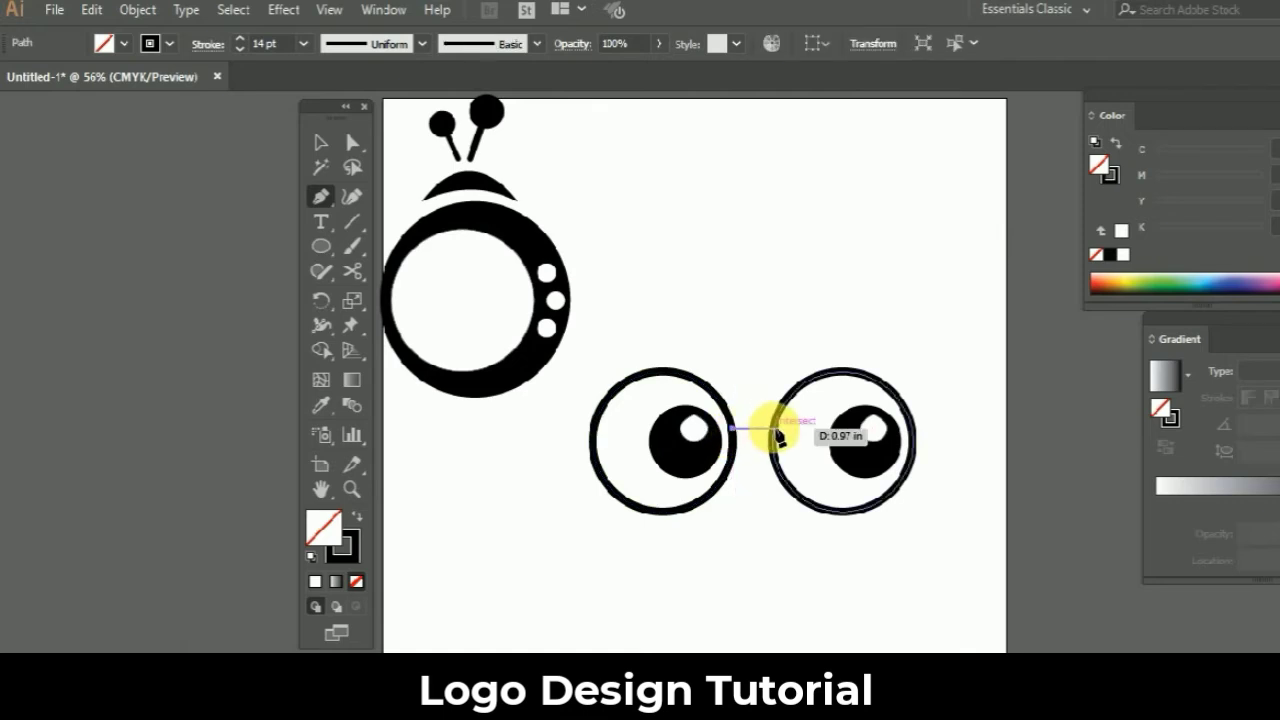
drag(776, 431, 790, 446)
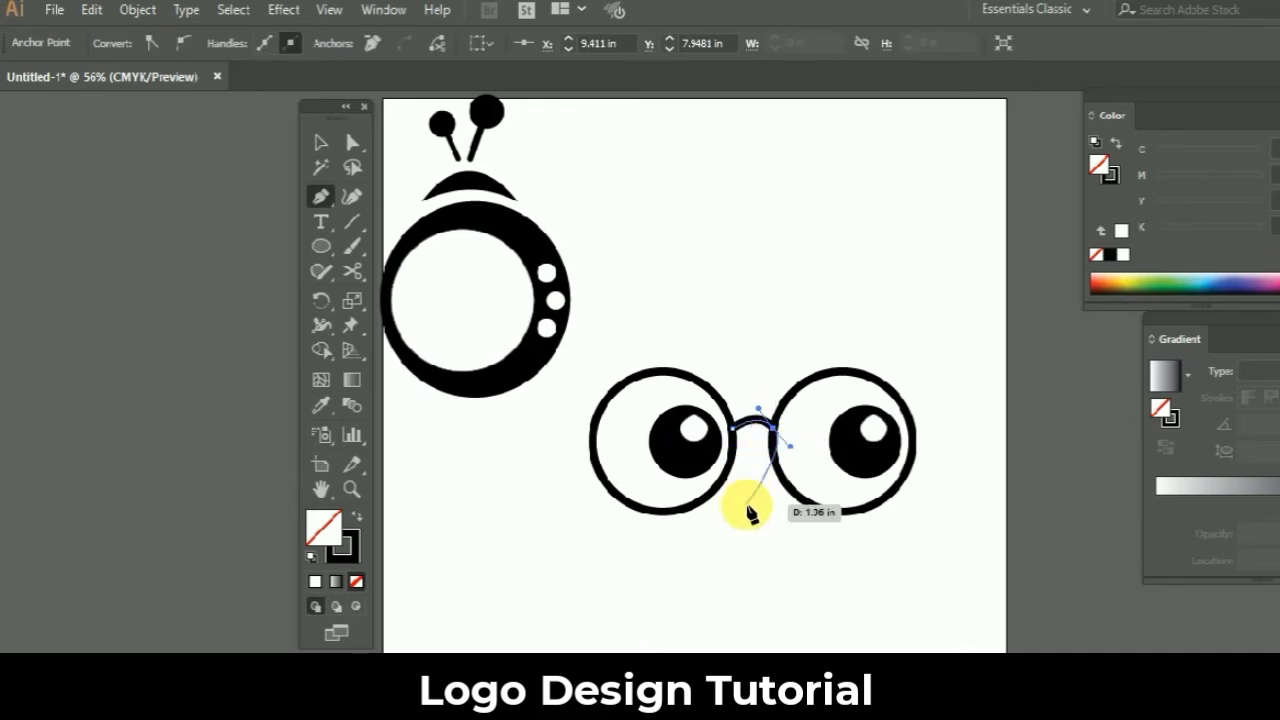
key(ctrl+z)
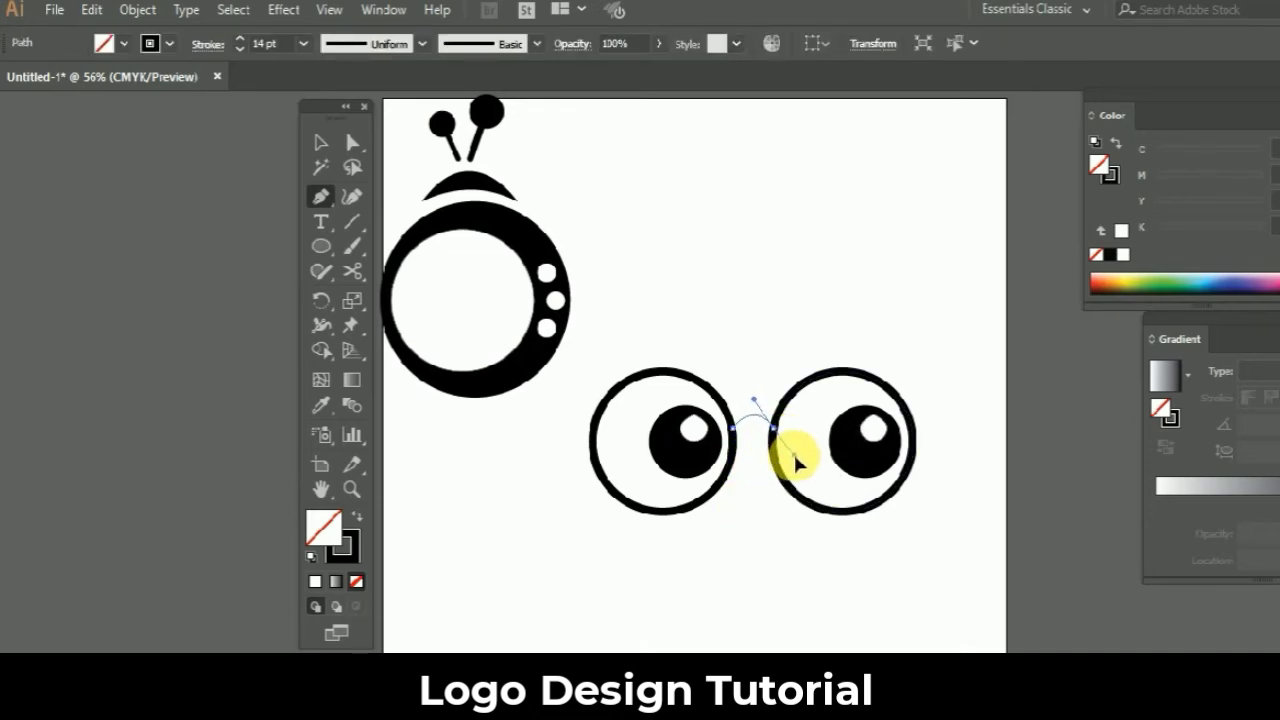
click(795, 458)
Scale the complete glasses, including both eyes and the bridge, down to about two thirds of their size.
key(v)
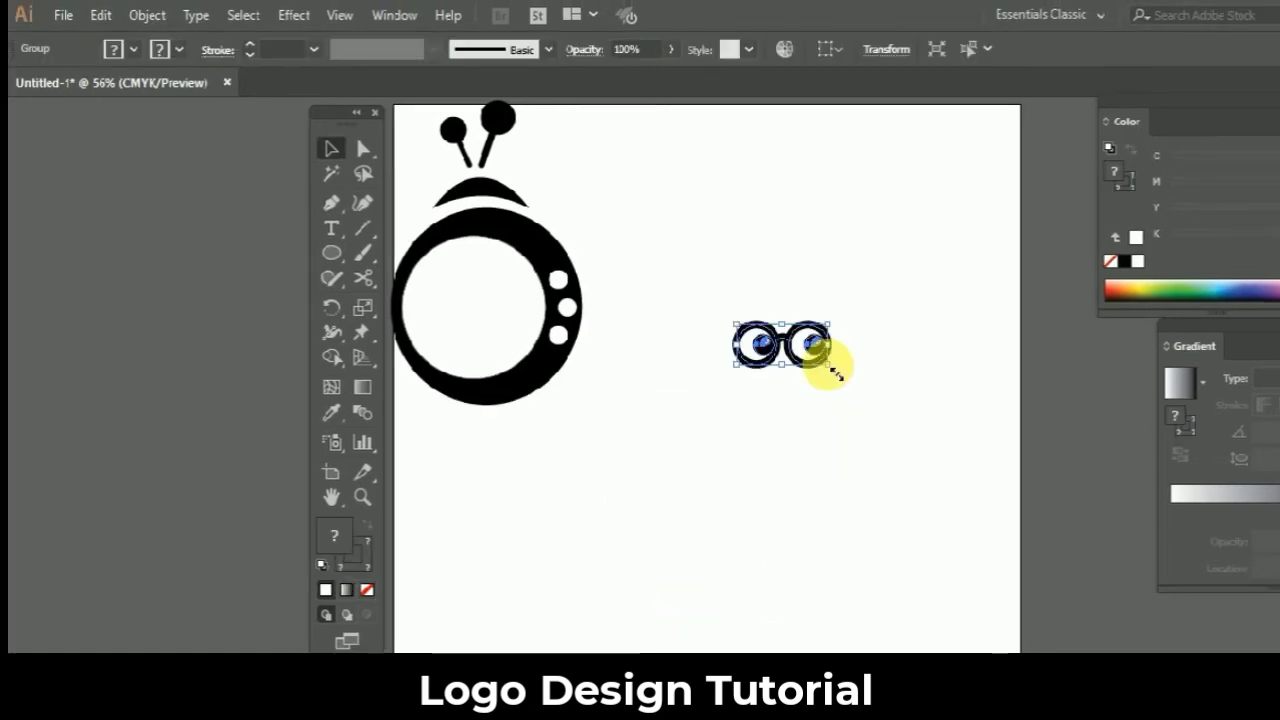
drag(818, 354, 882, 385)
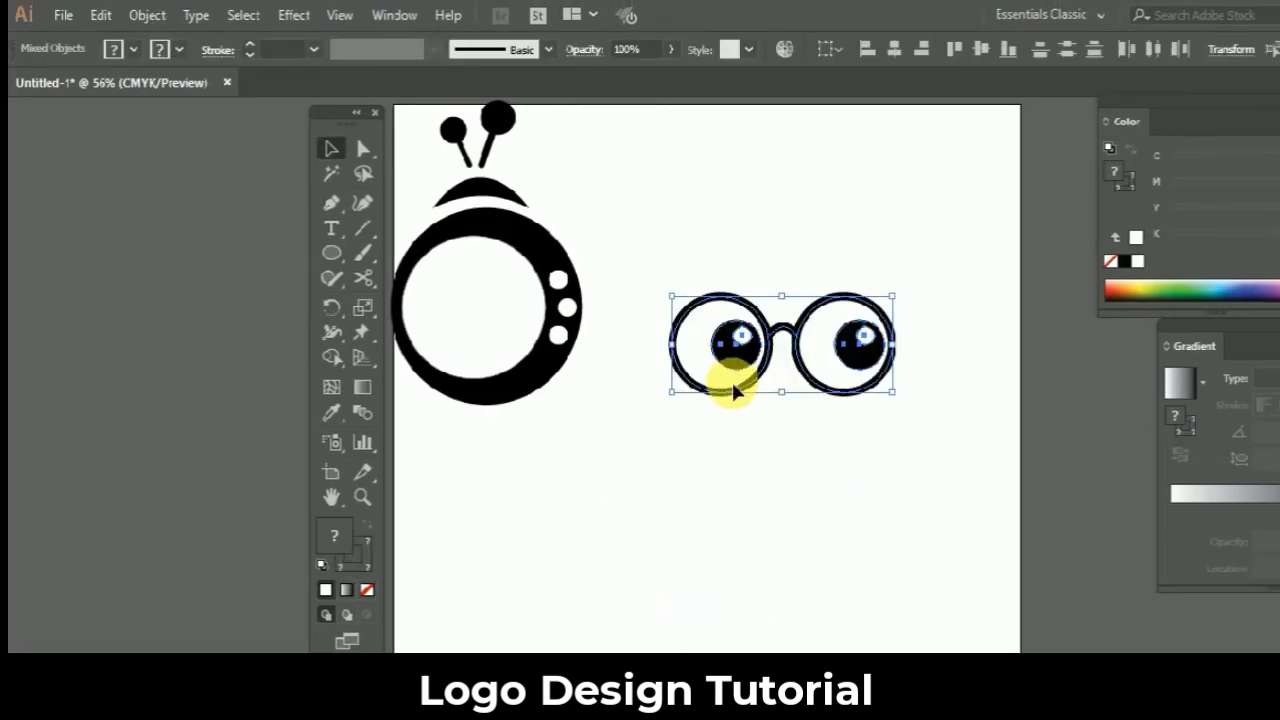
click(741, 449)
Ungroup the left eye and set the stroke weight of its outer circle to 7 pt.
click(671, 343)
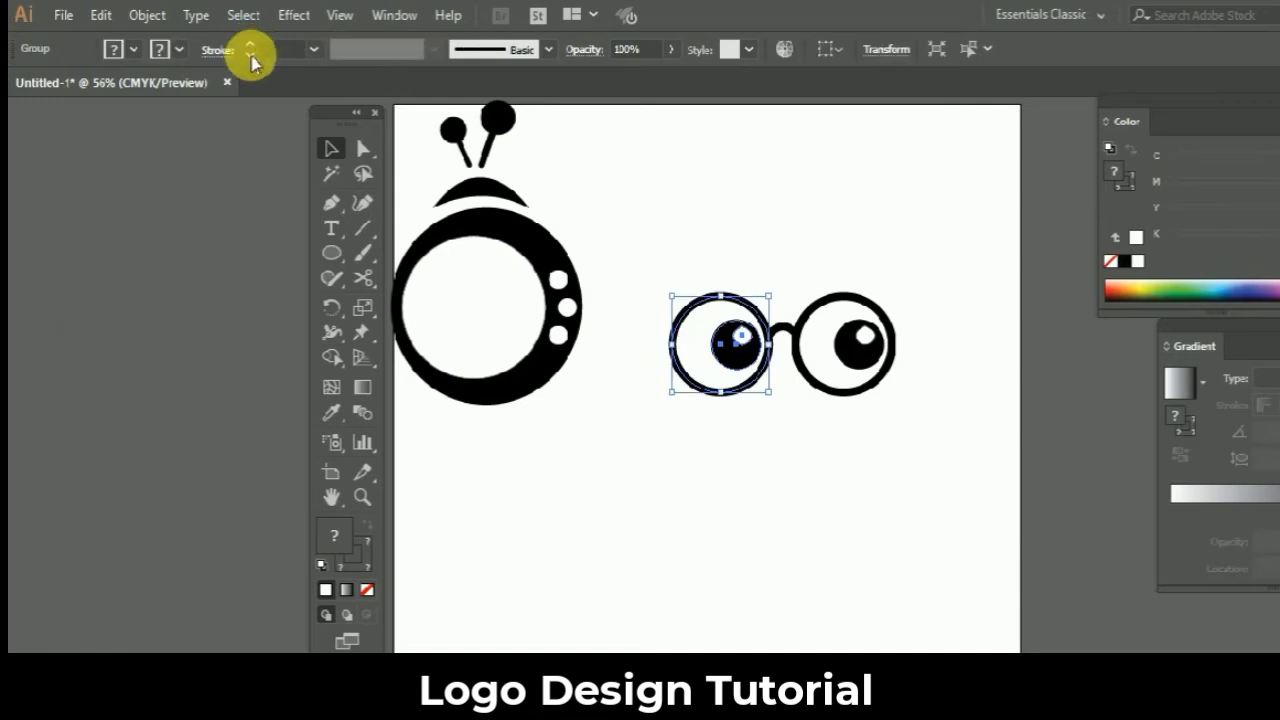
click(697, 301)
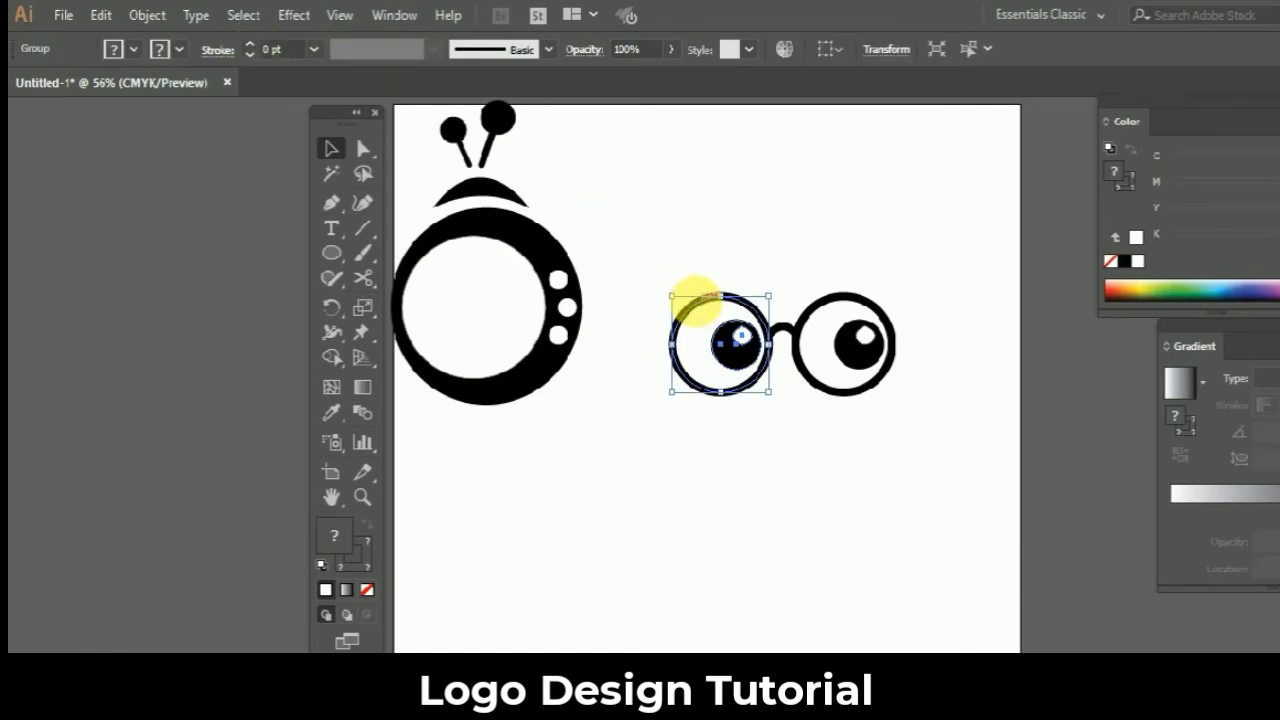
key(ctrl+shift+g)
click(651, 283)
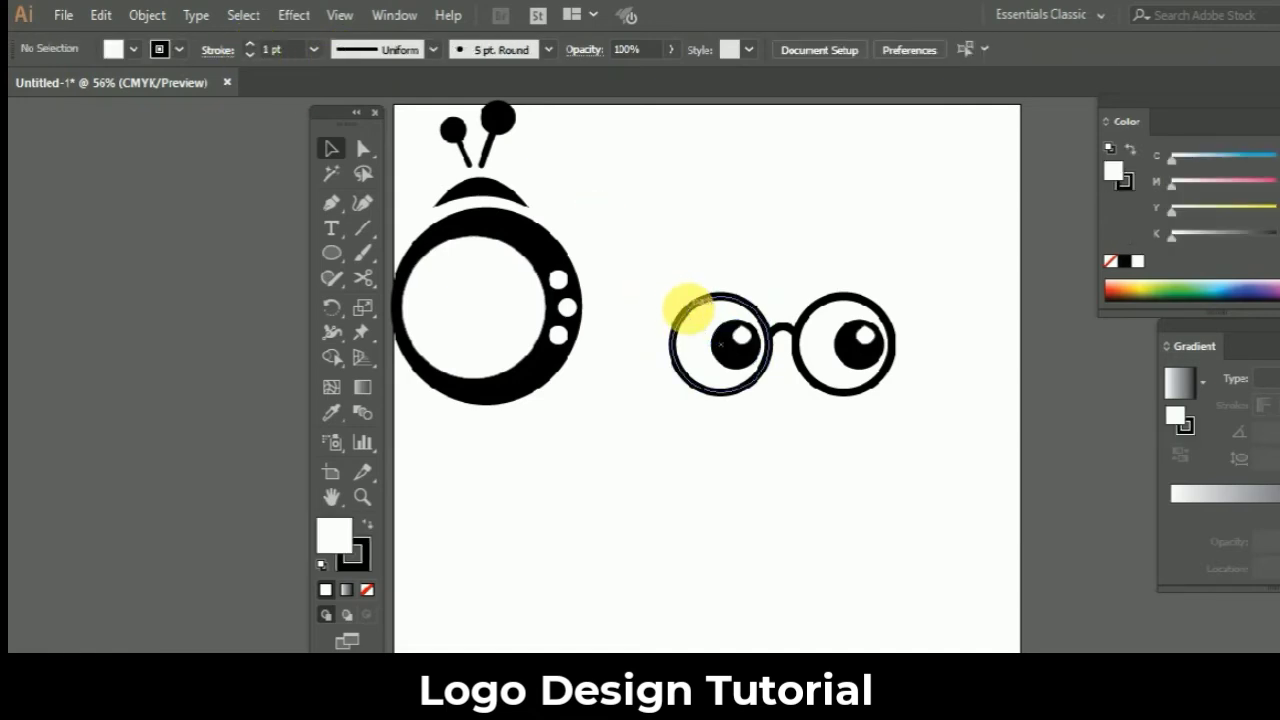
click(688, 309)
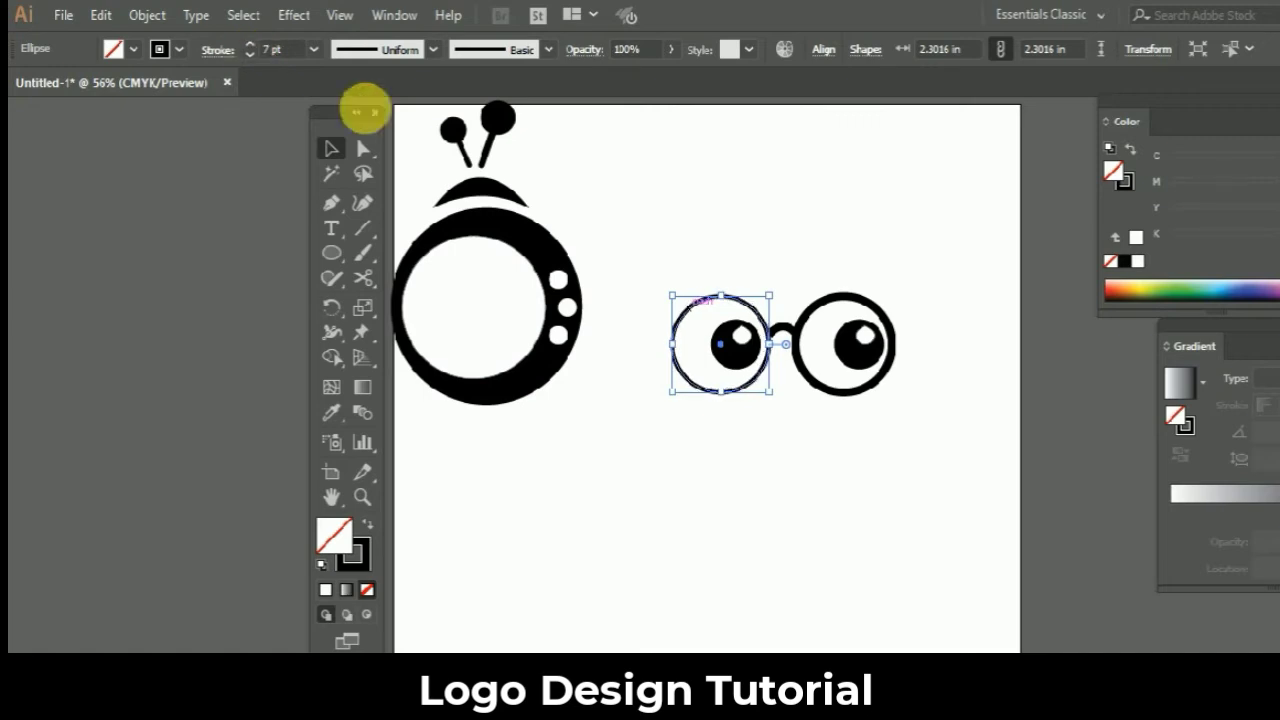
click(714, 243)
Thin the outer circle of the right eye so its outline matches the left one.
click(830, 310)
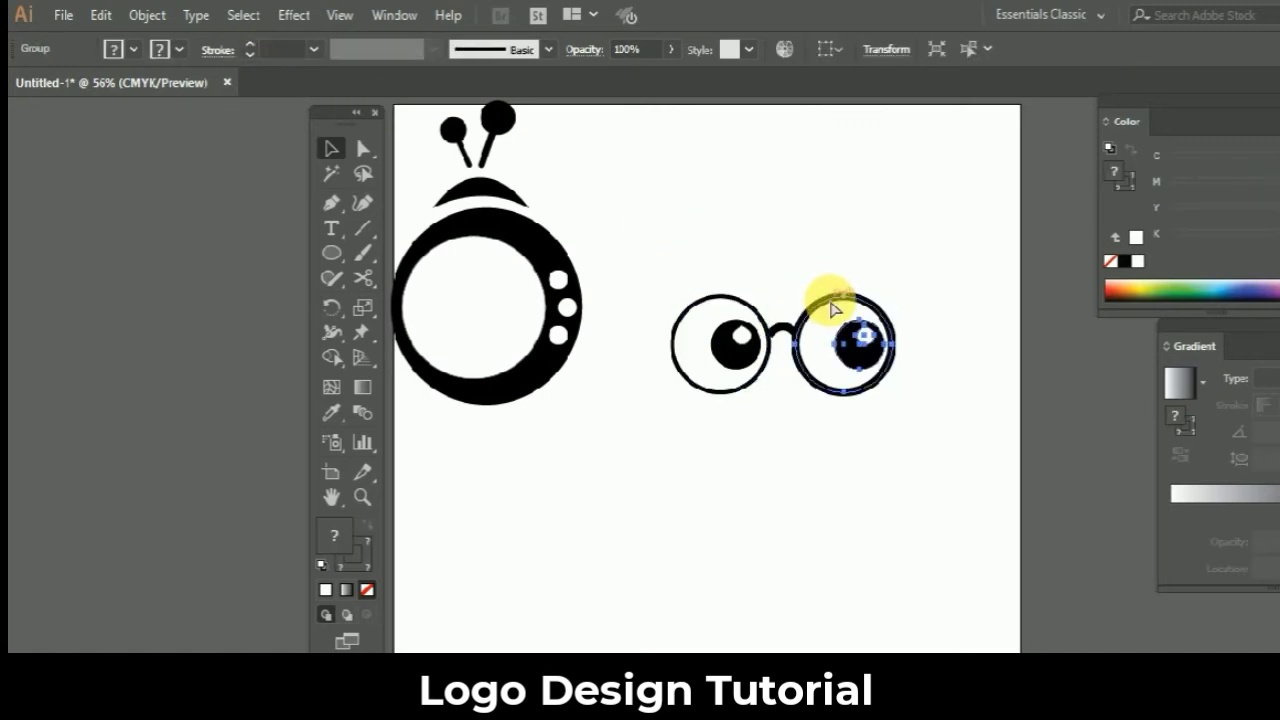
click(849, 297)
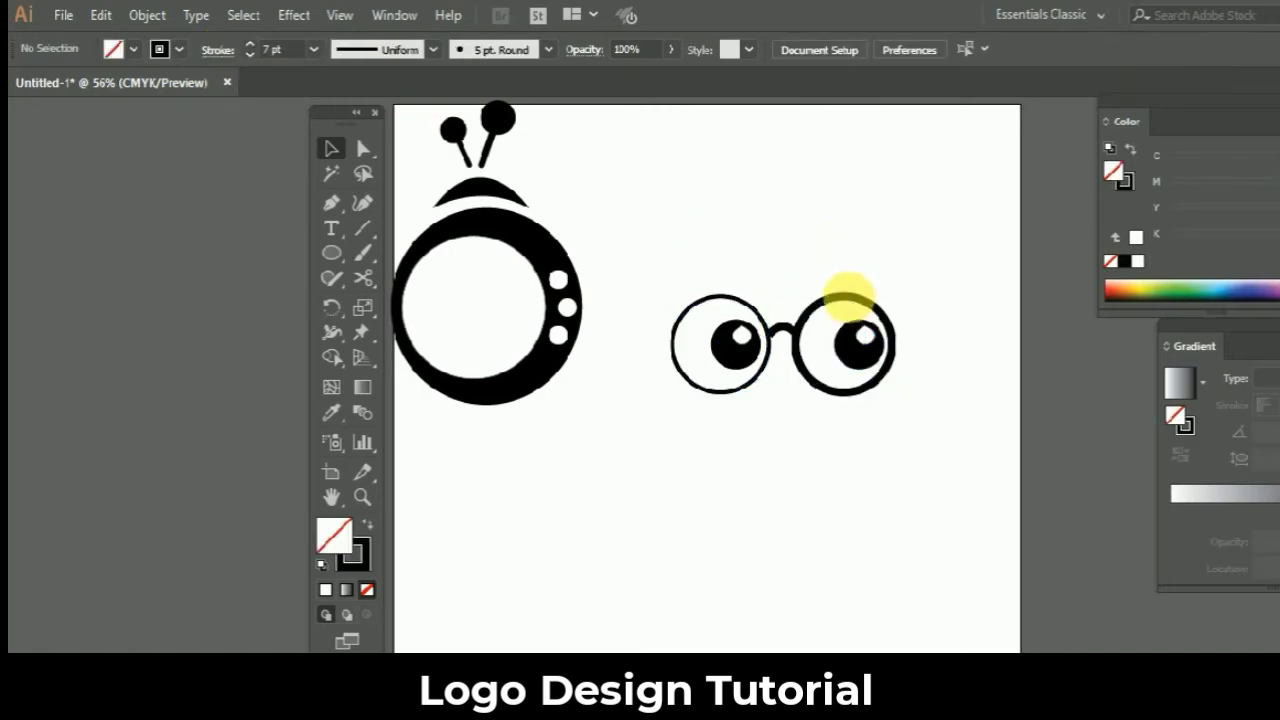
click(250, 54)
click(680, 272)
Reduce the stroke weight of the bridge between the eyes to 7 pt.
click(782, 330)
click(249, 53)
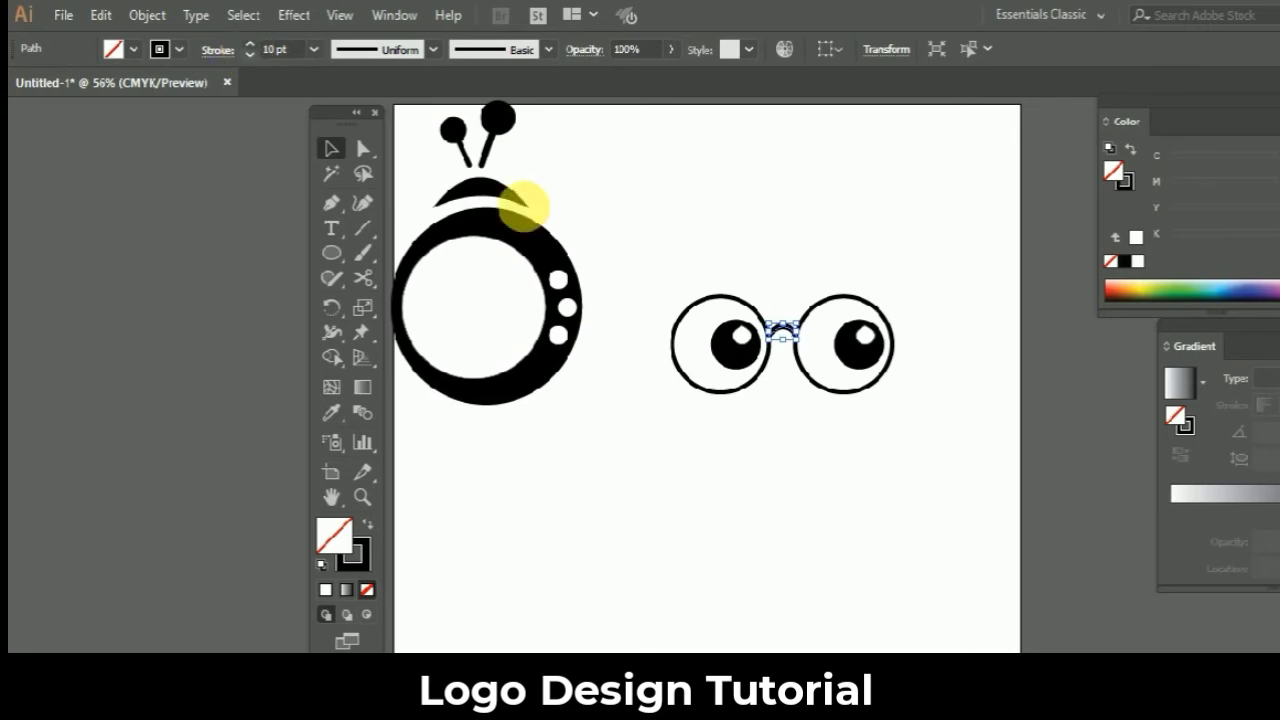
click(665, 259)
Select the whole pair of glasses and scale it down to about half its size.
drag(649, 257, 712, 299)
click(894, 415)
drag(894, 420, 742, 298)
drag(893, 391, 843, 371)
click(780, 457)
Draw a closed, curved left moustache half below the glasses with the Pen tool, pointed at its outer end and rounded at the inner one.
key(p)
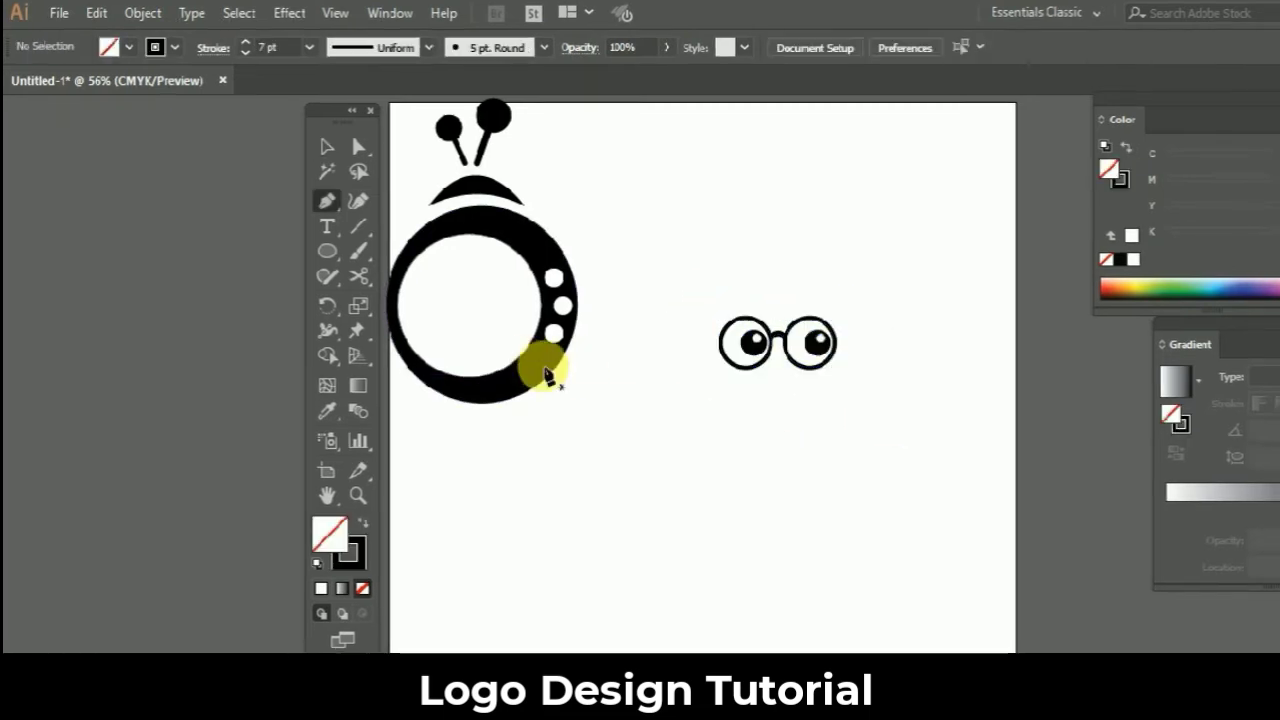
click(701, 476)
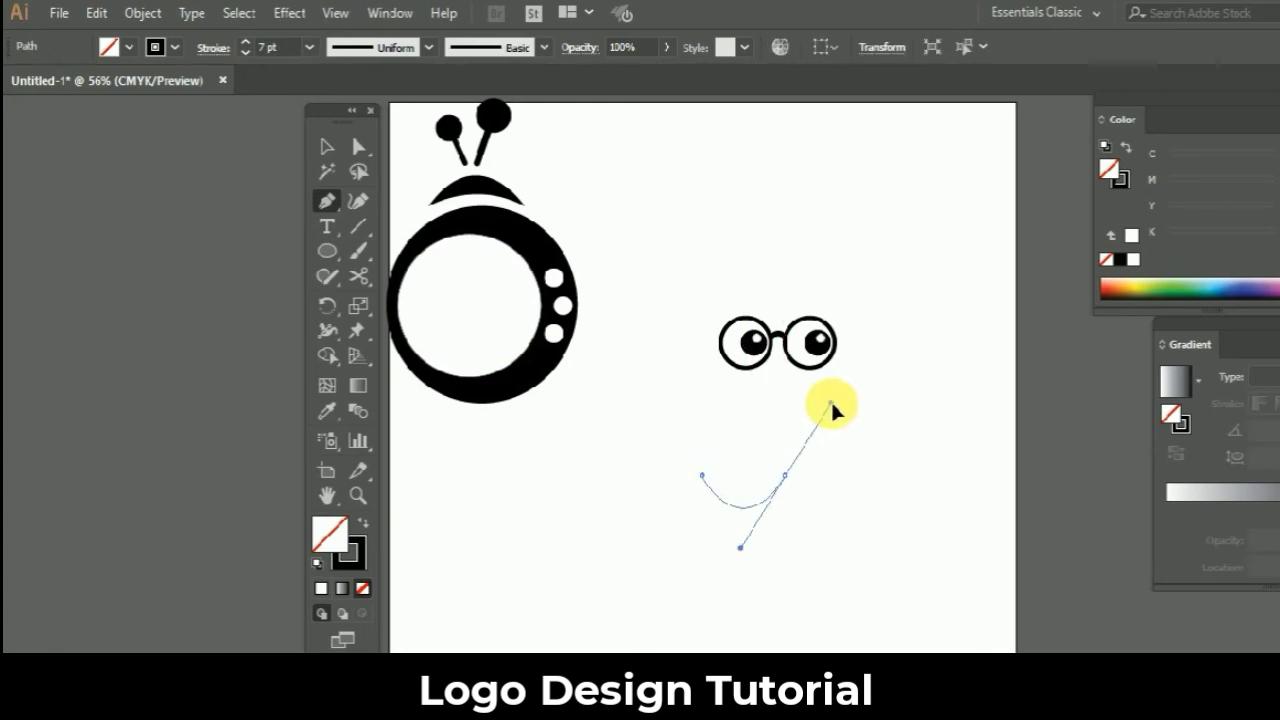
drag(828, 418, 828, 416)
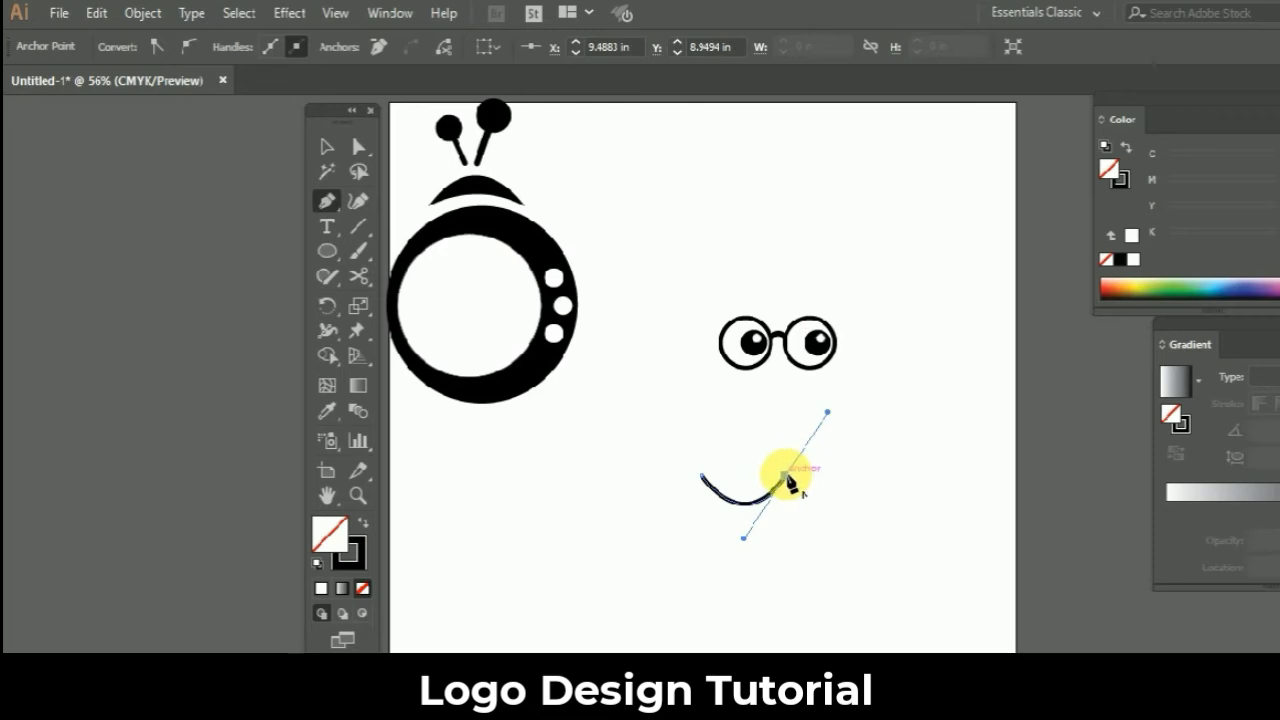
click(785, 476)
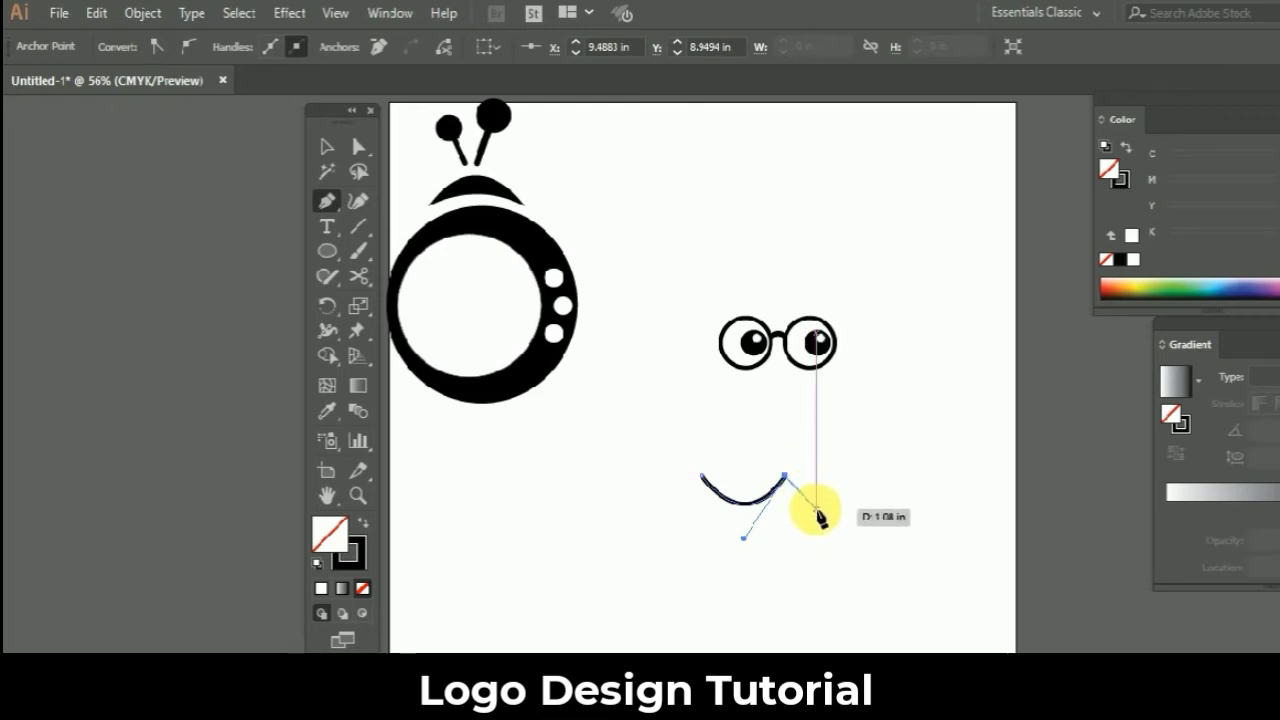
drag(819, 505, 822, 541)
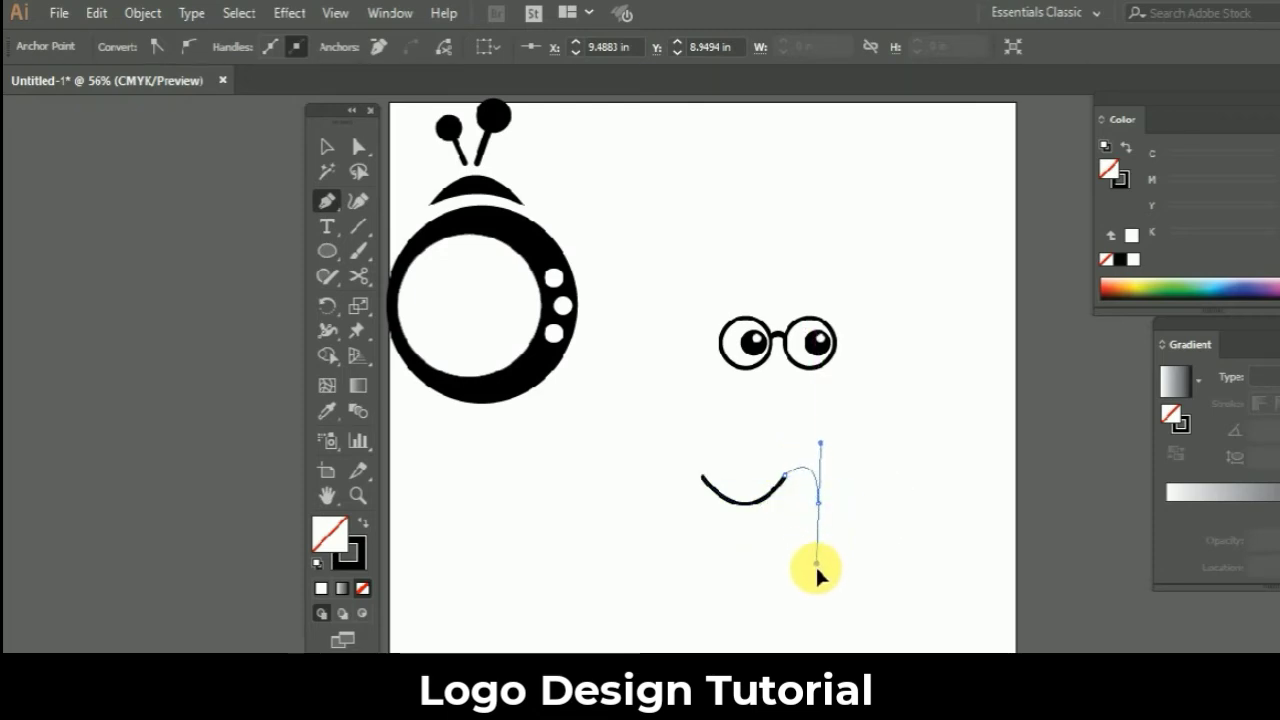
drag(819, 575, 819, 566)
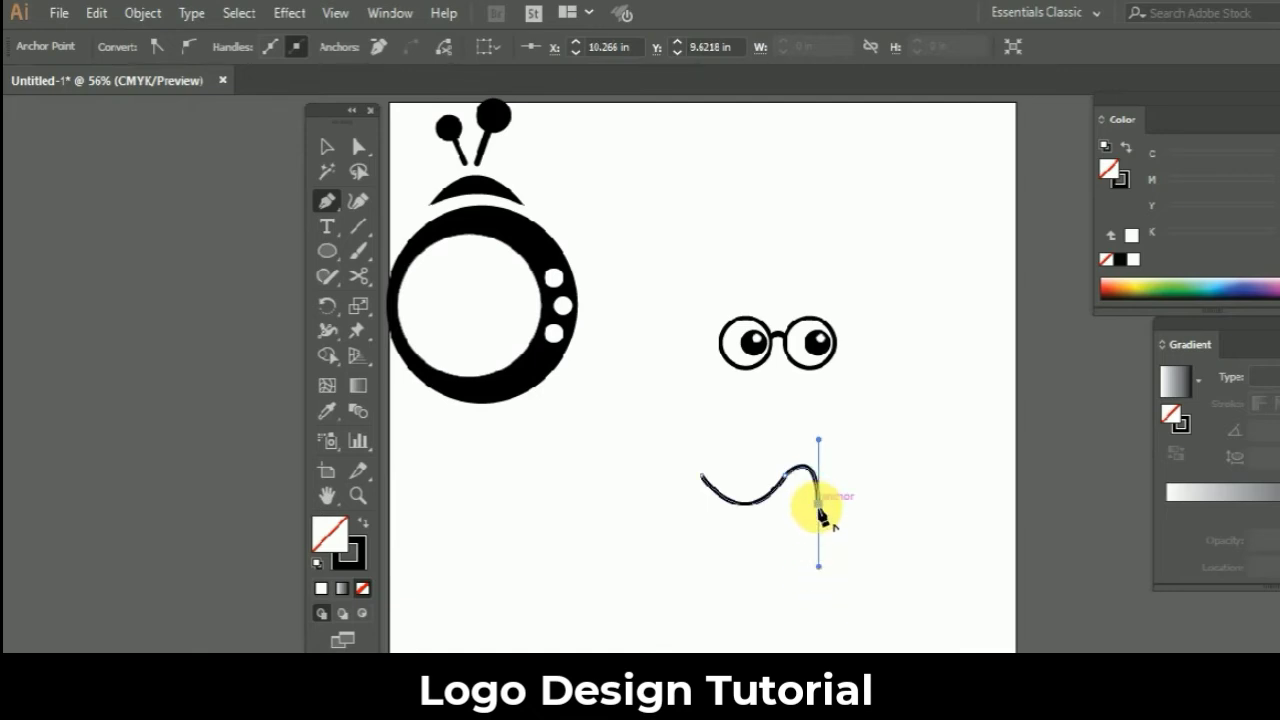
drag(702, 477, 652, 393)
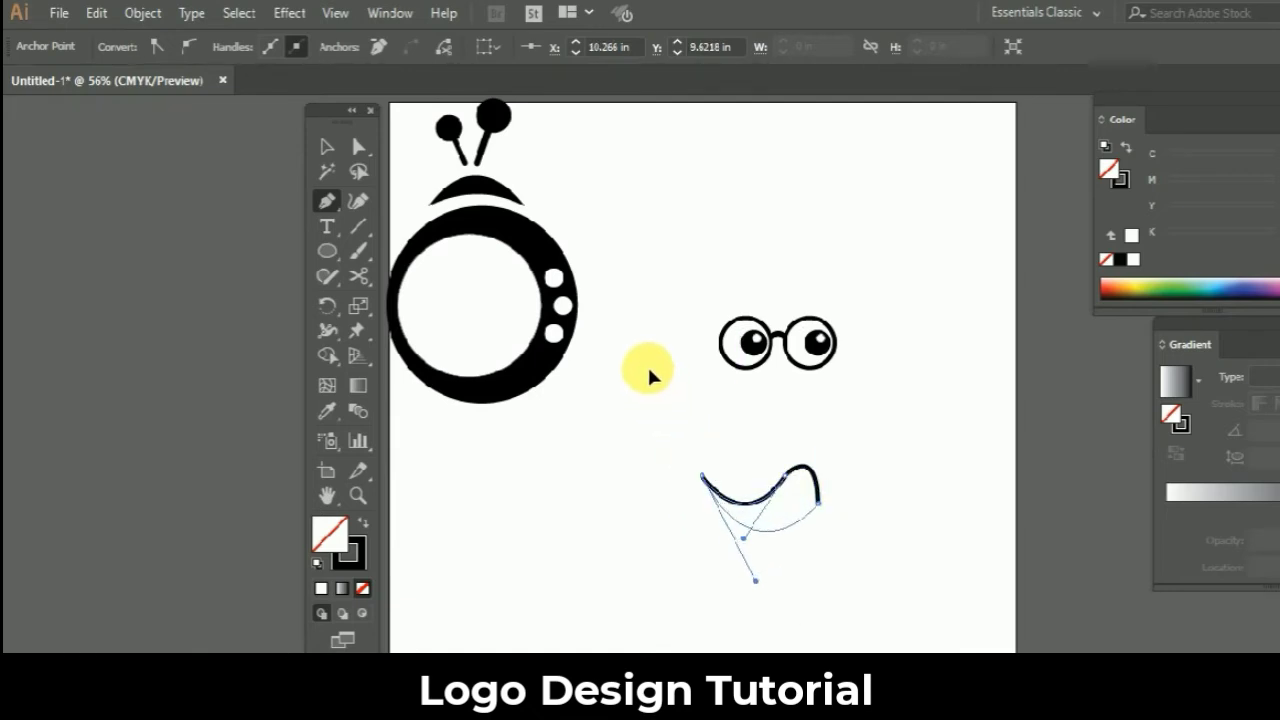
Give the moustache half a solid black fill without a stroke, and enlarge it.
key(v)
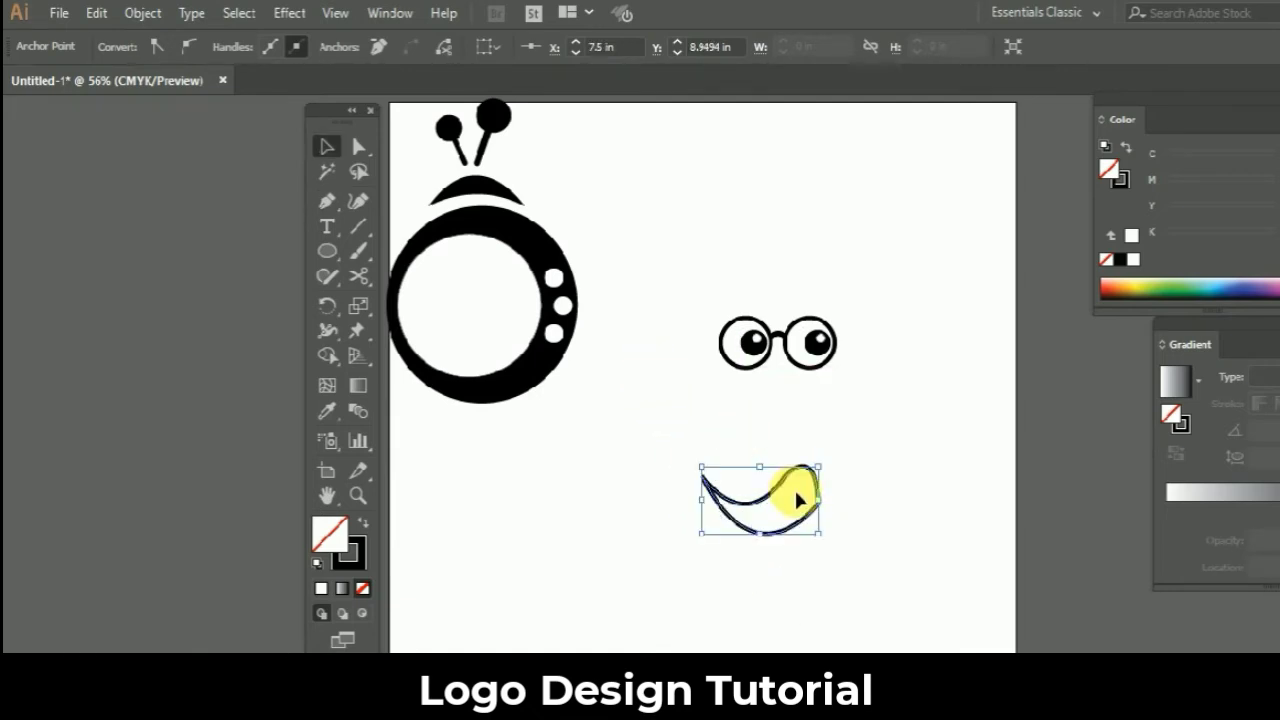
click(781, 489)
click(372, 526)
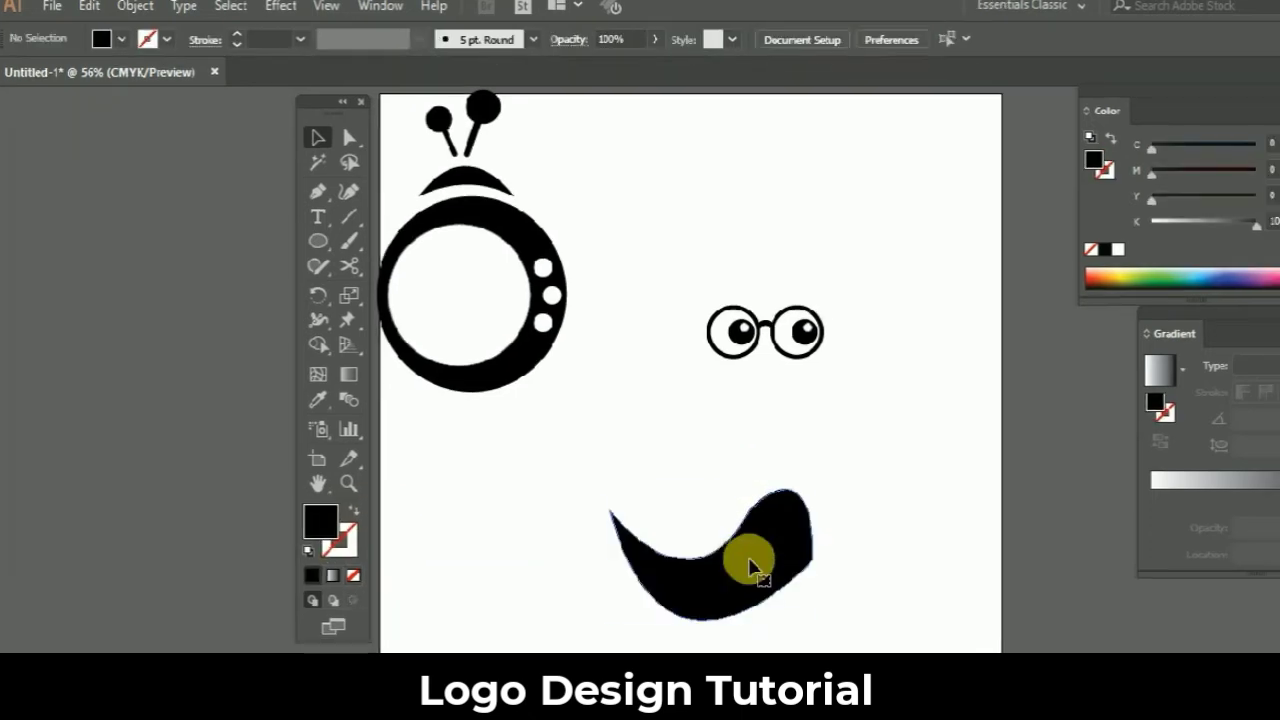
Create a vertically reflected copy of the moustache half and place it level against the original's inner end to complete the moustache.
click(749, 563)
right_click(750, 558)
mouse_move(813, 430)
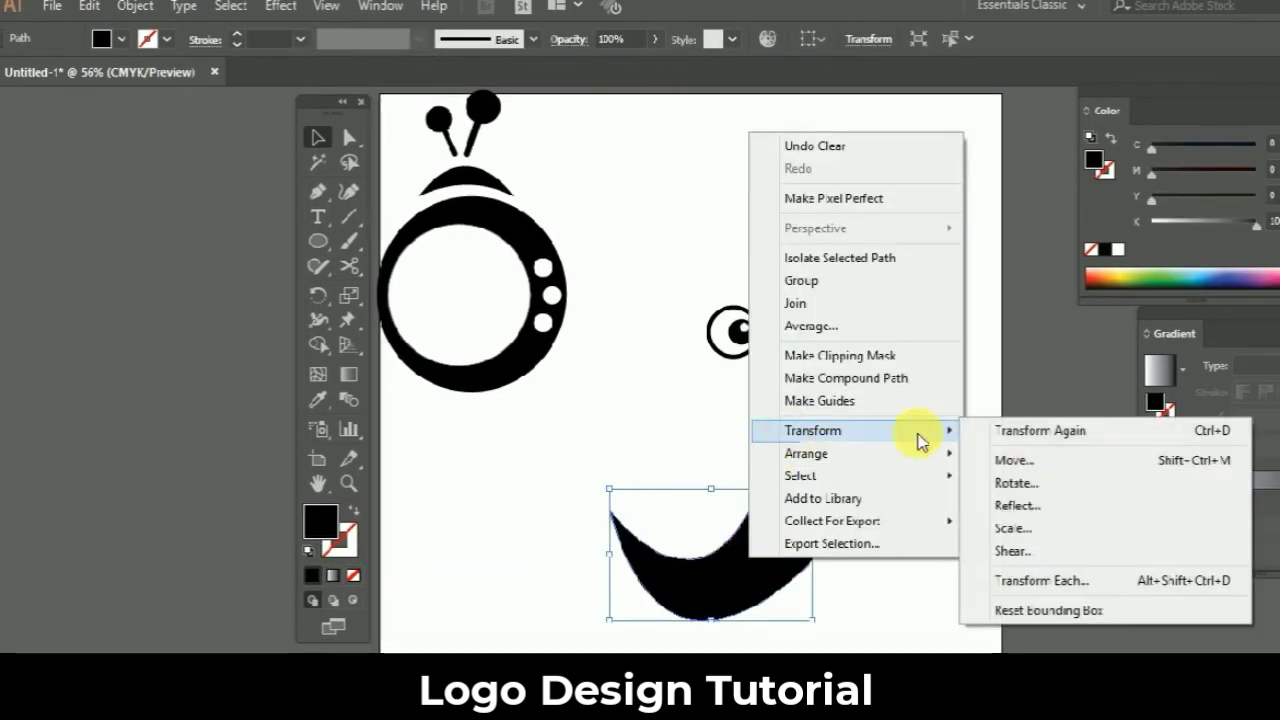
click(1023, 503)
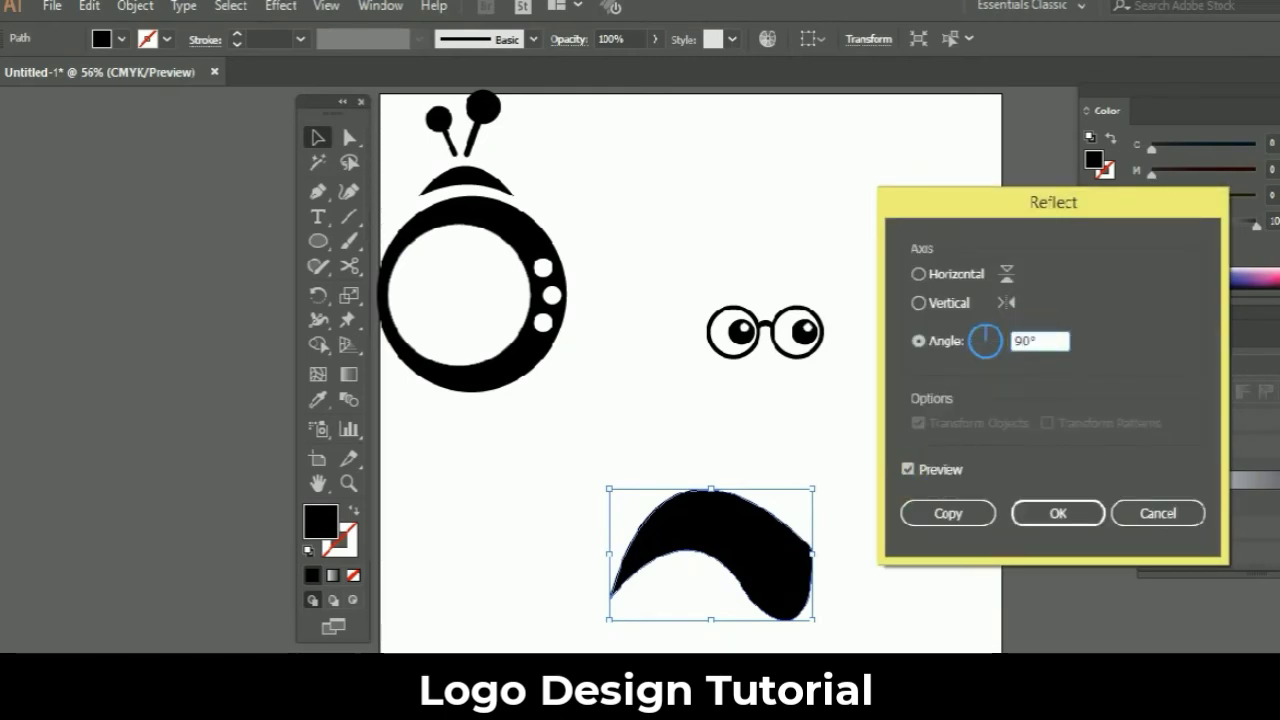
click(918, 302)
click(940, 512)
drag(706, 571, 848, 543)
click(833, 638)
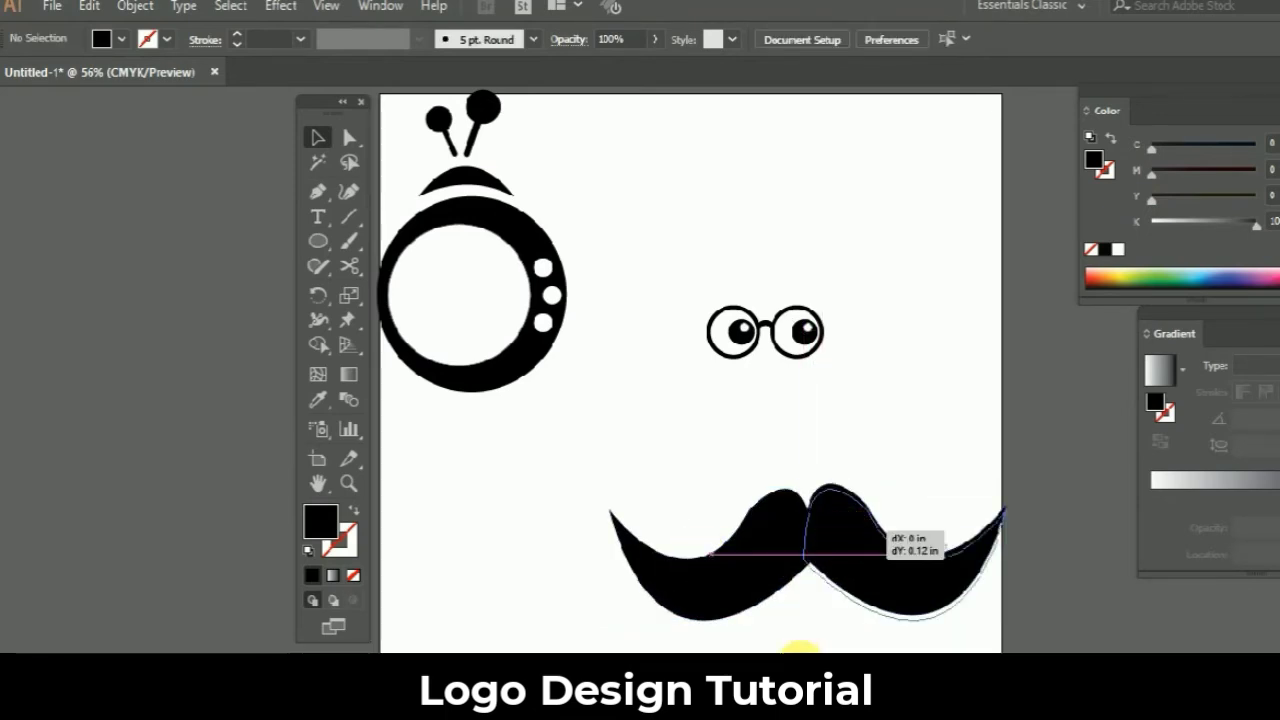
click(805, 645)
Smooth the upper curve of the left moustache half with the Smooth tool.
click(733, 548)
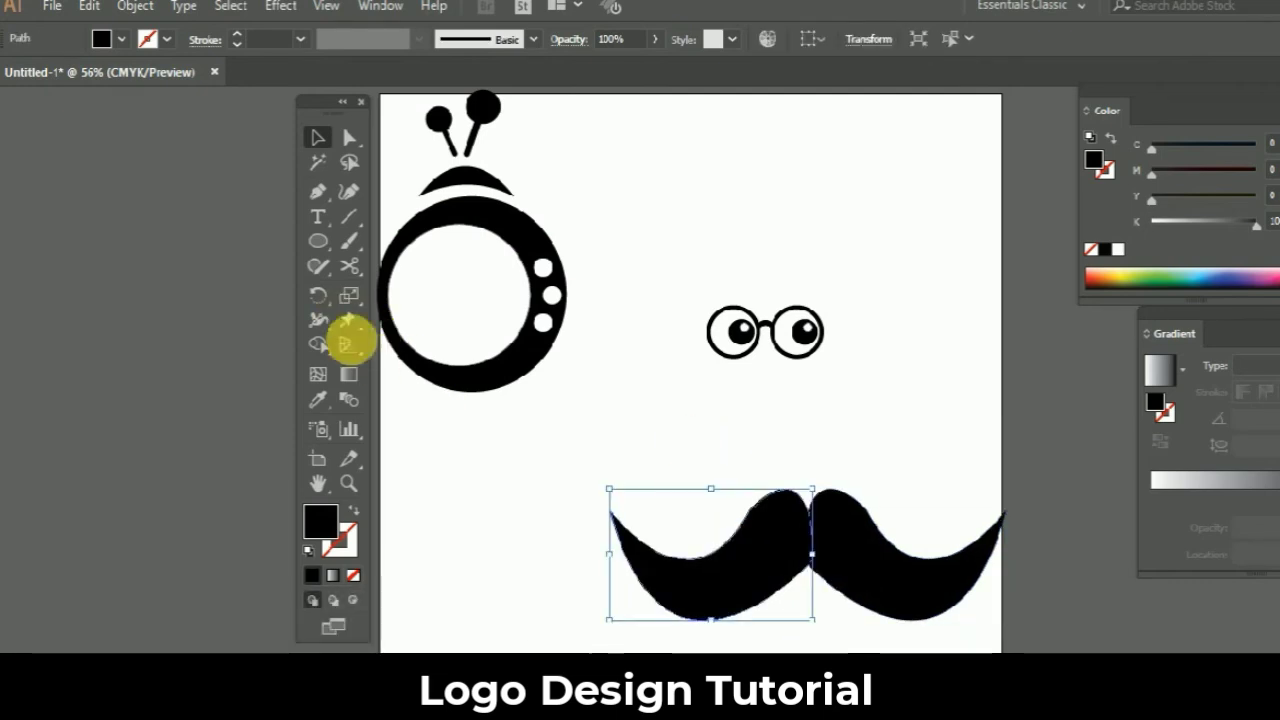
click(319, 268)
drag(319, 268, 417, 289)
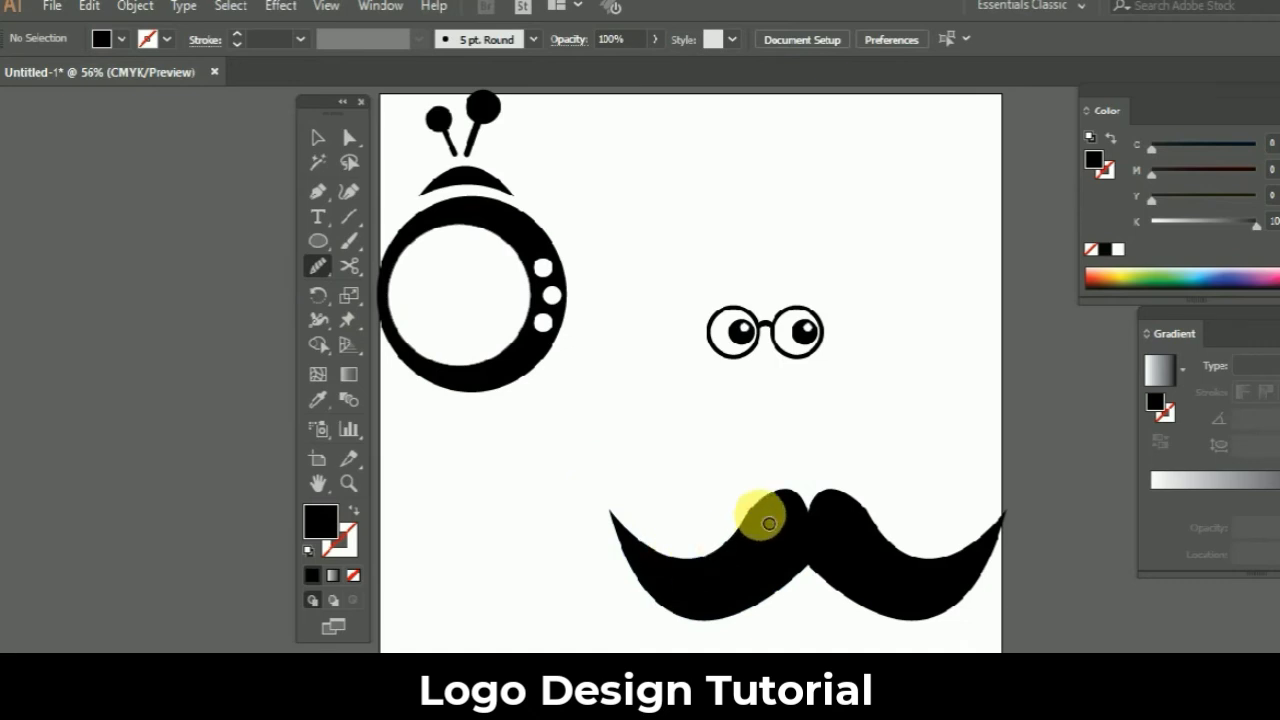
ctrl+click(735, 510)
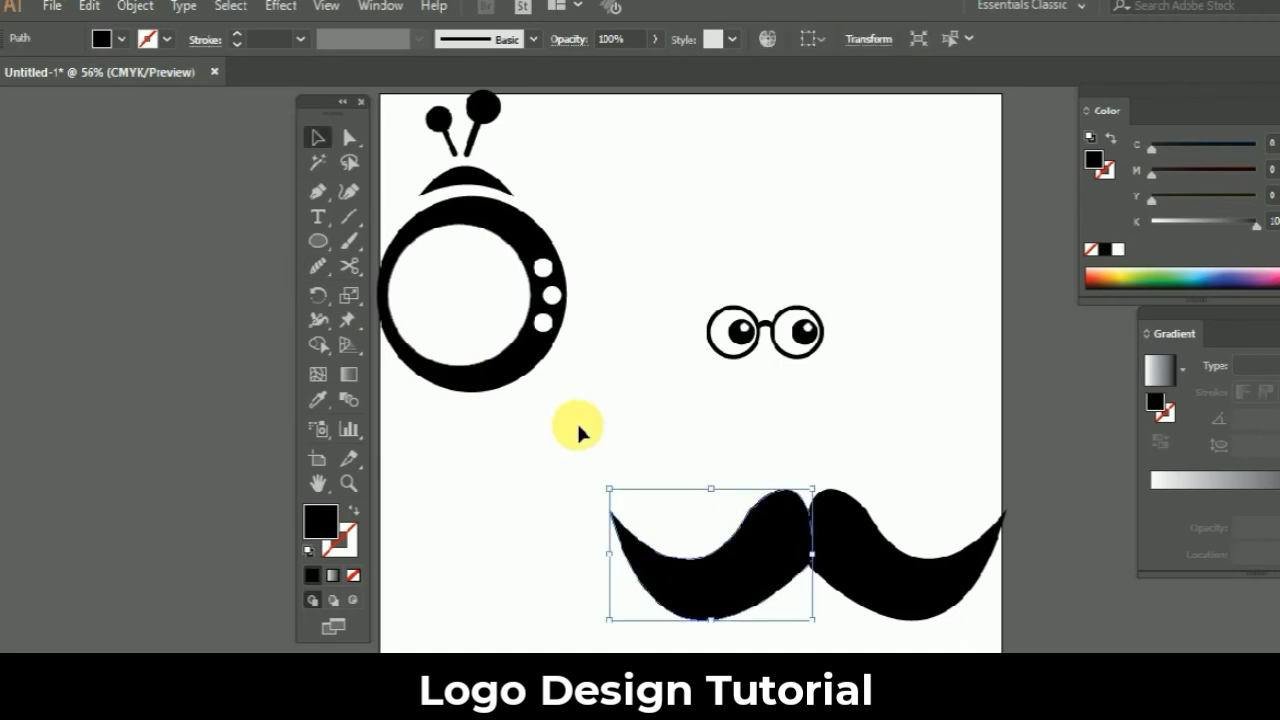
click(309, 266)
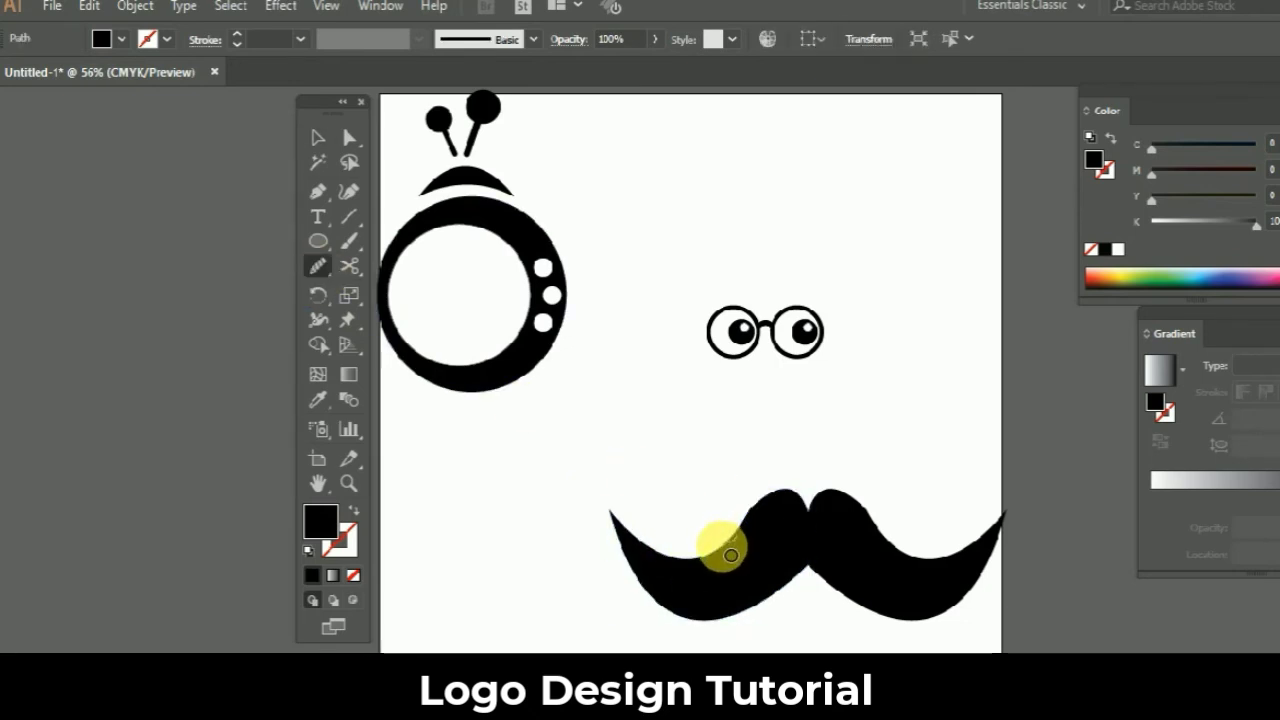
drag(731, 555, 772, 514)
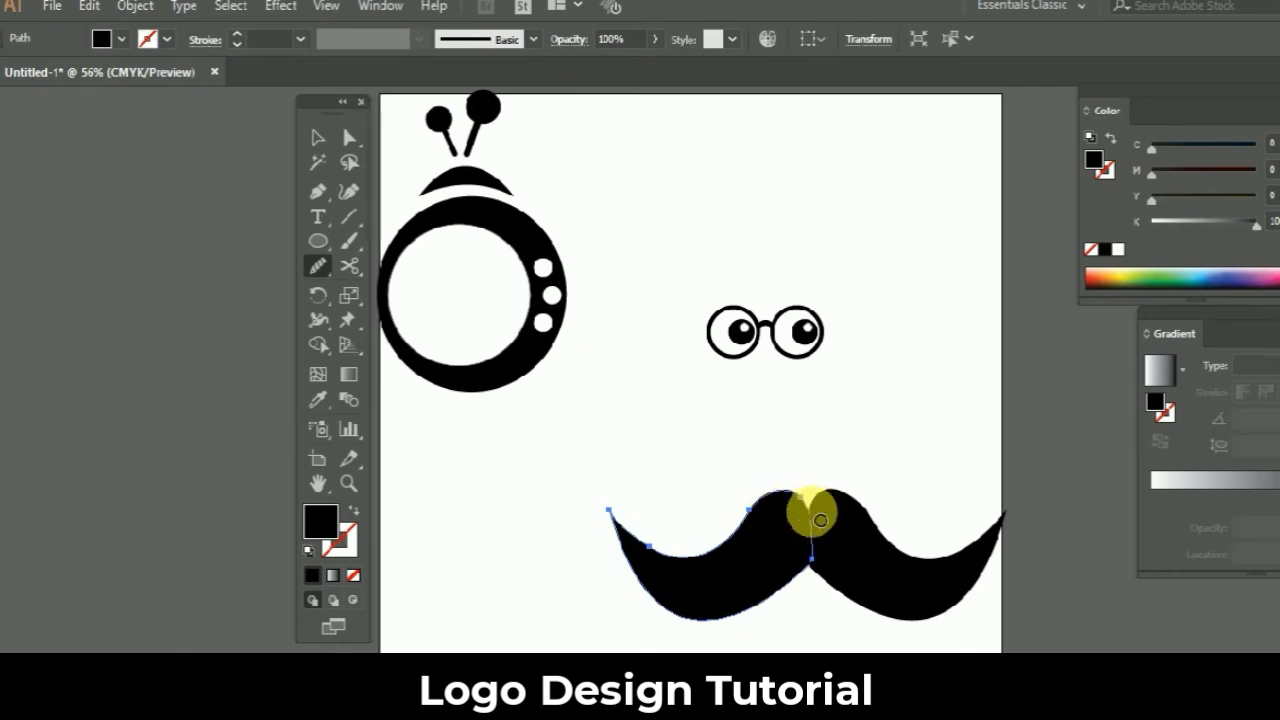
Smooth the upper curve of the right moustache half with the Smooth tool.
key(v)
click(860, 540)
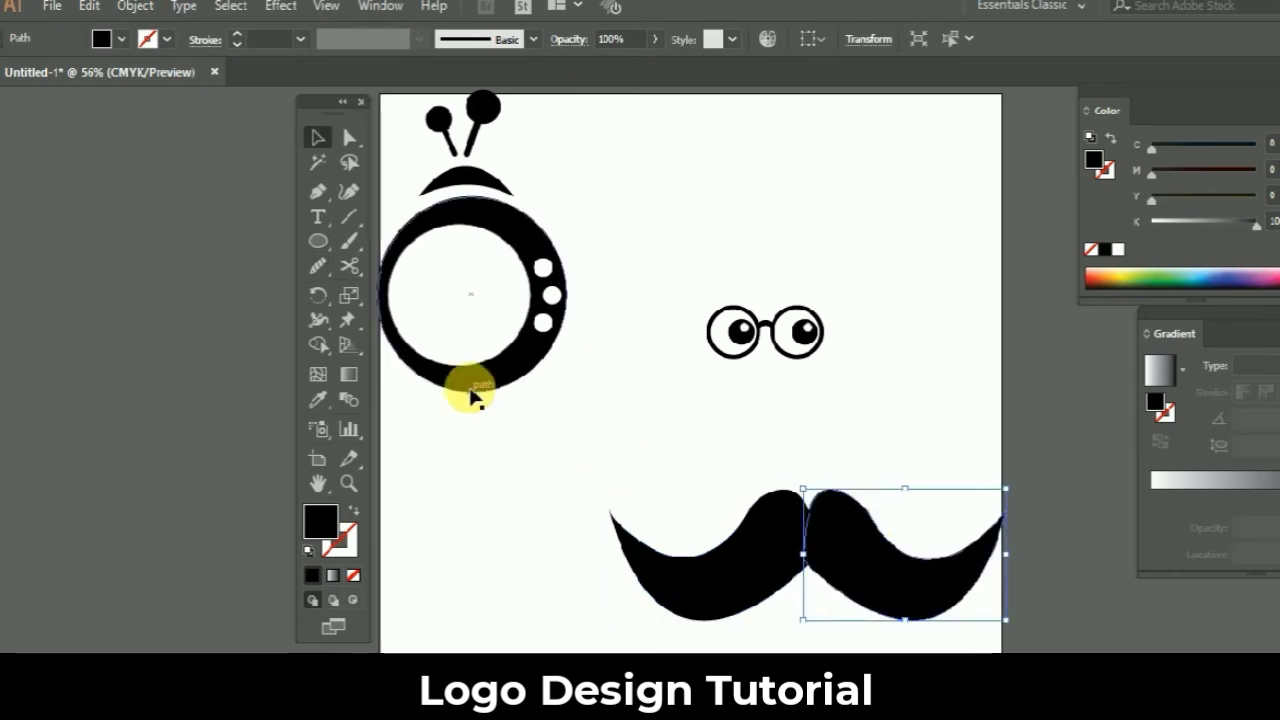
click(318, 266)
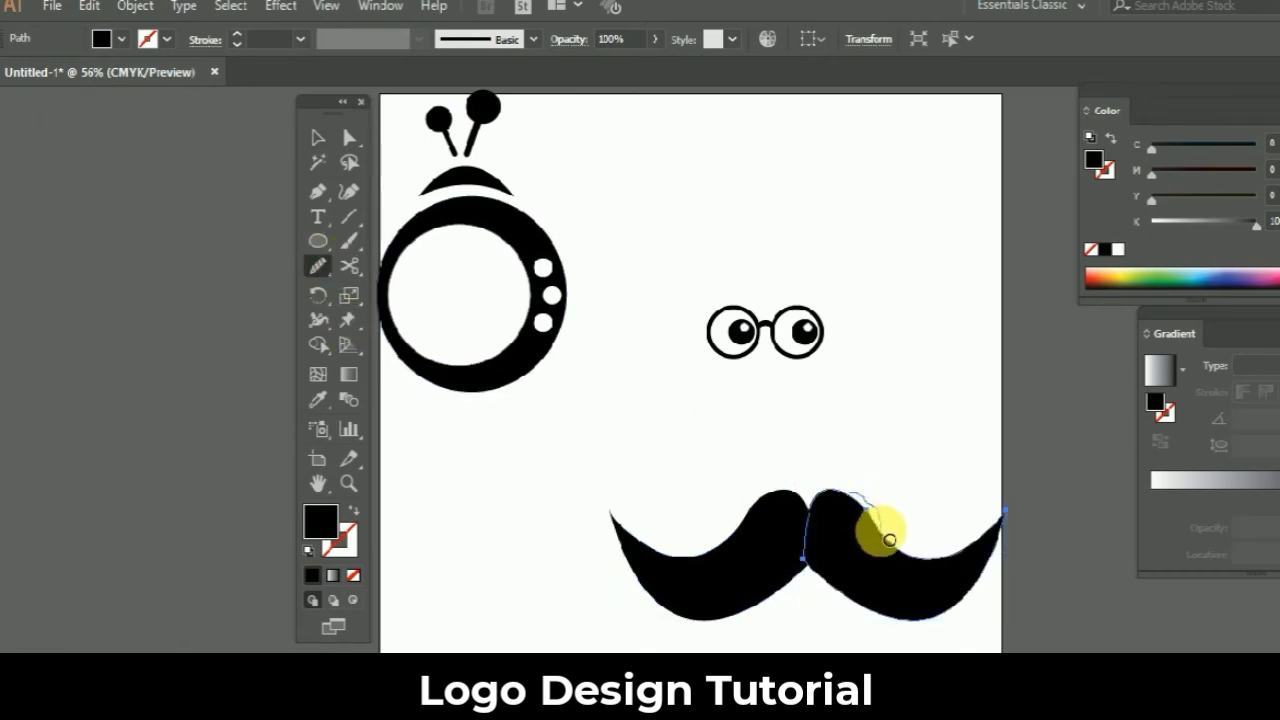
drag(905, 557, 907, 558)
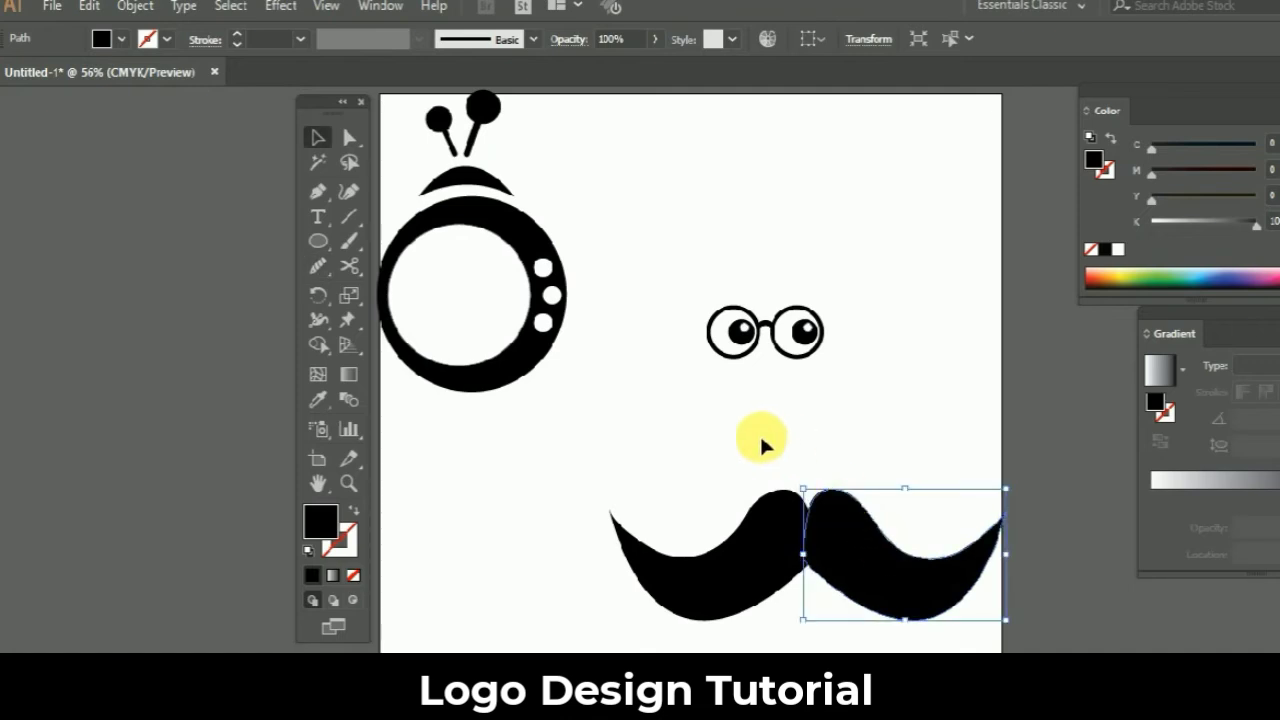
Group the two moustache halves, scale them down to fit just beneath the glasses, and select the moustache and glasses together.
drag(592, 457, 858, 578)
key(ctrl+g)
drag(828, 537, 789, 420)
drag(857, 442, 843, 429)
drag(766, 400, 771, 388)
drag(698, 316, 843, 429)
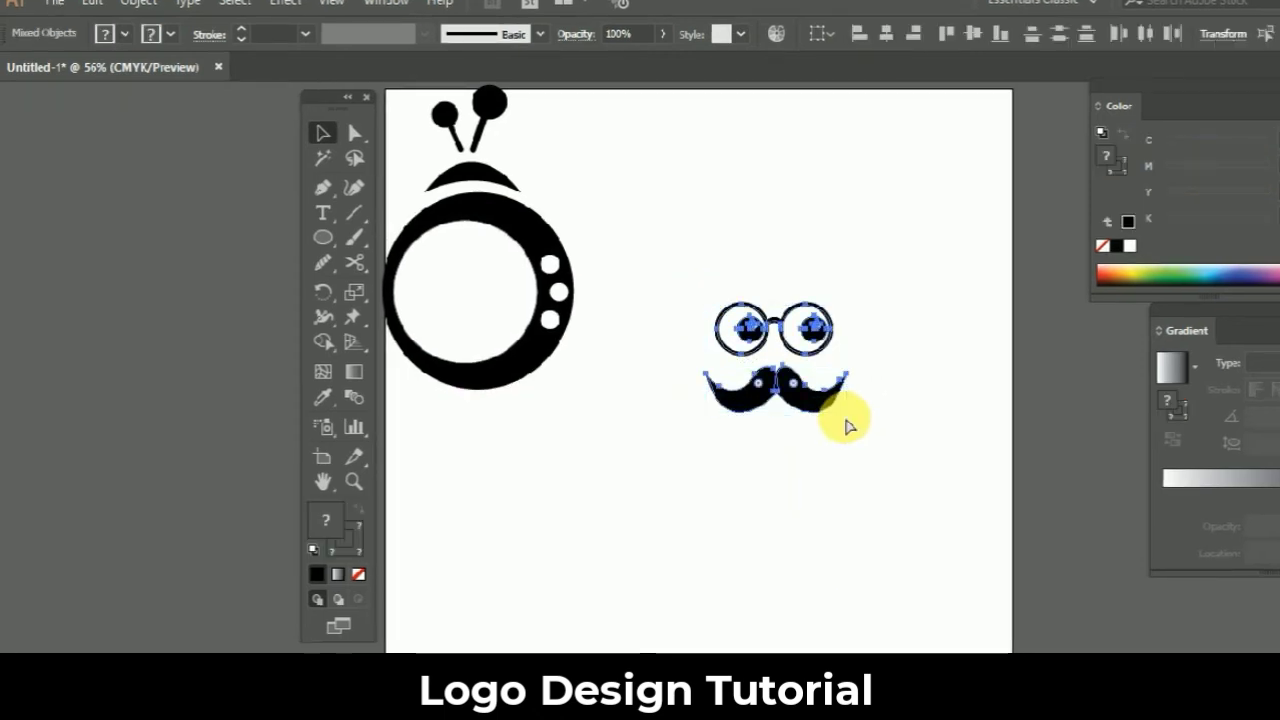
Group the glasses with the moustache and place the antenna-and-ring body over them so the ring frames the face.
key(ctrl+g)
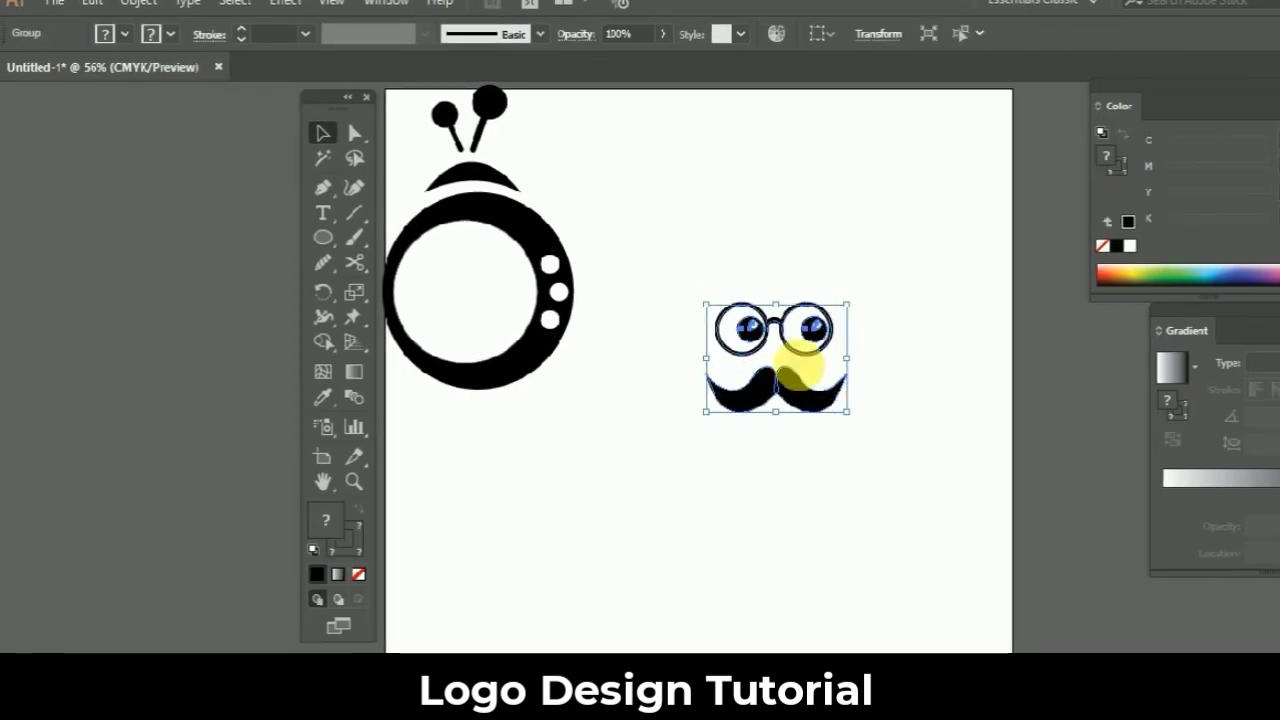
drag(745, 360, 706, 397)
drag(612, 387, 407, 65)
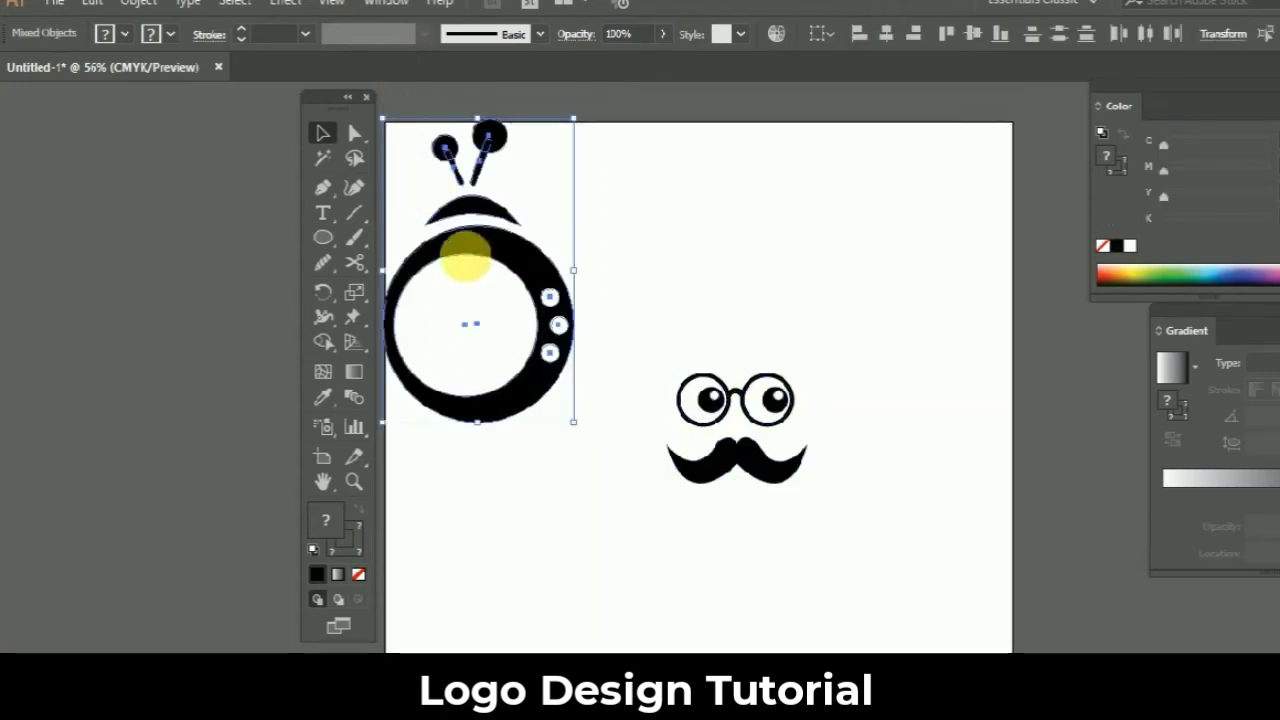
drag(471, 249, 731, 350)
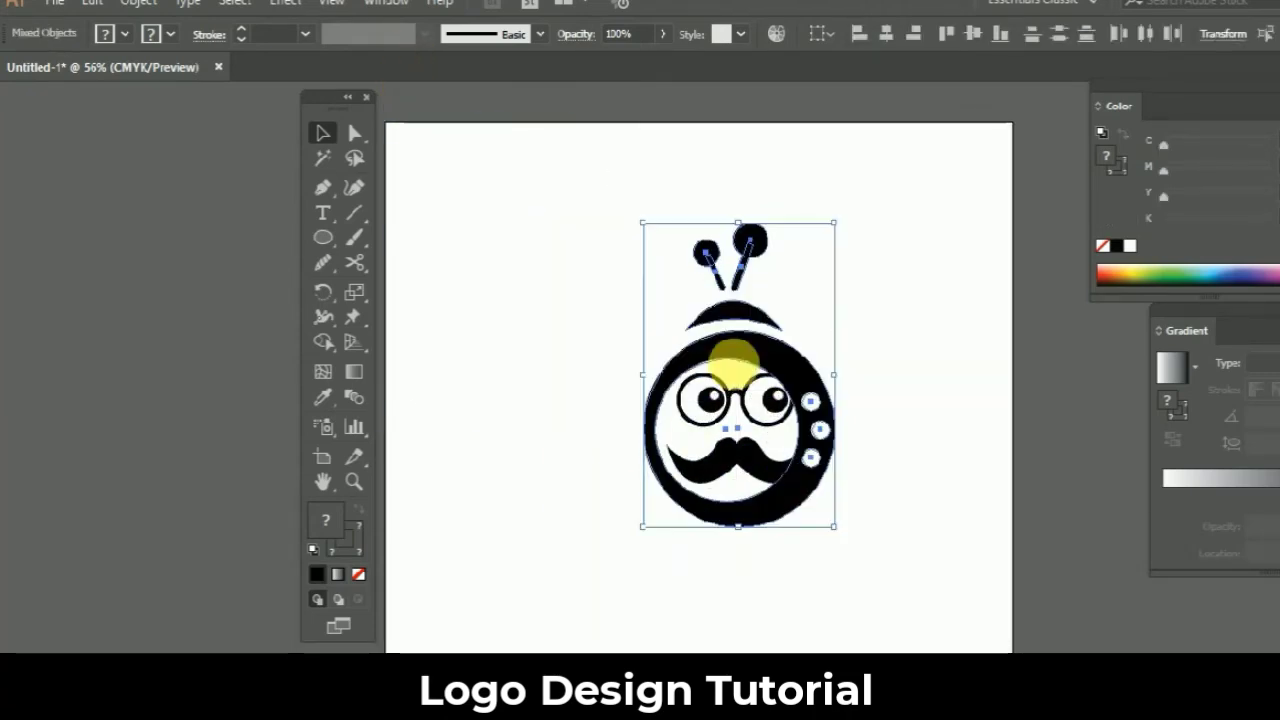
Scale the face group down and centre it inside the ring's white circle, and shift the whole logo slightly left.
click(795, 478)
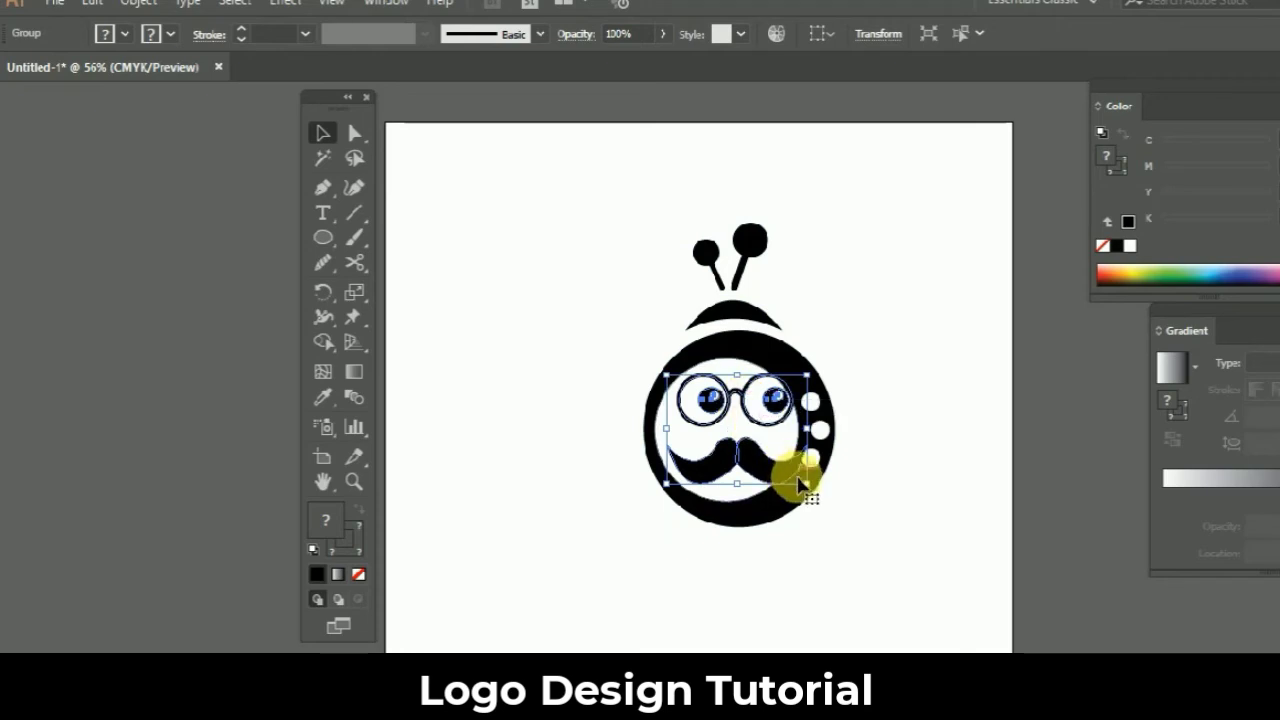
drag(818, 492, 791, 471)
mouse_move(740, 430)
mouse_down()
mouse_move(733, 445)
mouse_move(750, 452)
mouse_up()
click(851, 536)
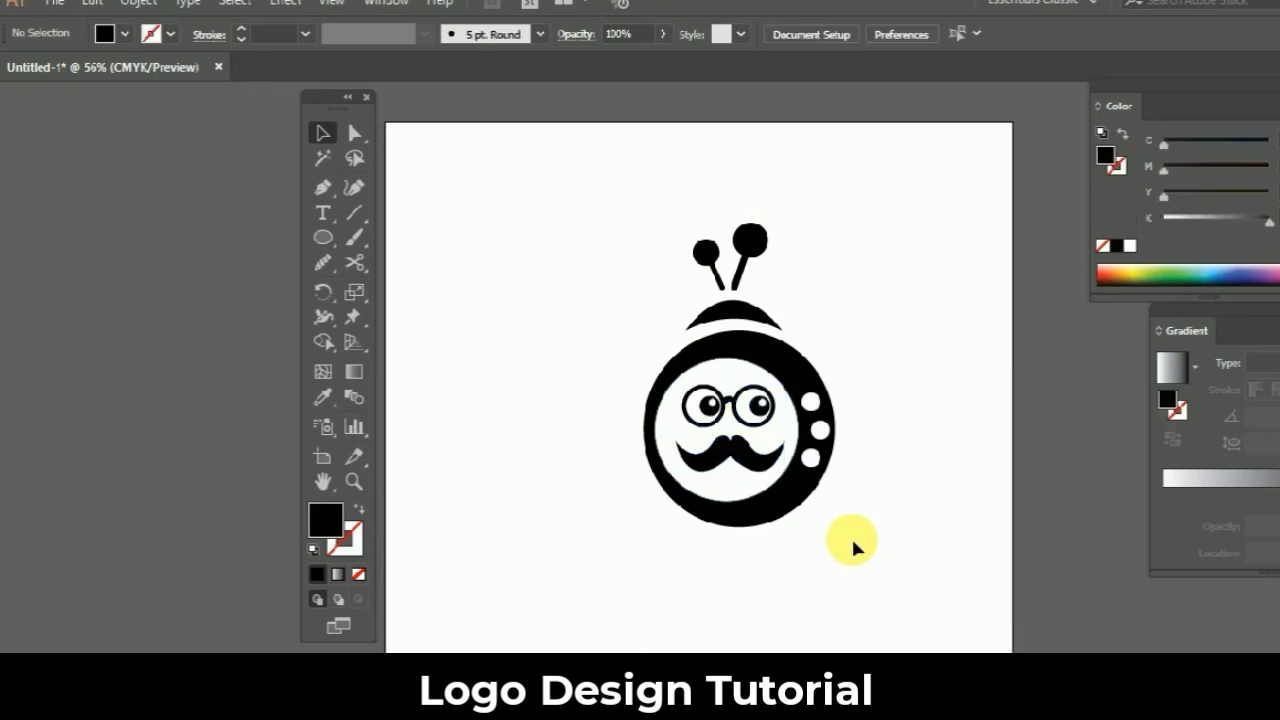
drag(622, 226, 851, 526)
drag(776, 363, 737, 357)
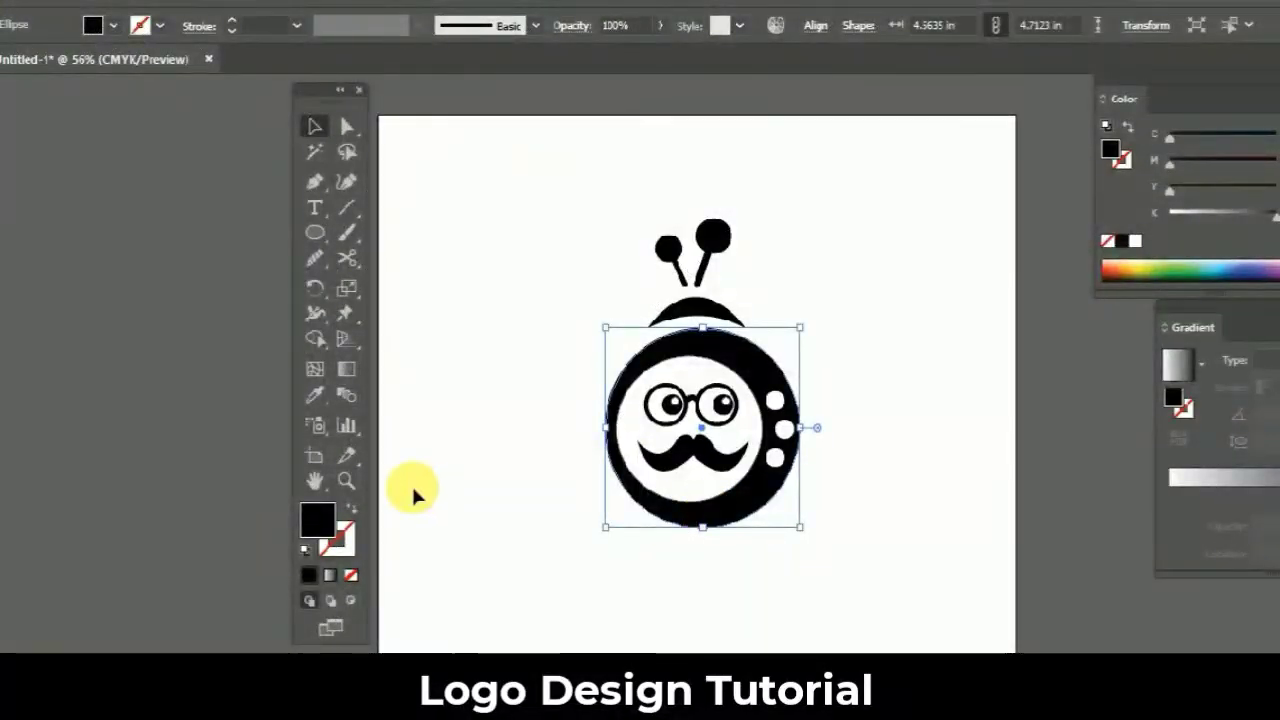
Fill the outer ring and the curved cap above it with the dark blue swatch.
click(93, 25)
click(121, 73)
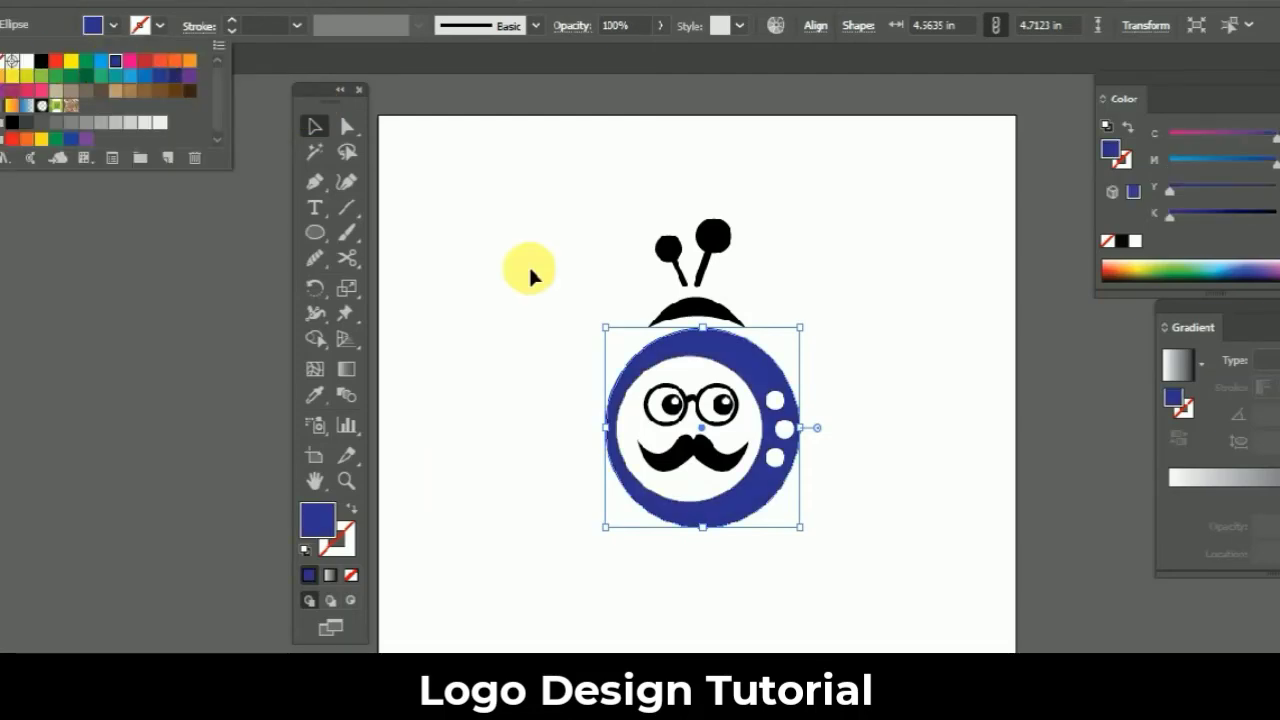
click(528, 264)
click(680, 305)
click(118, 27)
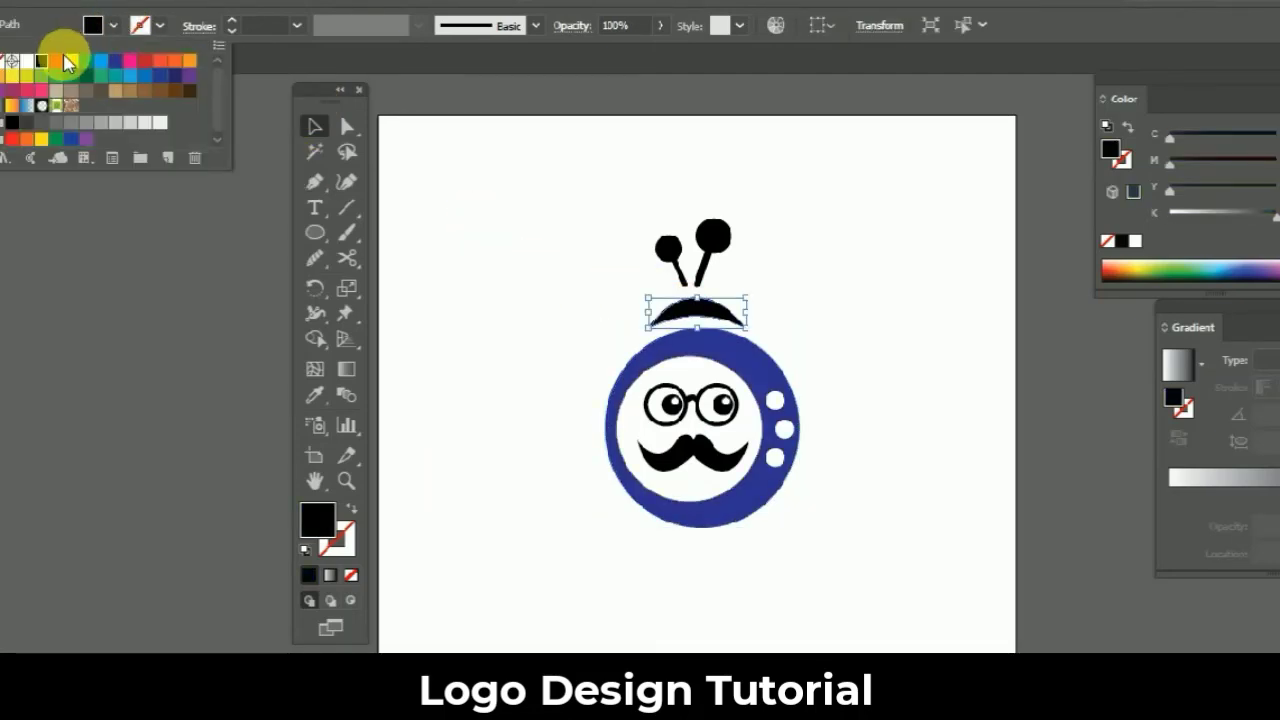
click(121, 72)
Fill both antennae with the same dark blue swatch as the ring and cap.
click(713, 245)
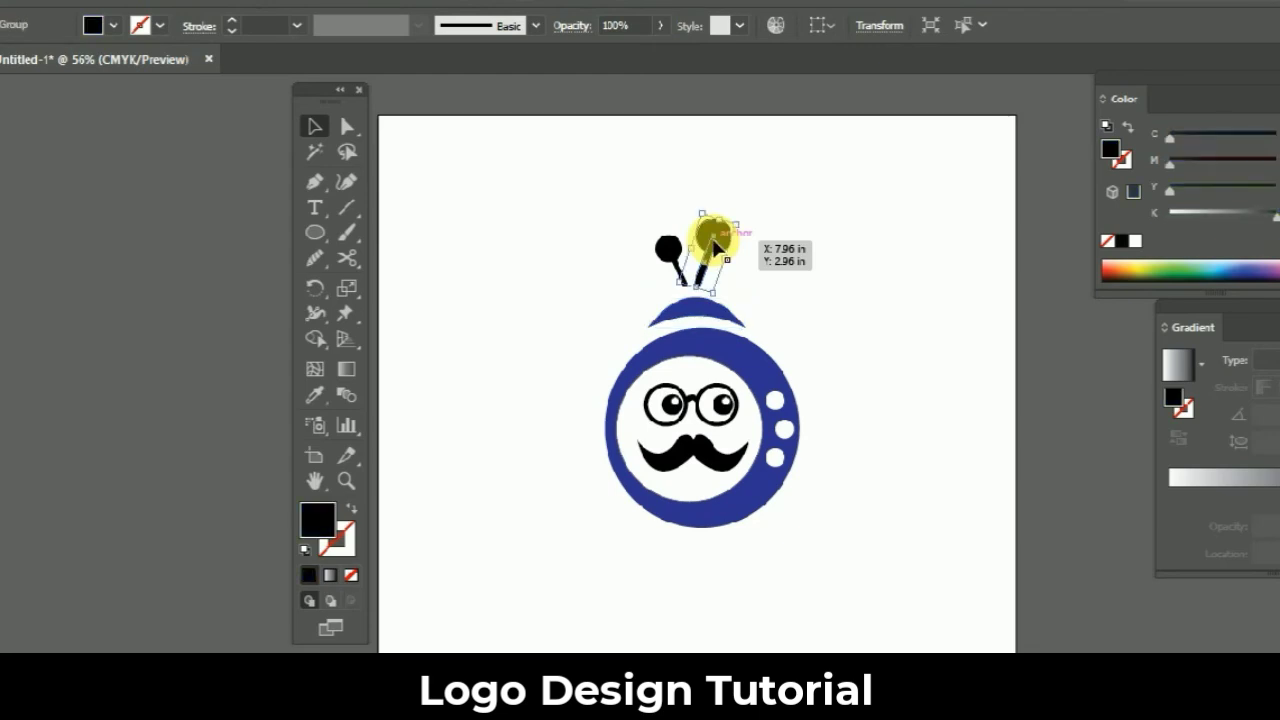
click(115, 25)
click(671, 235)
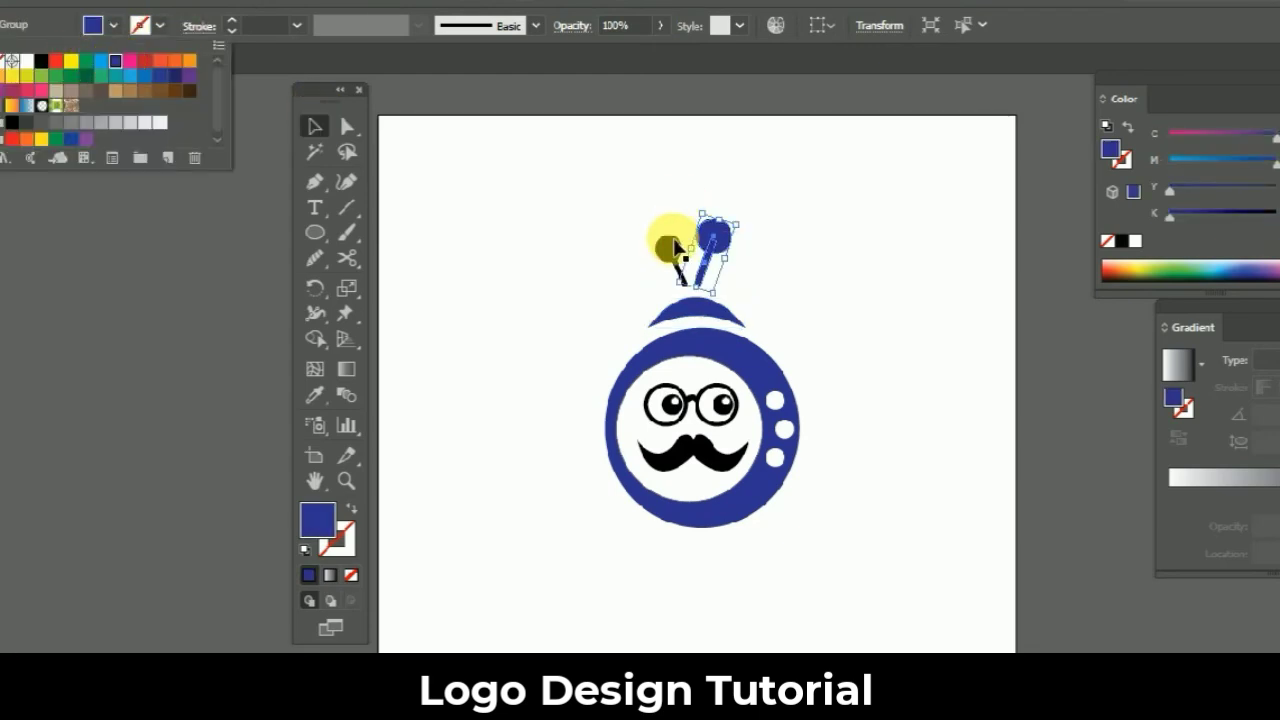
click(670, 249)
click(94, 24)
click(125, 72)
click(502, 249)
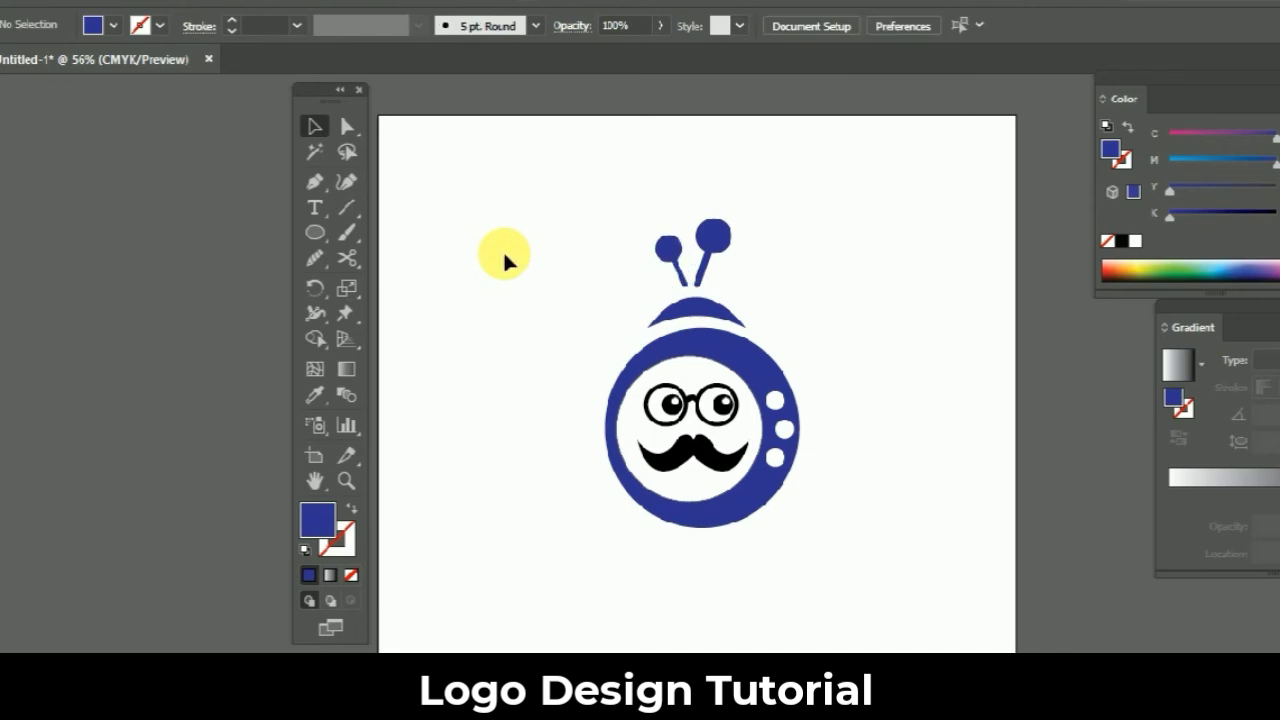
drag(556, 222, 890, 510)
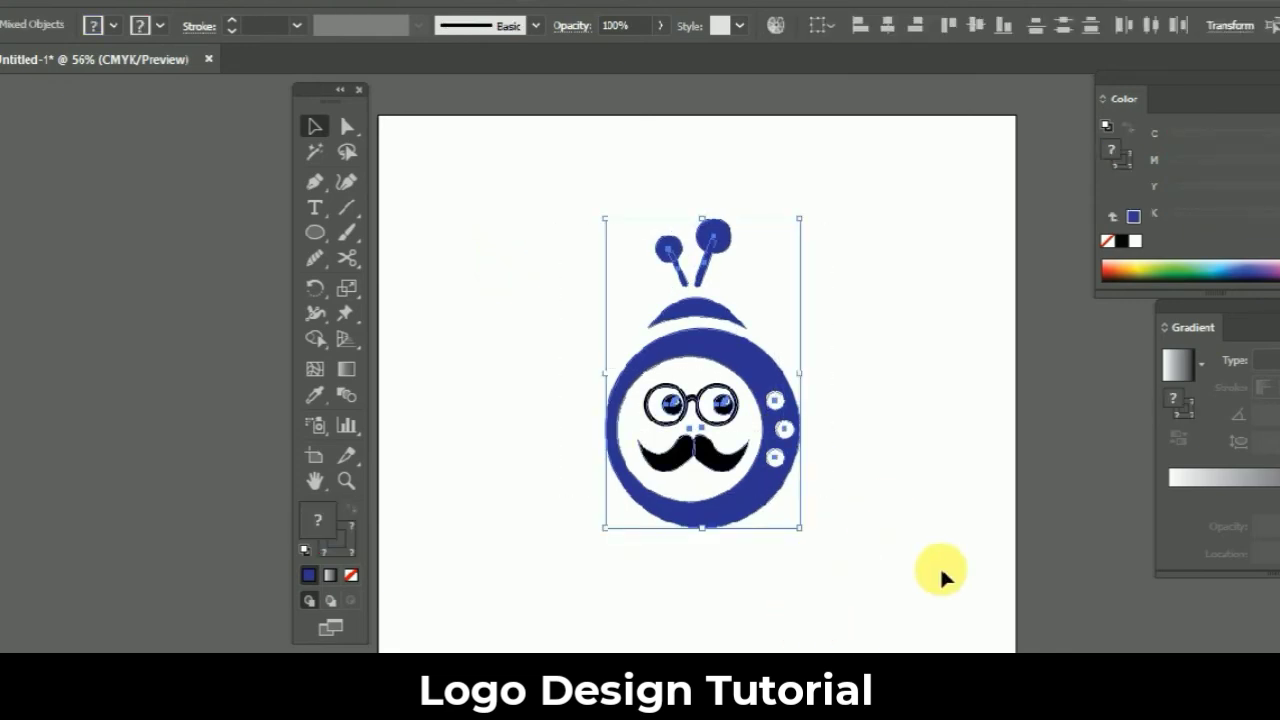
click(898, 605)
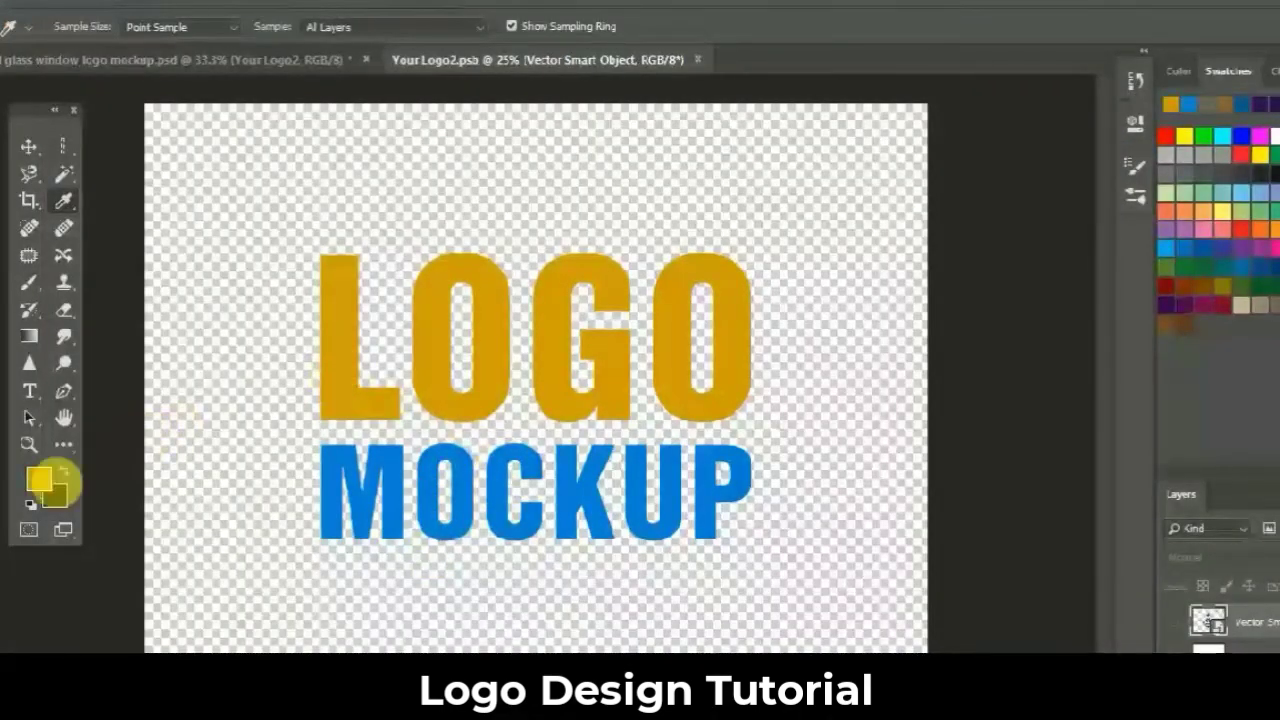
Copy the gold hex code c29f15 from the Photoshop logo mockup and apply it in Illustrator to the ring, cap and antennae.
click(40, 480)
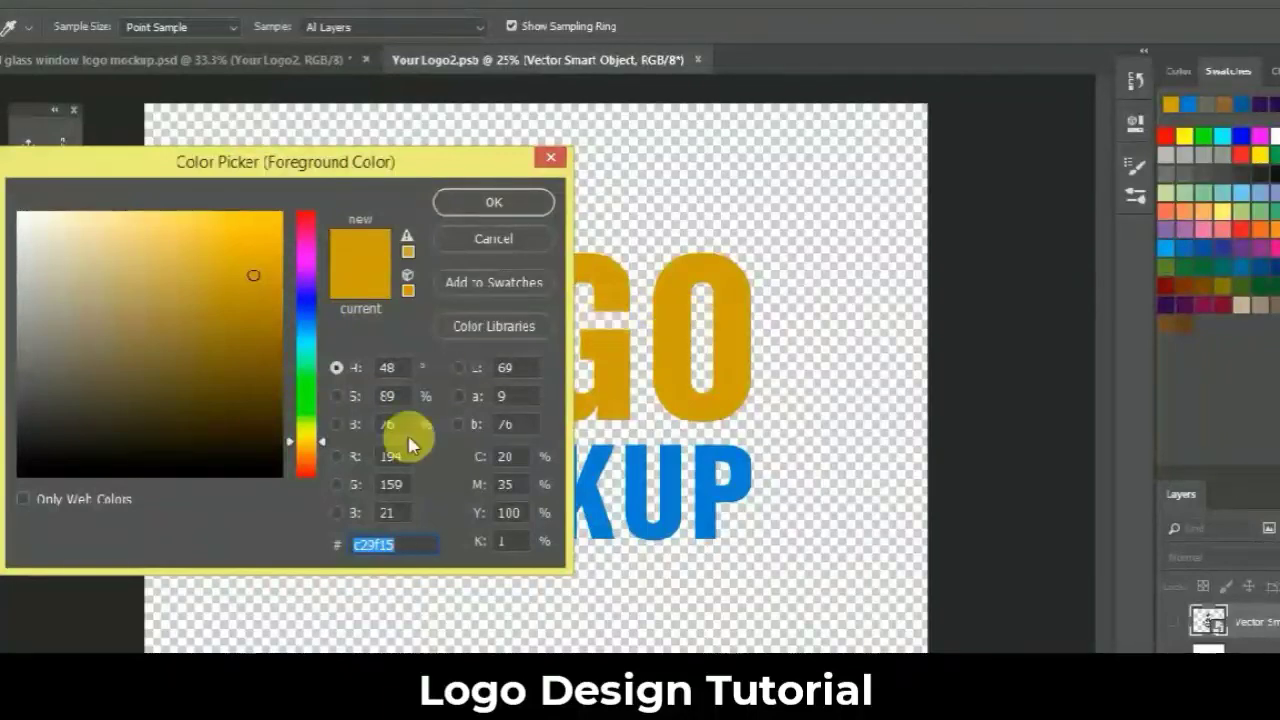
click(500, 203)
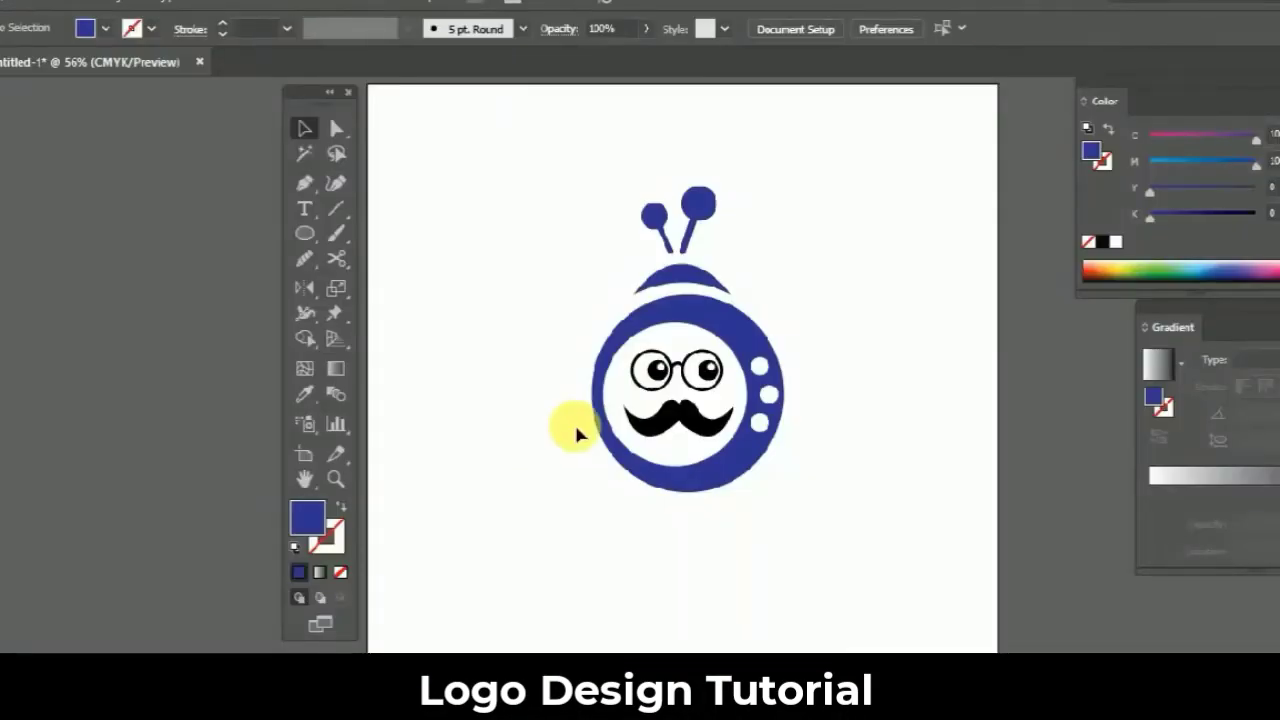
click(604, 386)
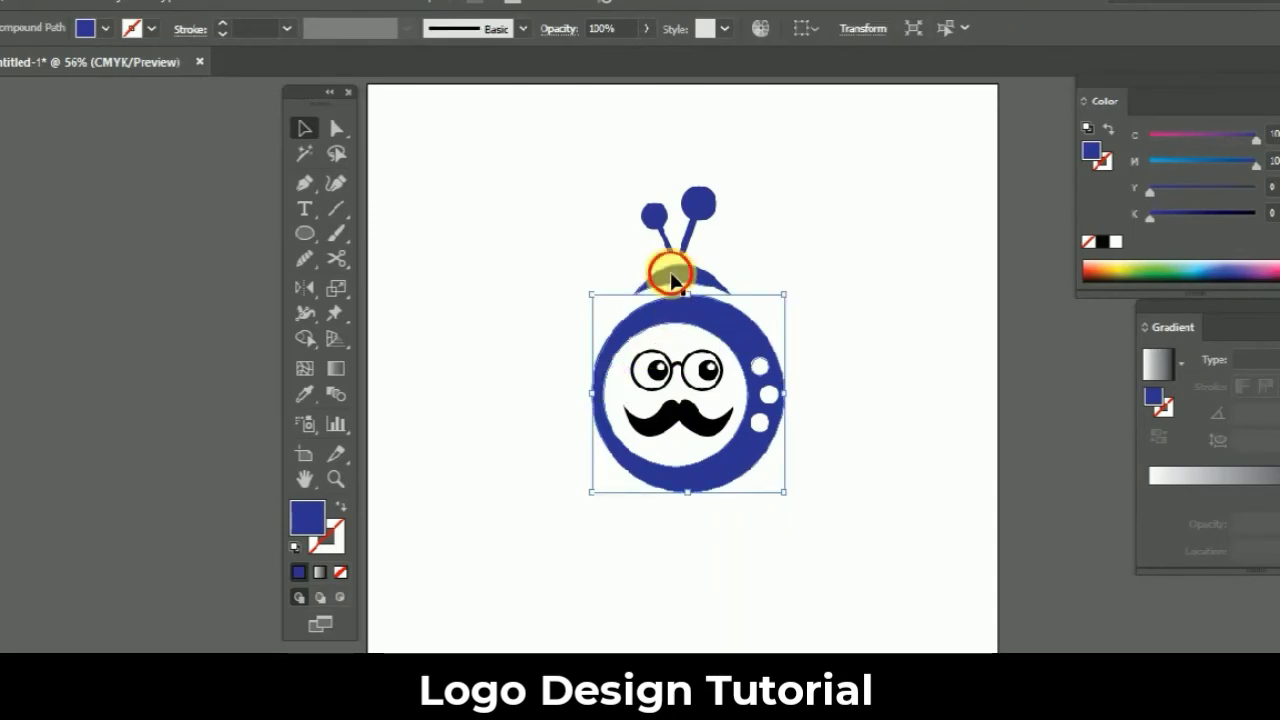
shift+click(657, 226)
shift+click(700, 192)
double_click(308, 517)
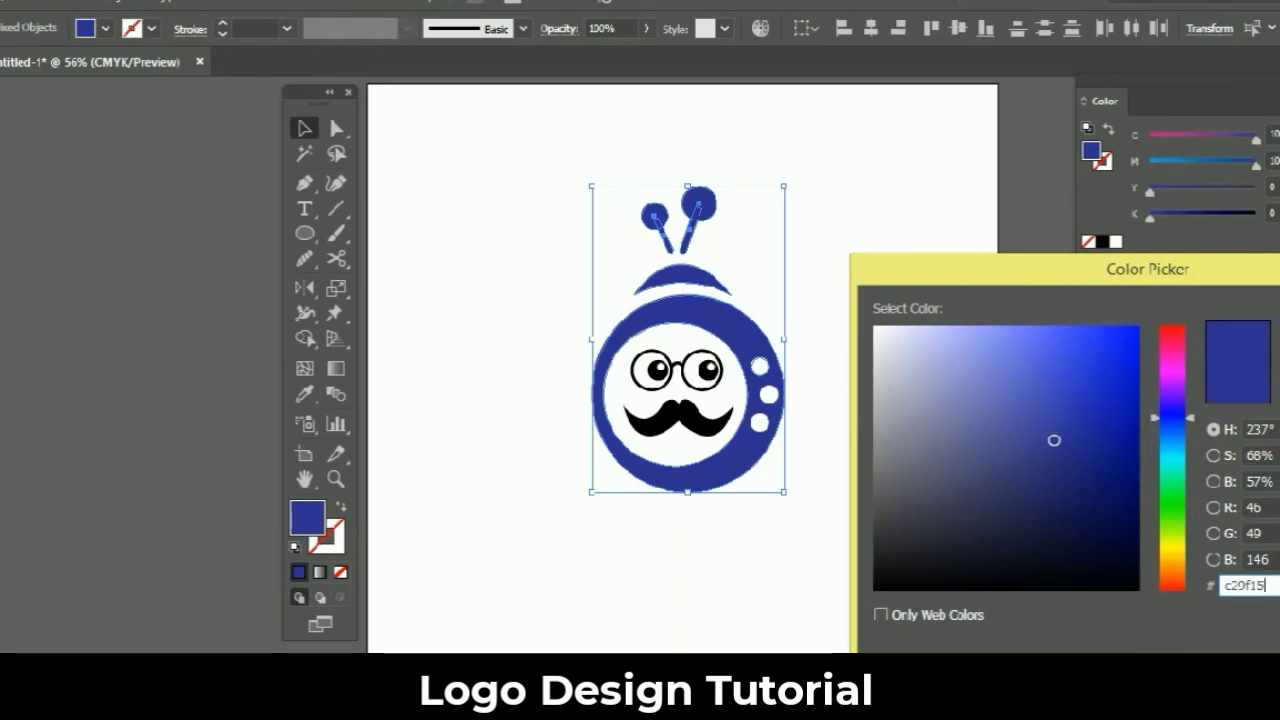
key(Return)
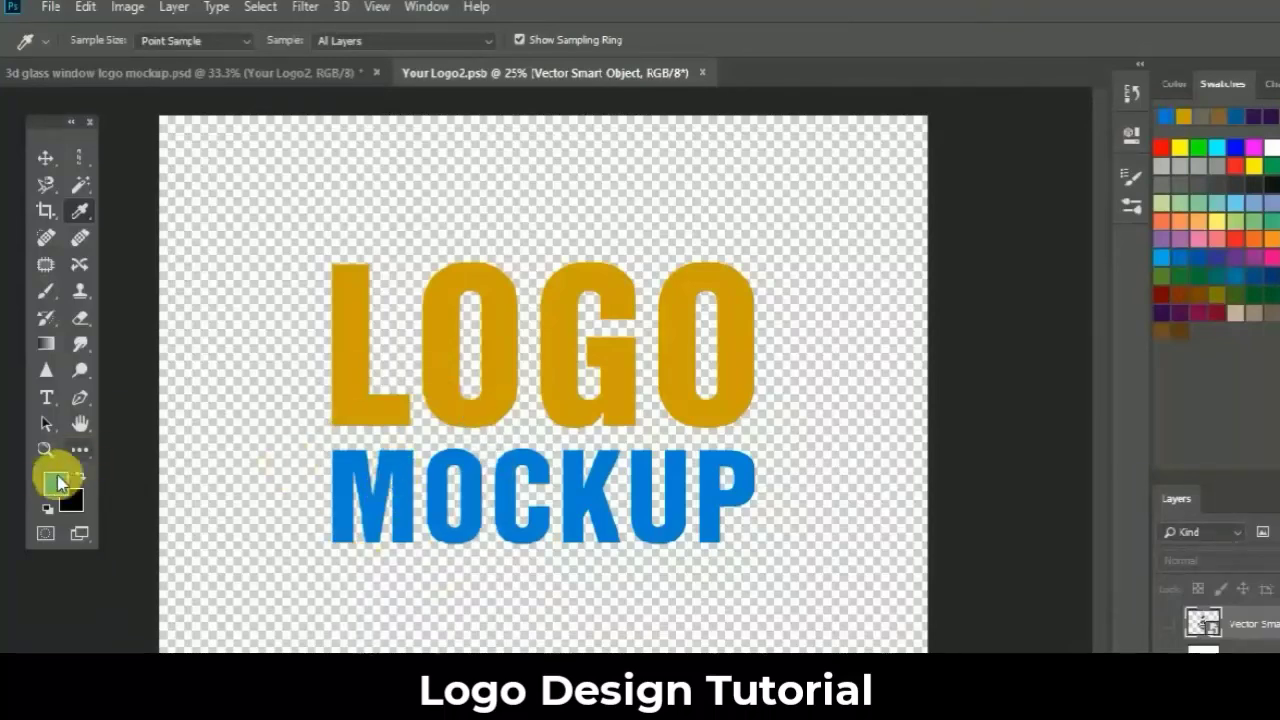
Switch to Photoshop, sample the blue of the MOCKUP lettering, copy its hex code 0581d0 and return to Illustrator.
click(55, 487)
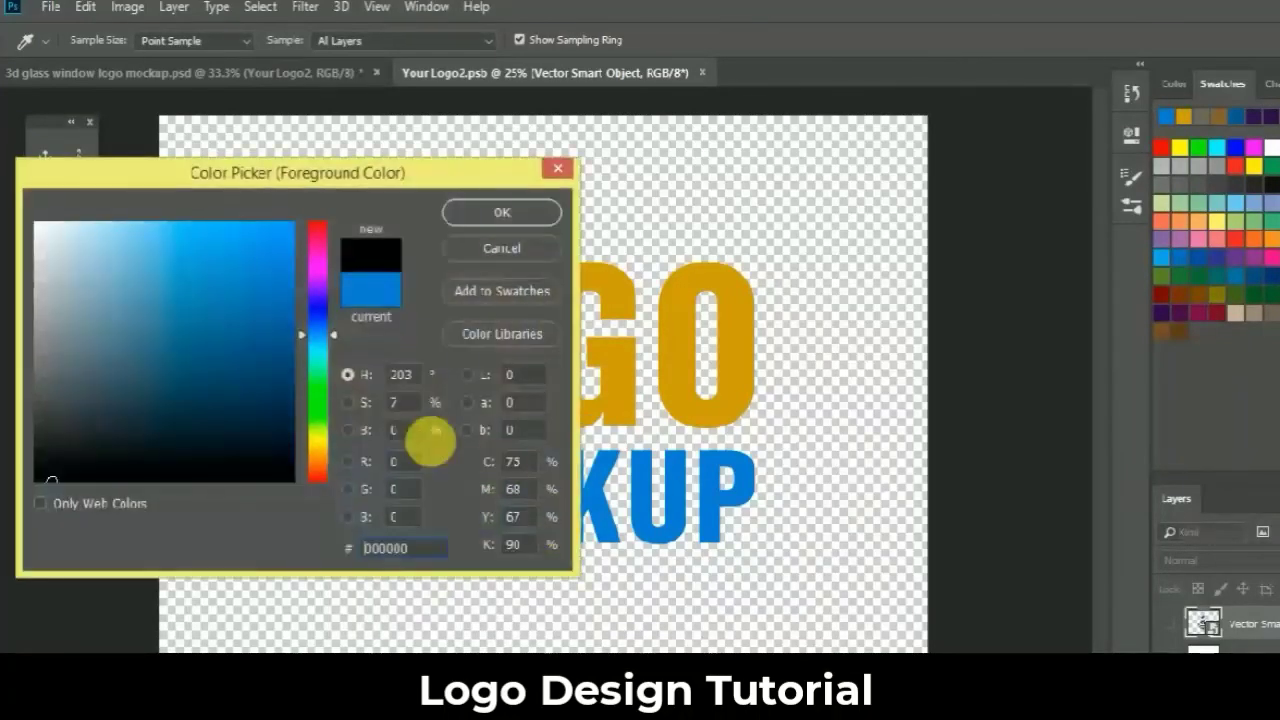
click(688, 476)
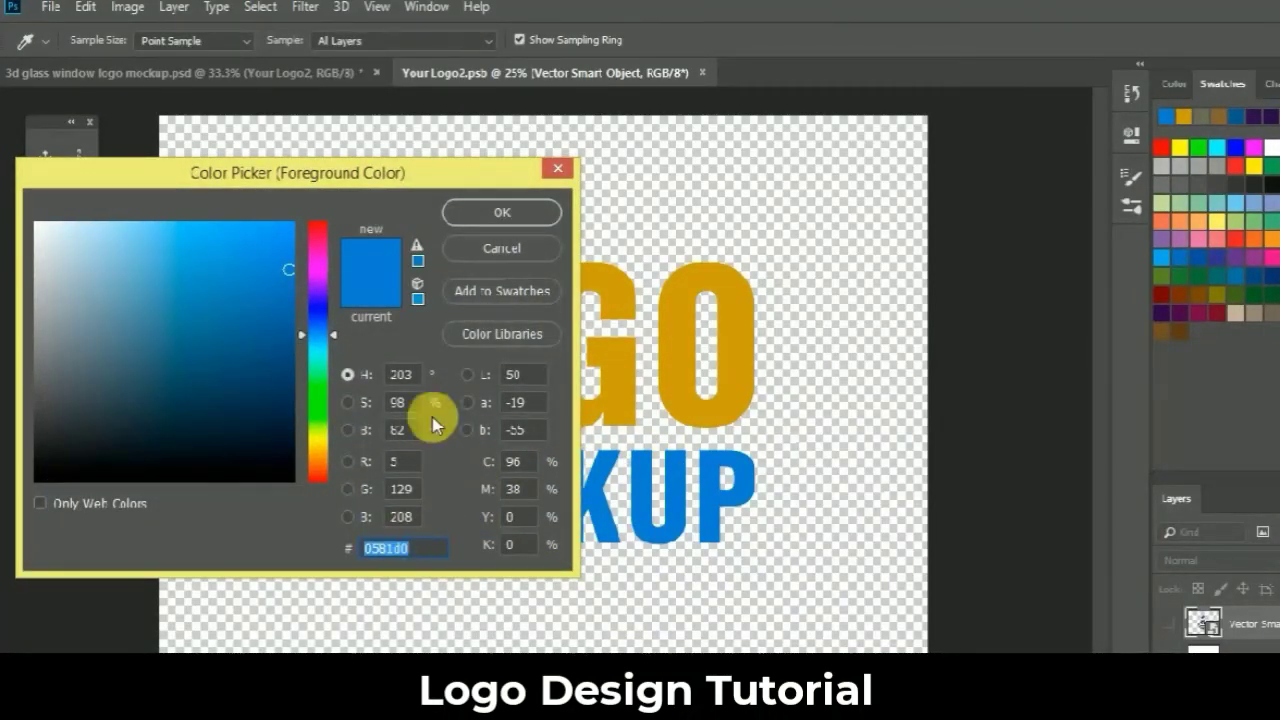
click(492, 213)
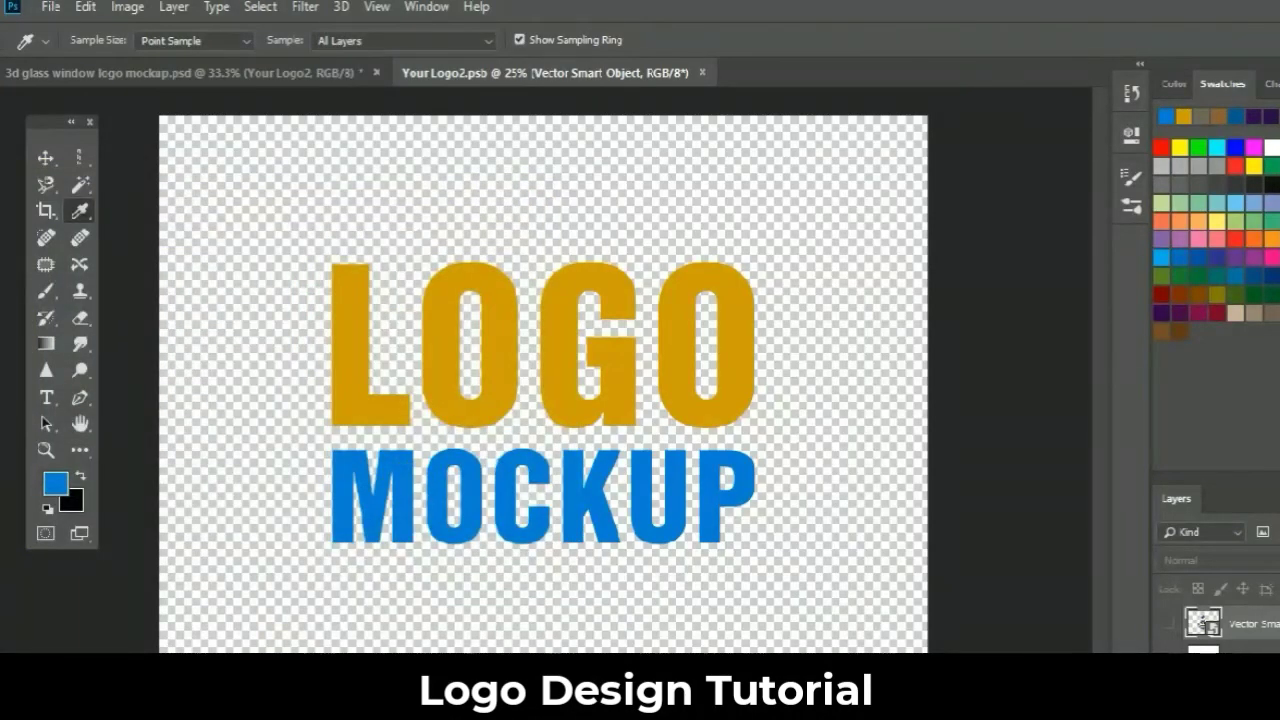
click(234, 702)
Fill the moustache group with the blue 0581d0.
click(689, 409)
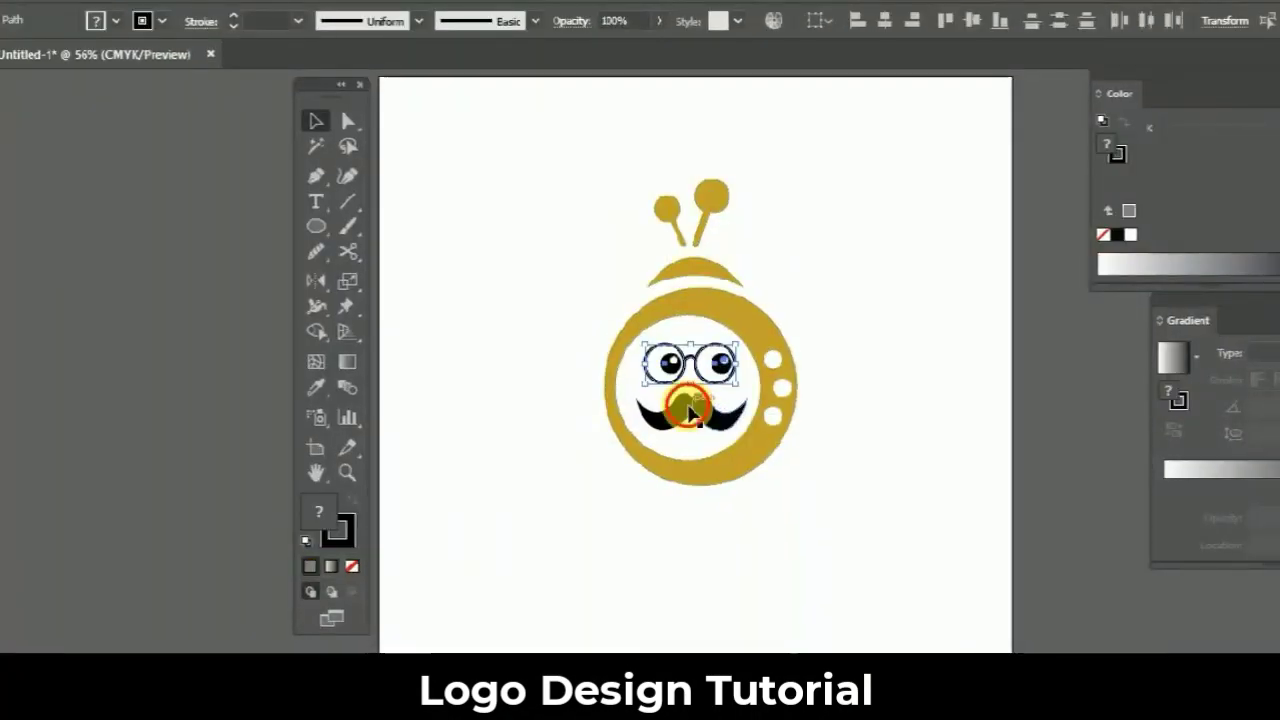
click(314, 510)
click(316, 513)
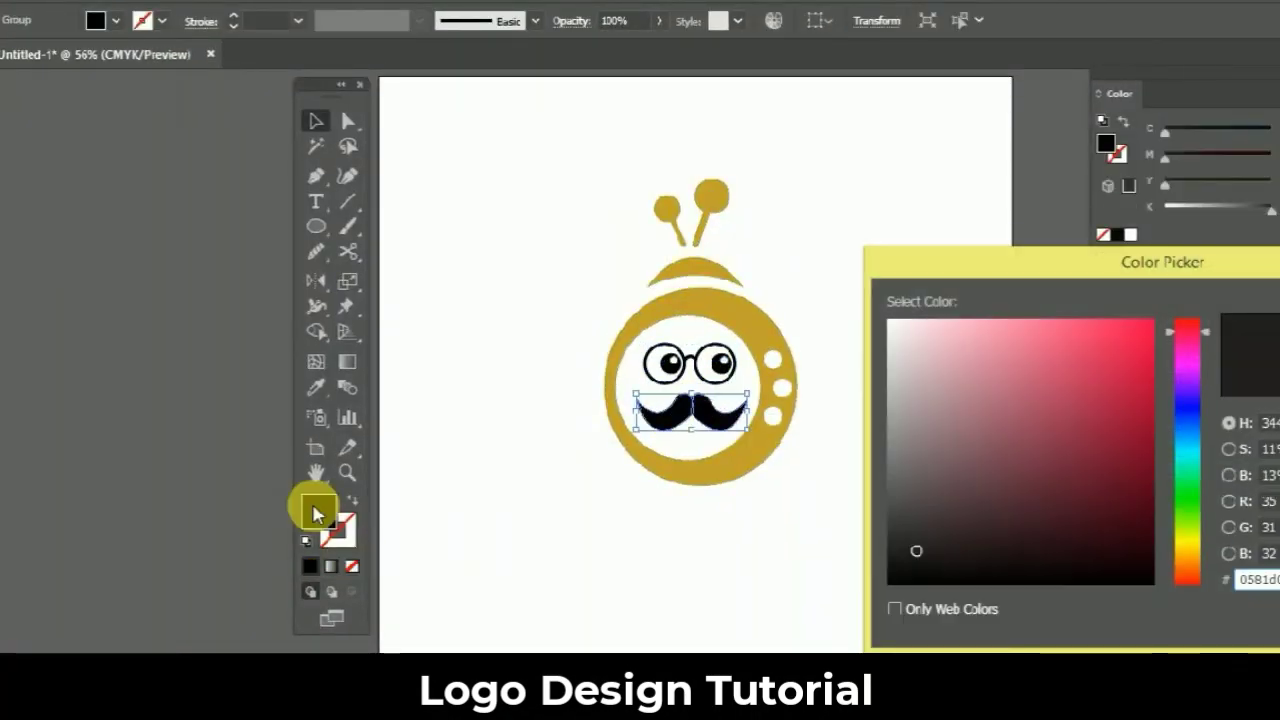
key(Return)
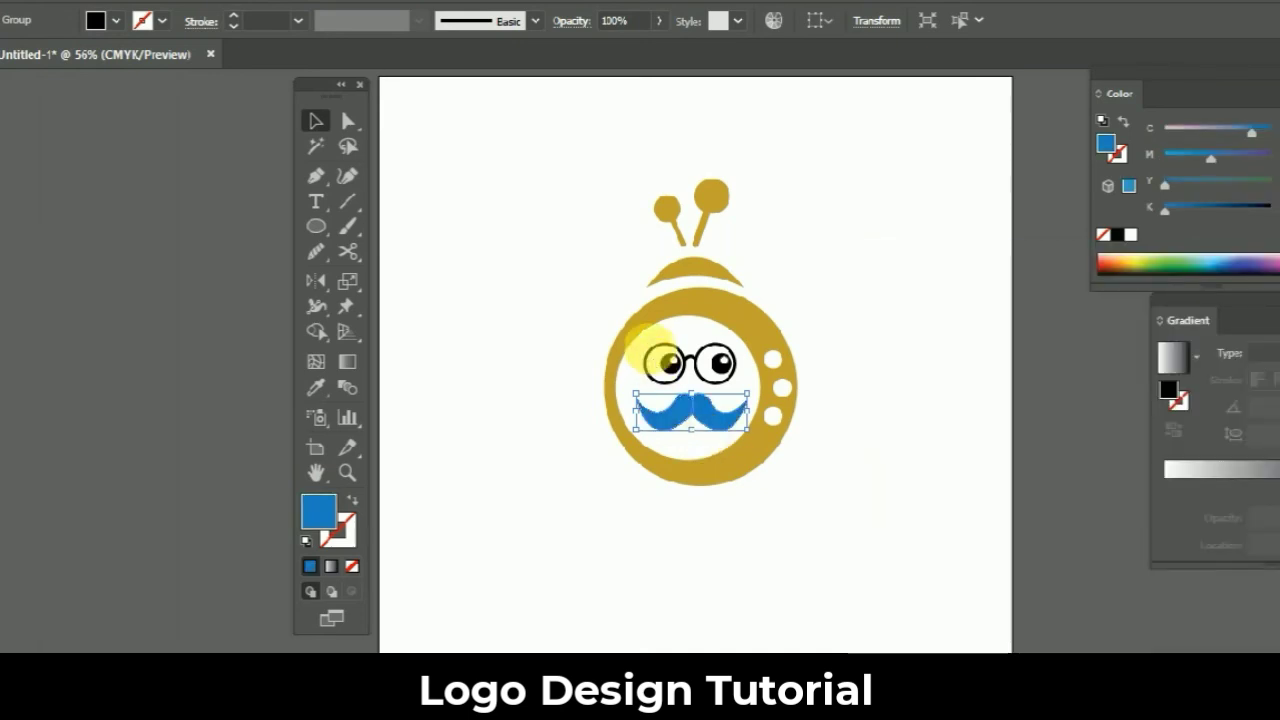
Recolour the left lens rim with the moustache's blue as its stroke, leaving the rim without a fill.
click(650, 357)
key(i)
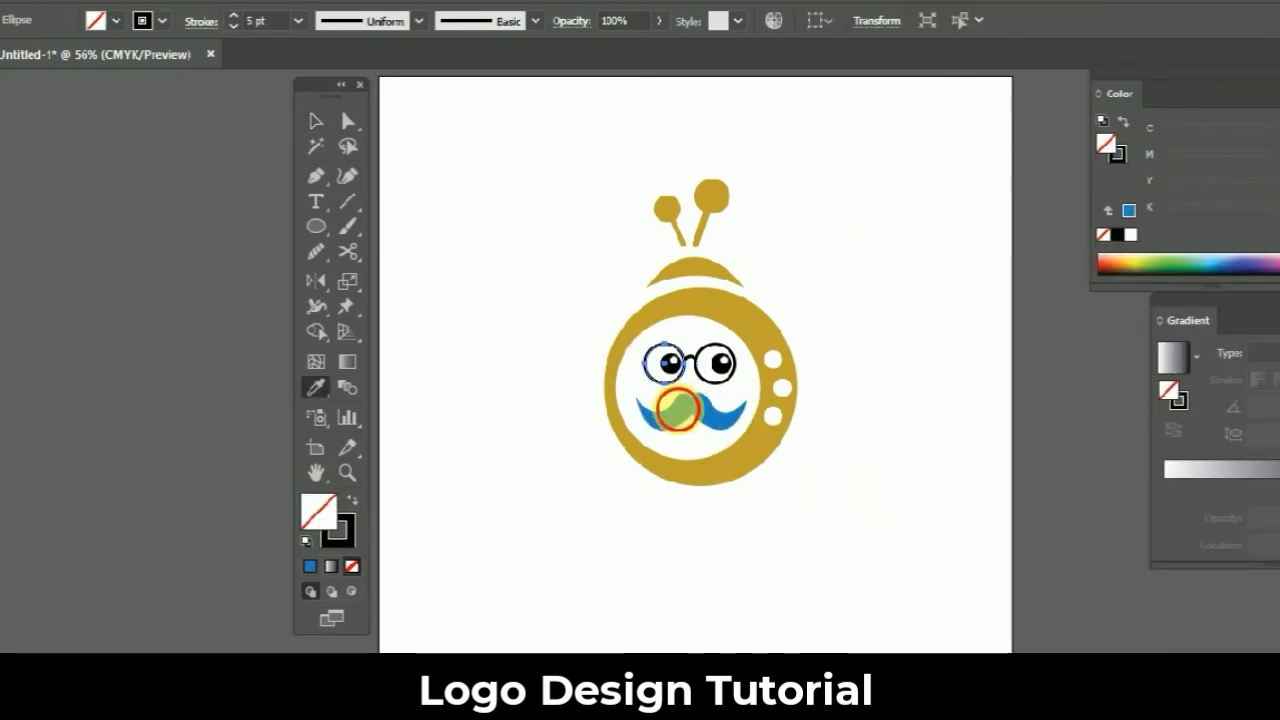
click(678, 408)
click(350, 499)
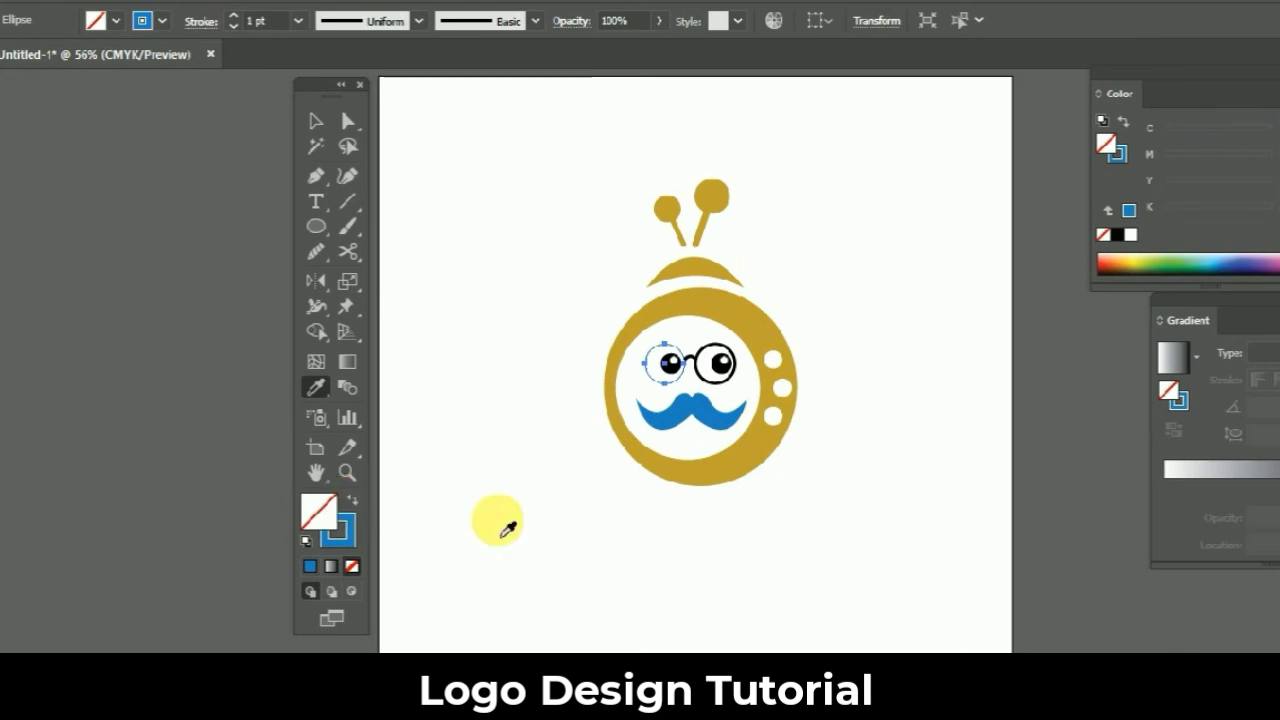
Recolour the left and right pupils with blue sampled from the moustache.
key(v)
click(677, 376)
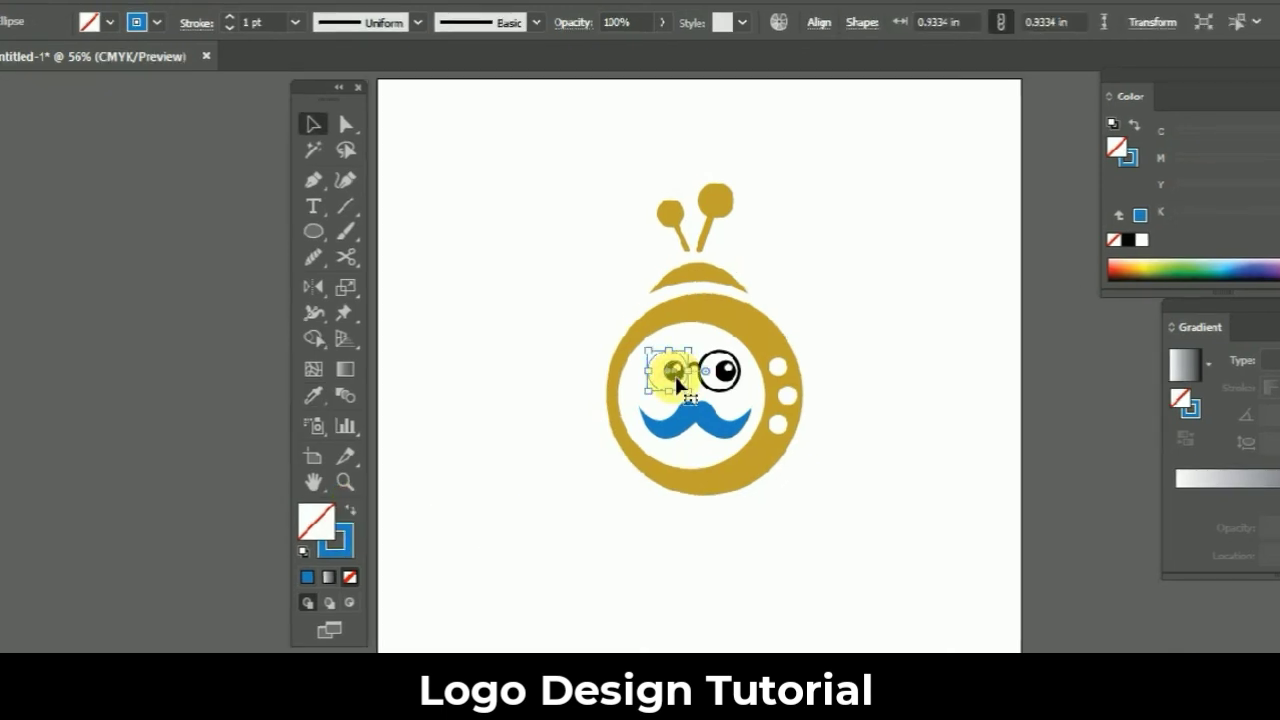
click(677, 380)
key(i)
click(688, 420)
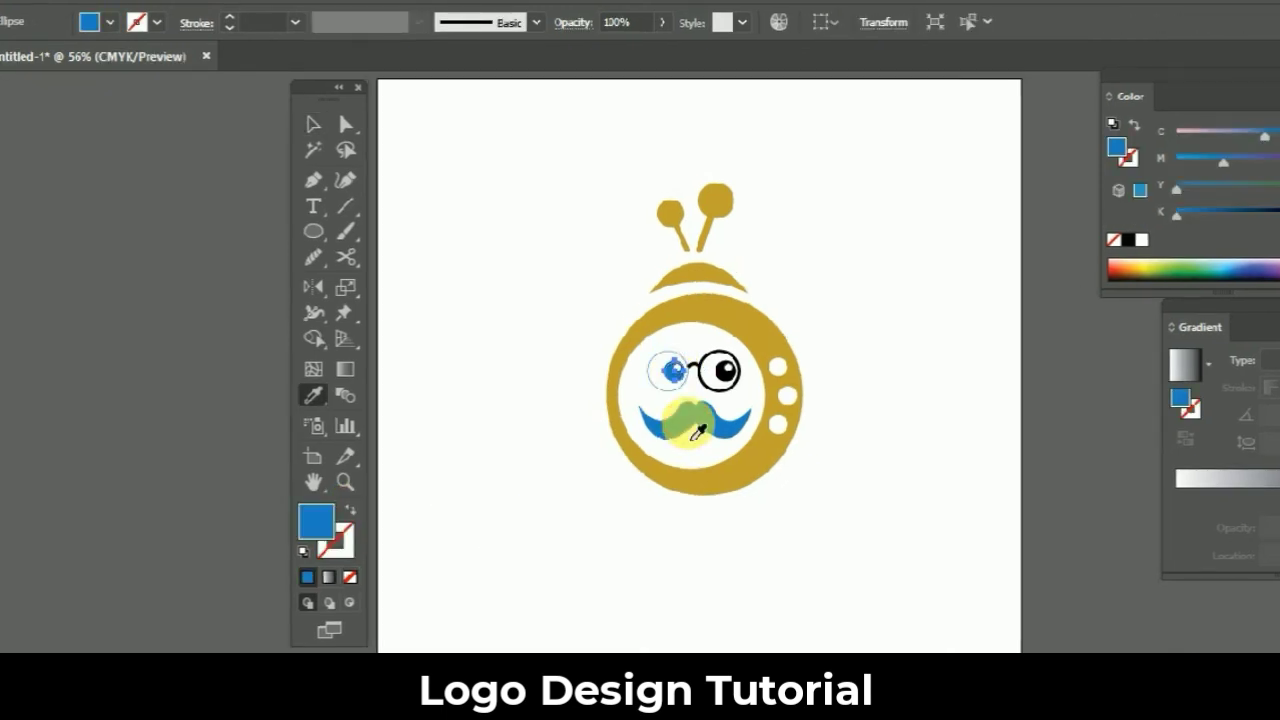
key(v)
click(724, 378)
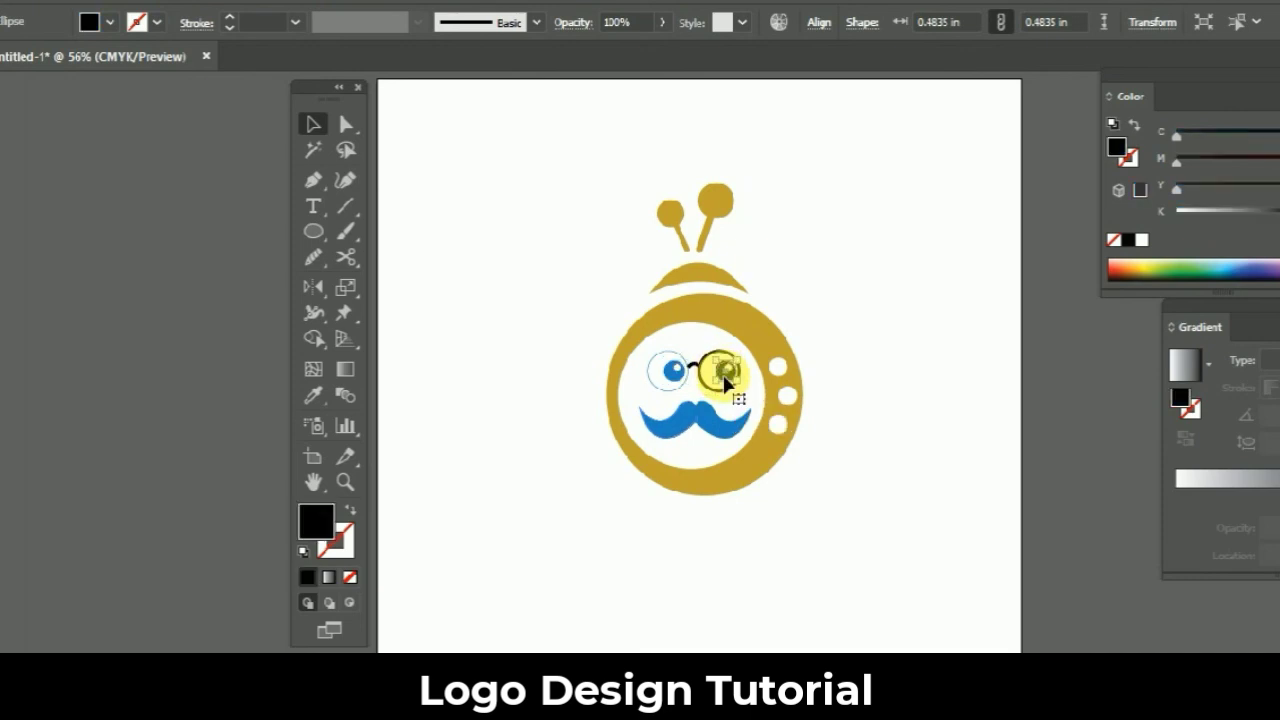
key(i)
click(702, 422)
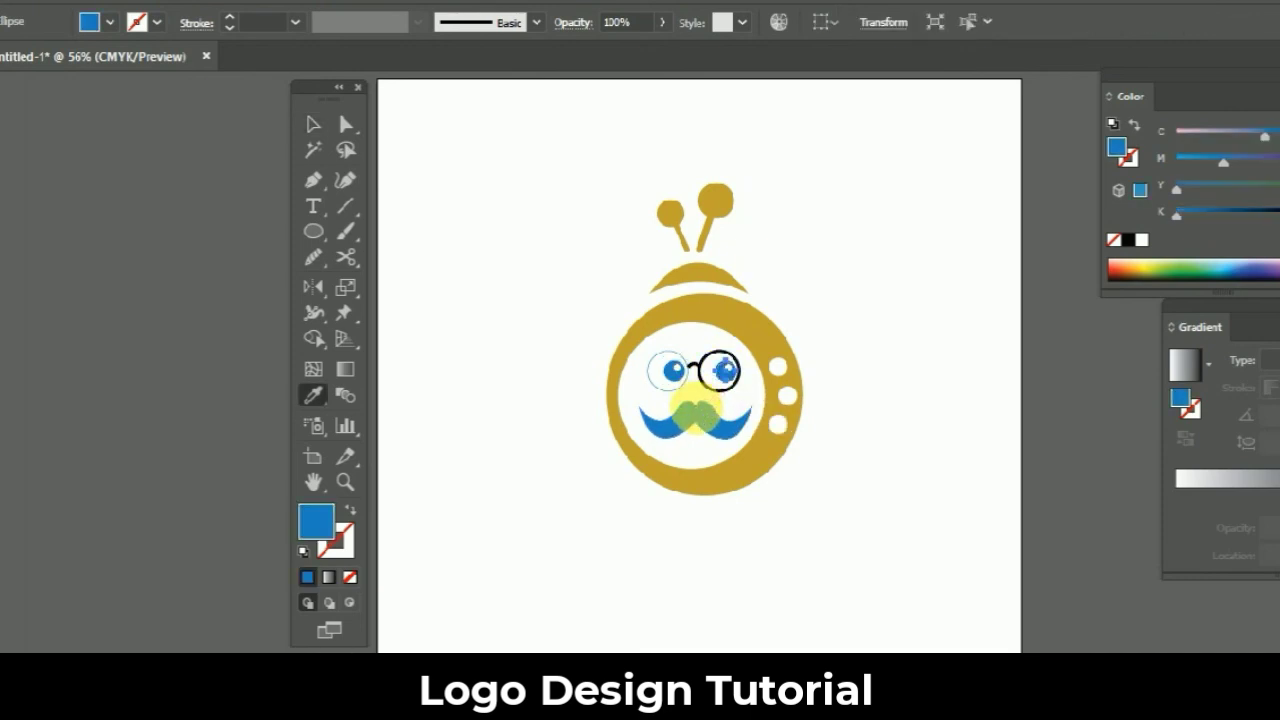
Recolour the bridge of the glasses with blue sampled from the moustache.
key(v)
click(703, 372)
key(i)
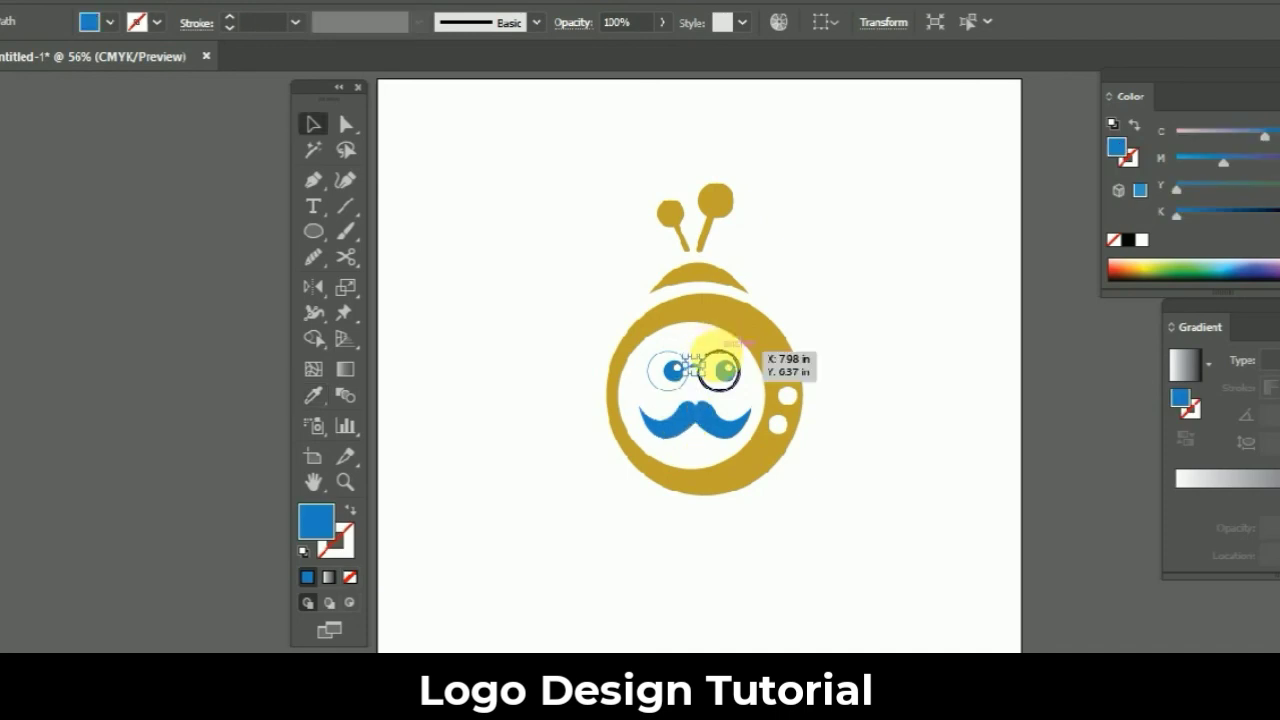
Give the right lens rim the moustache's blue as a 5 pt stroke with no fill.
click(720, 370)
key(i)
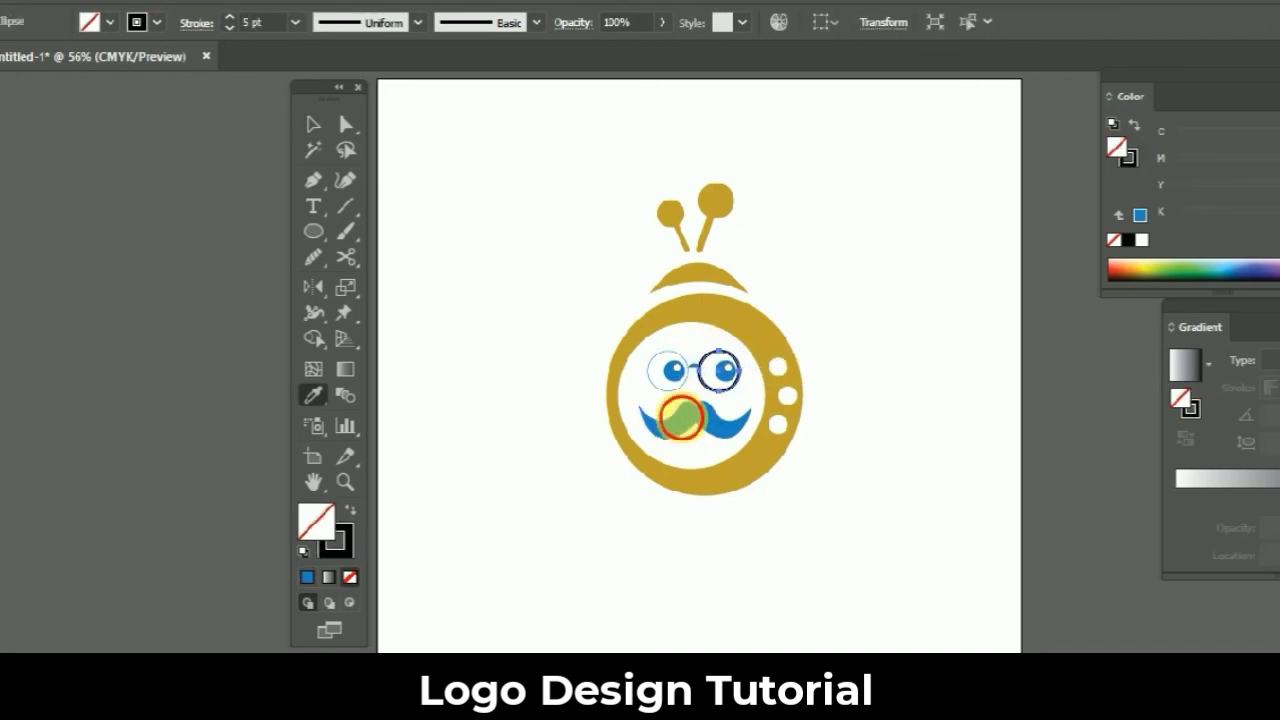
click(681, 418)
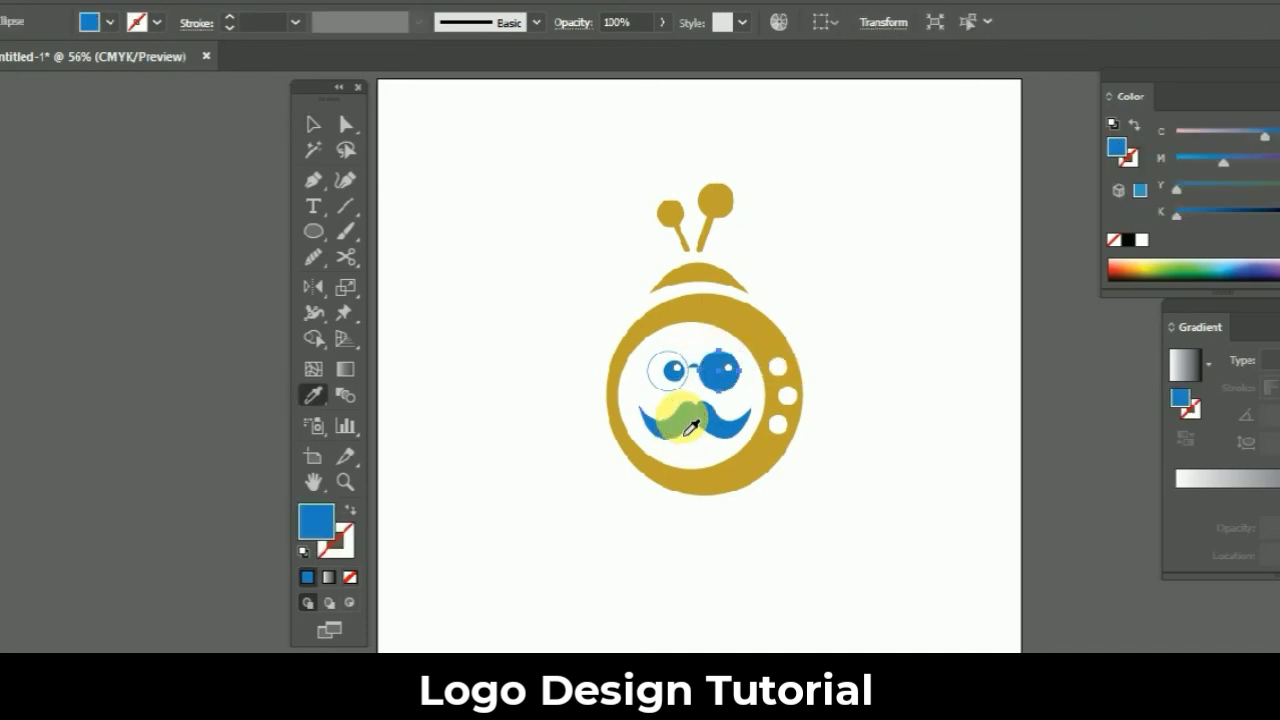
click(355, 512)
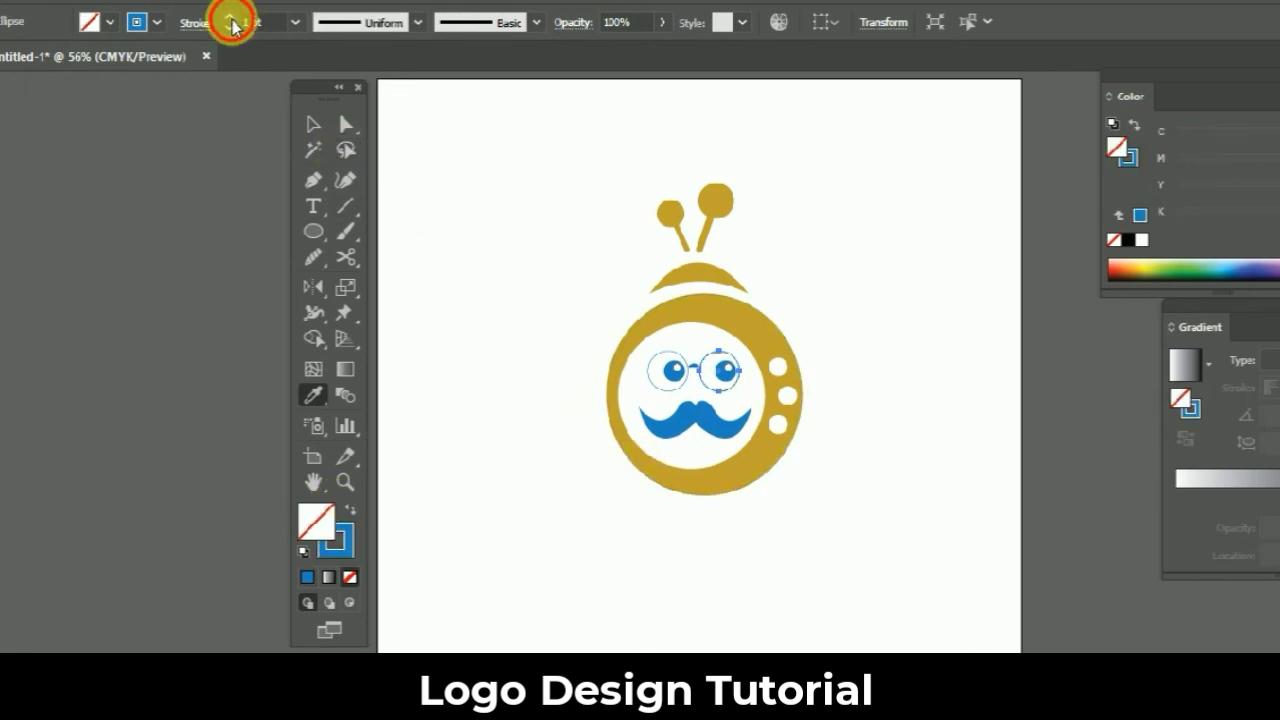
key(v)
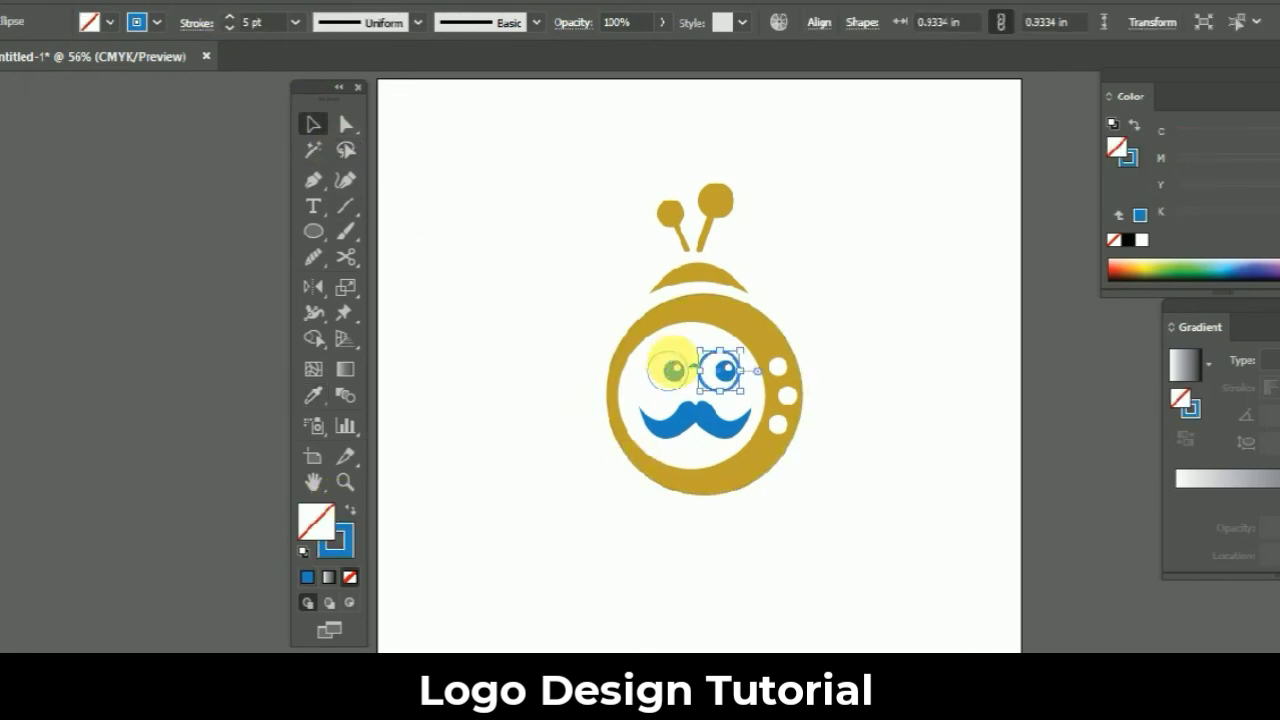
Cut the three white dots out of the gold ring with the Shape Builder tool.
click(684, 362)
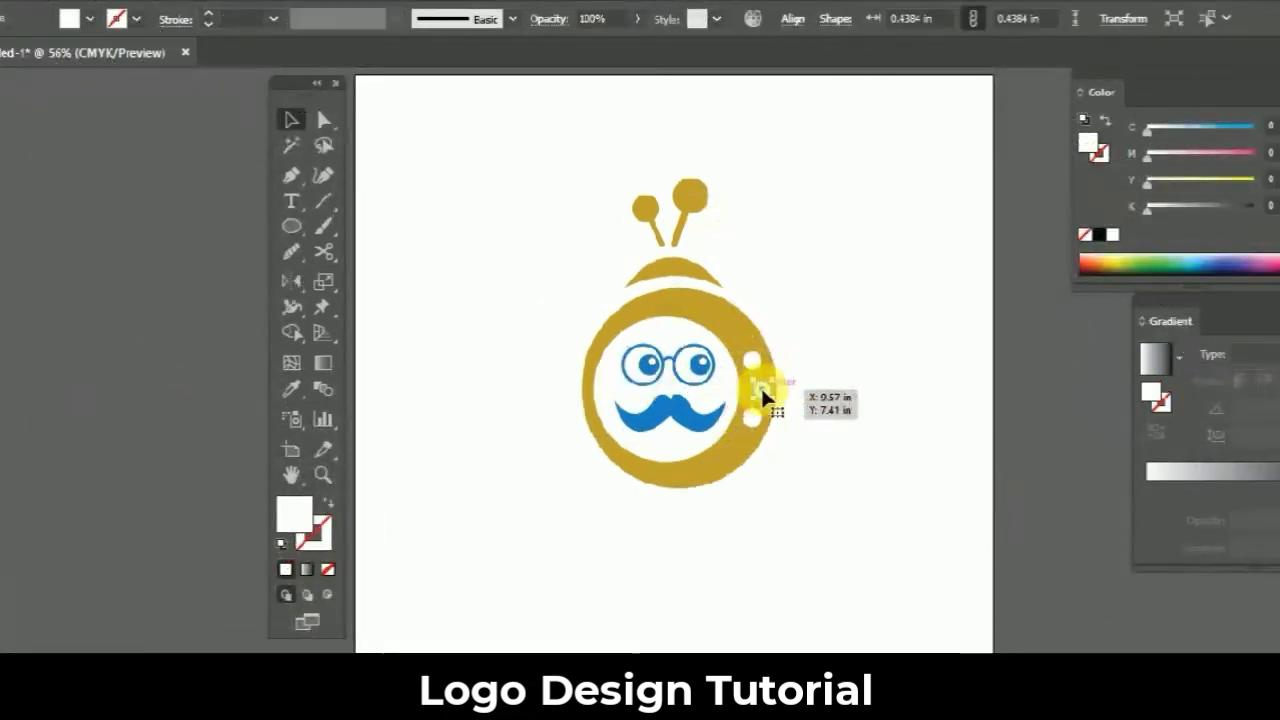
drag(762, 390, 763, 391)
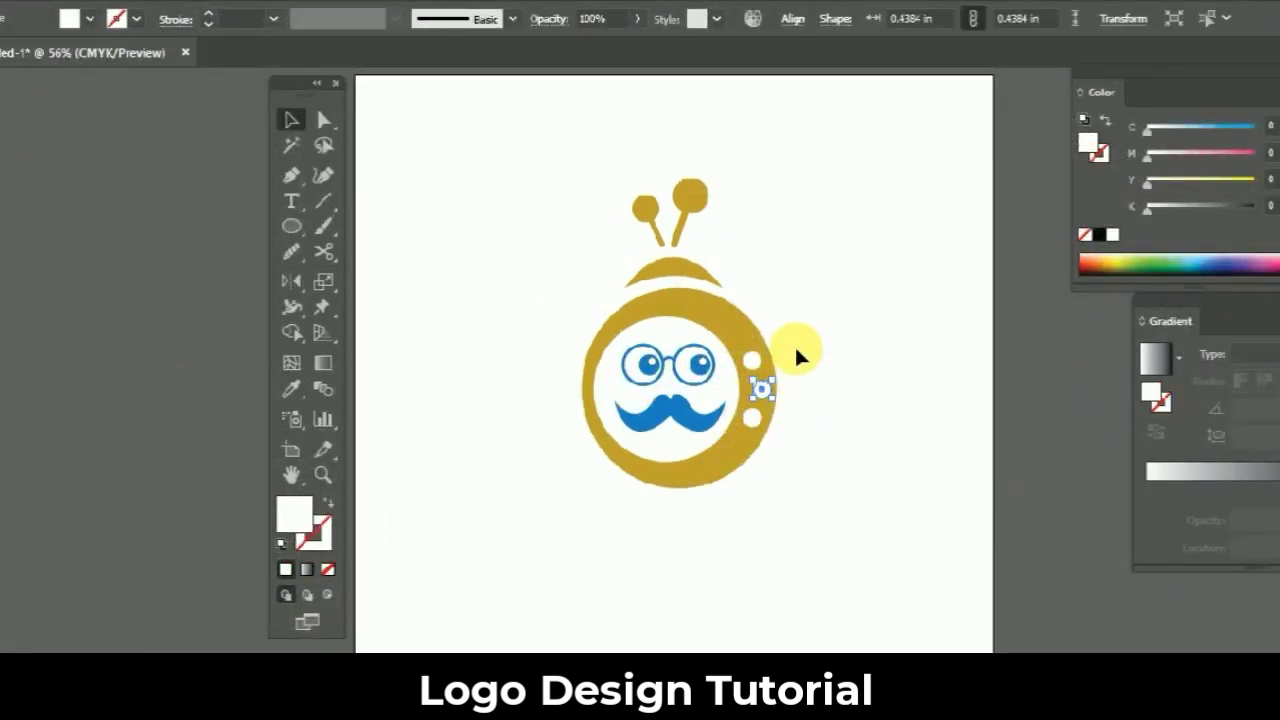
shift+click(755, 446)
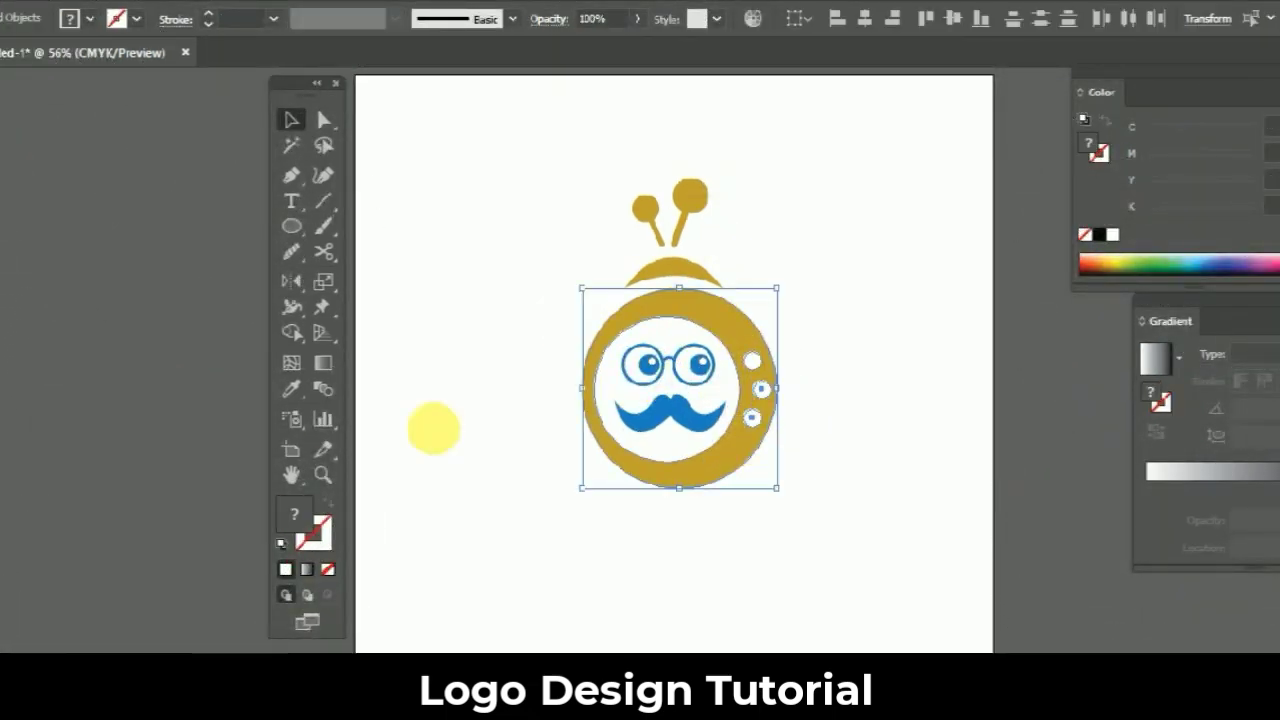
click(290, 336)
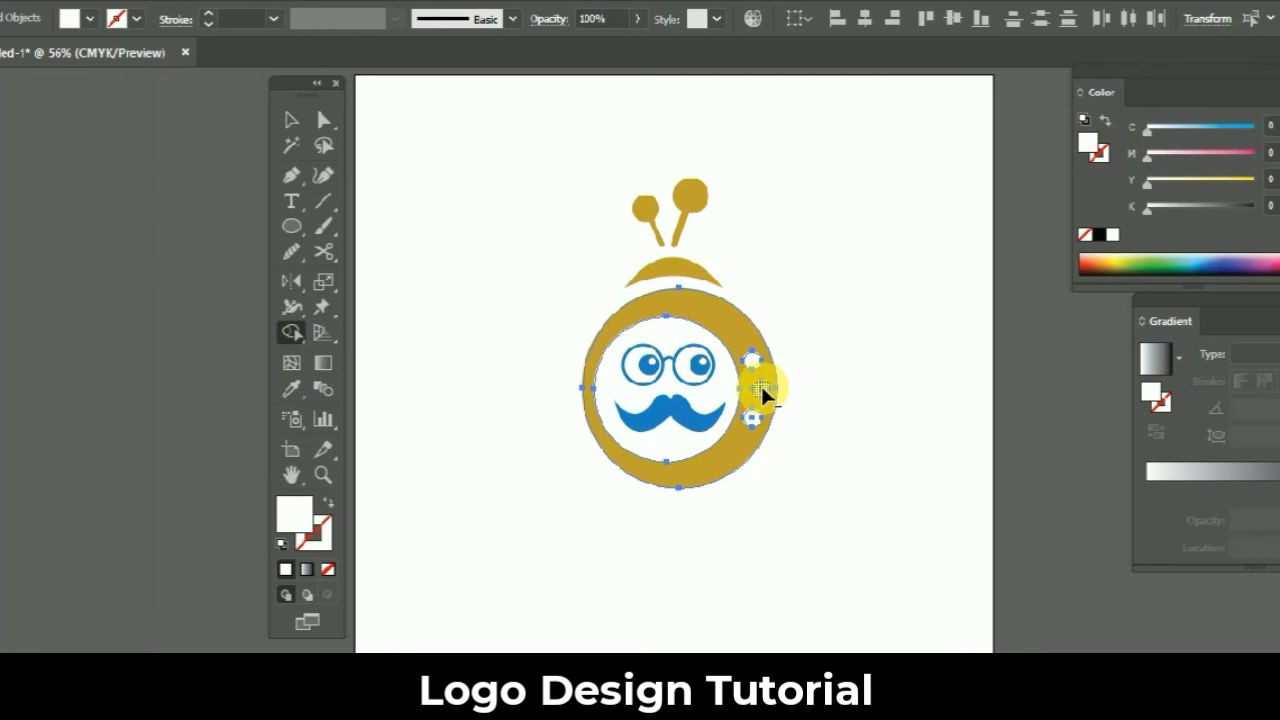
alt+click(752, 418)
Group all the logo artwork, from the antennae to the ring and face, into one object.
key(v)
drag(650, 362, 652, 365)
click(652, 363)
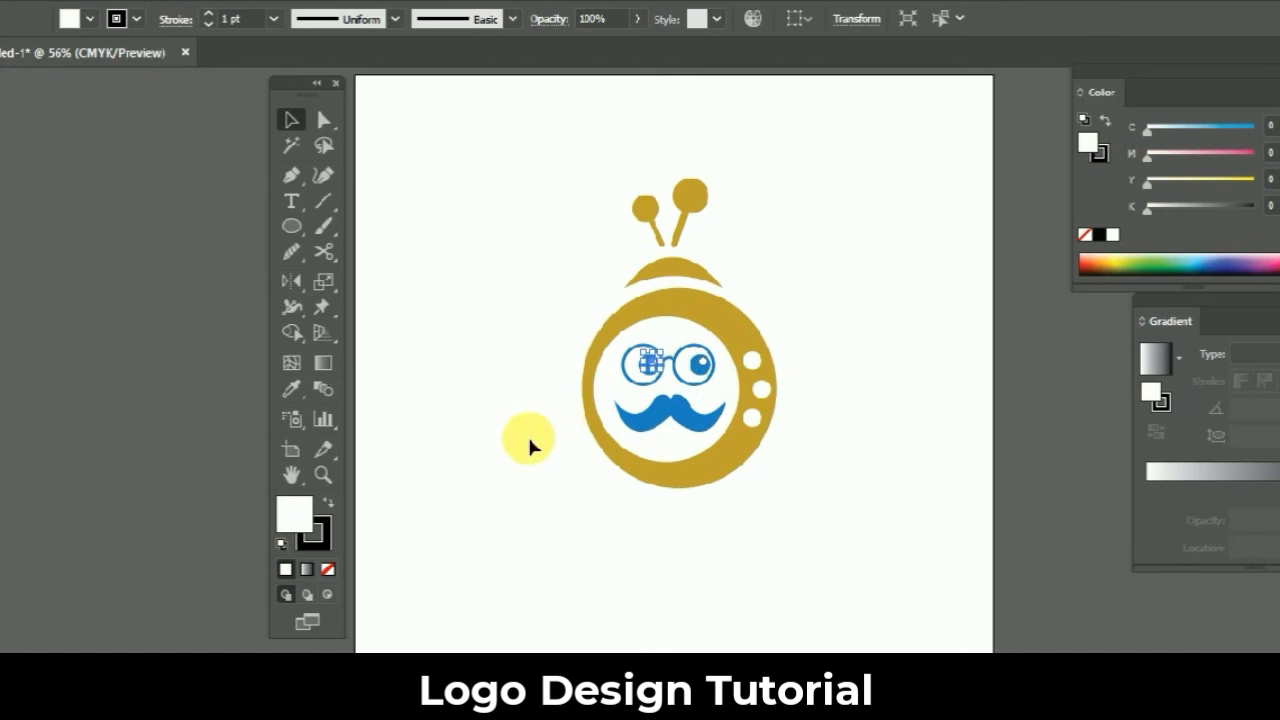
drag(557, 251, 820, 517)
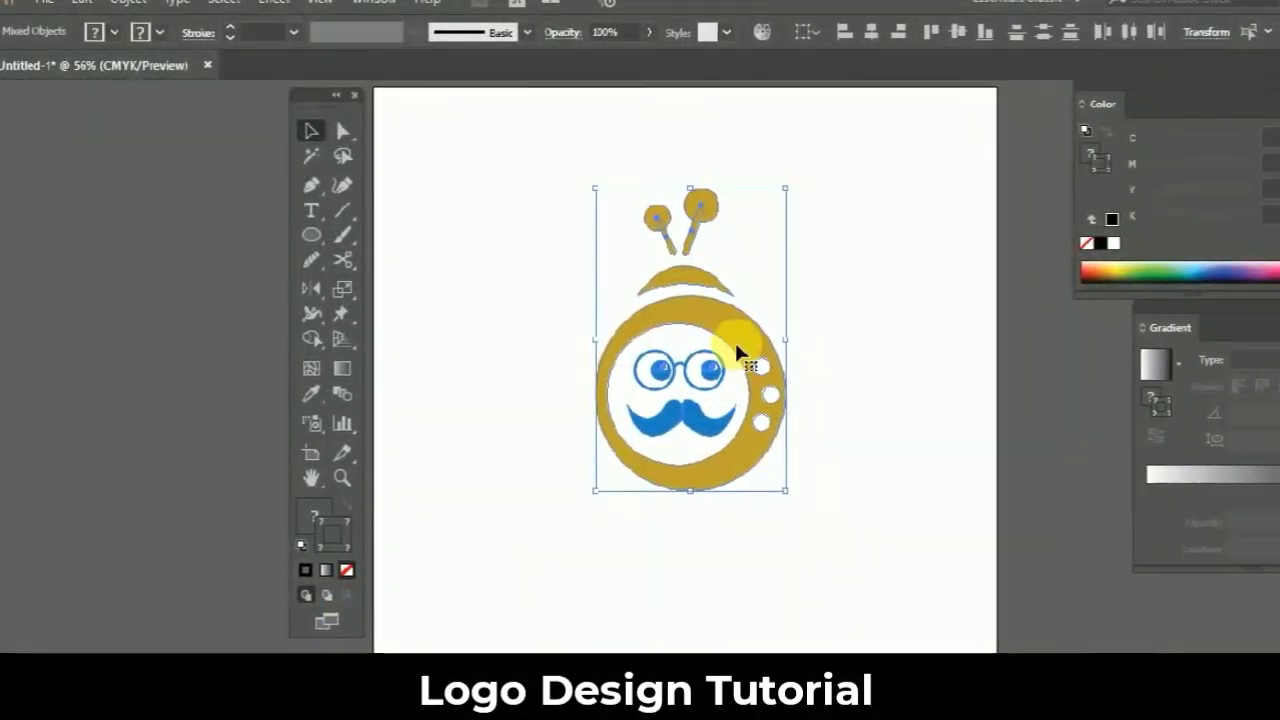
key(ctrl+g)
drag(736, 346, 583, 437)
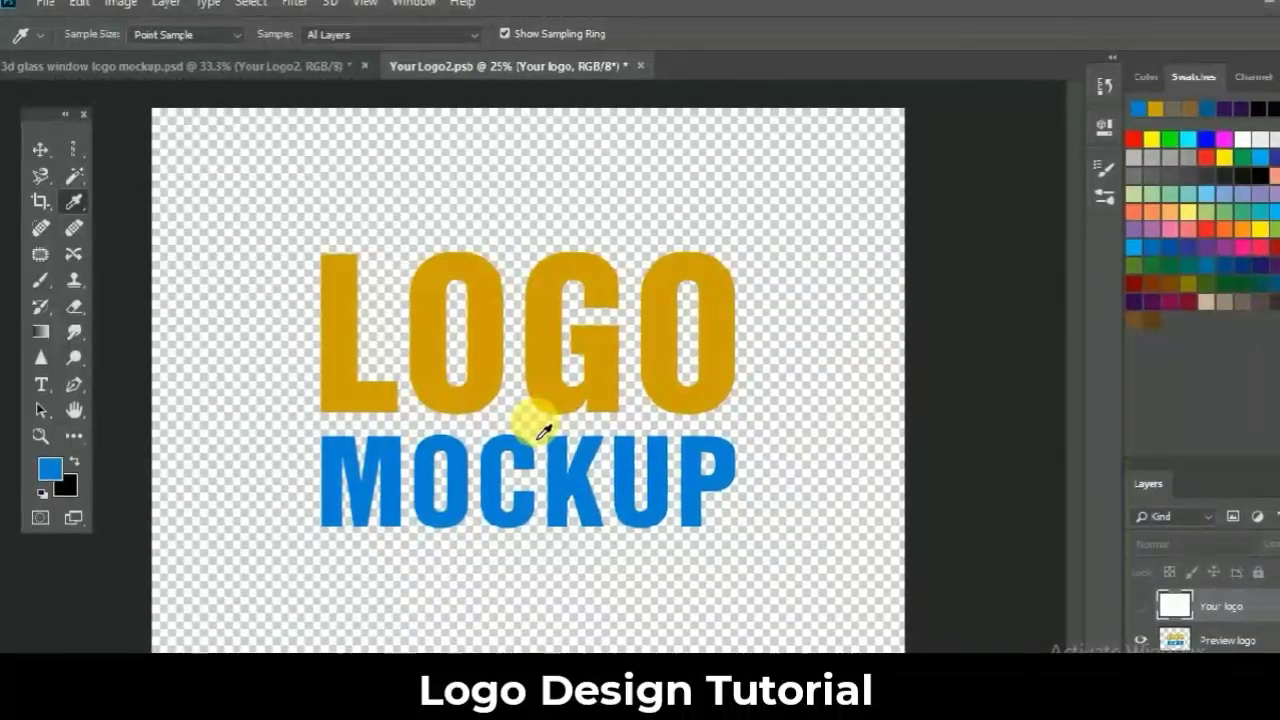
Switch to Photoshop and paste the logo into Your Logo2.psb as a smart object, centred over the LOGO MOCKUP placeholder.
key(ctrl+v)
drag(488, 356, 380, 274)
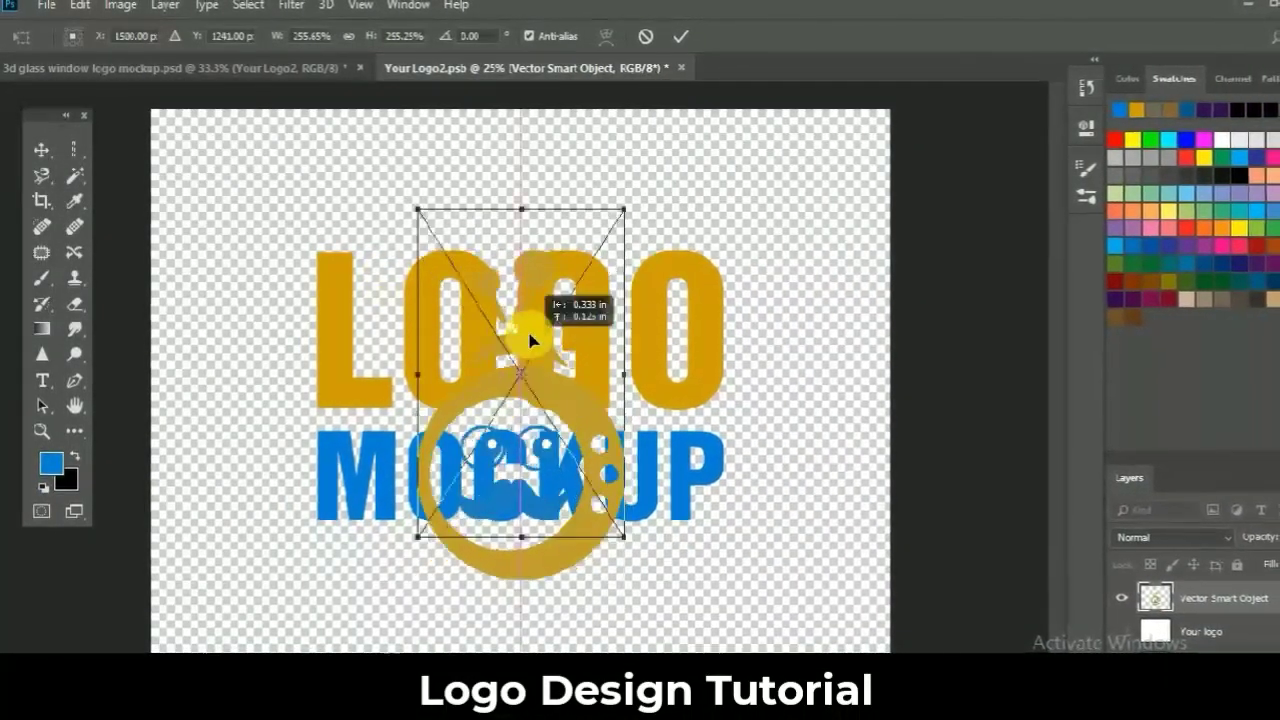
click(680, 36)
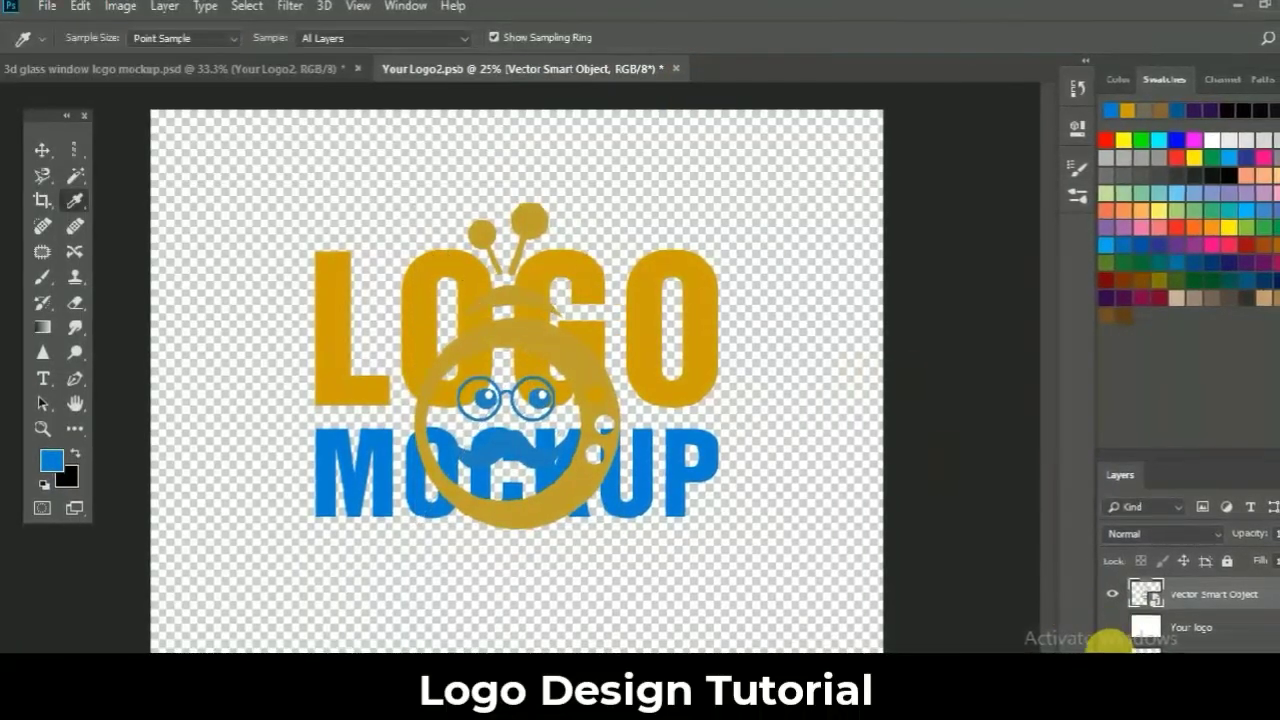
Hide the Preview logo layer and close Your Logo2.psb with its changes saved to update the glass window mockup.
click(1112, 630)
click(670, 70)
click(567, 273)
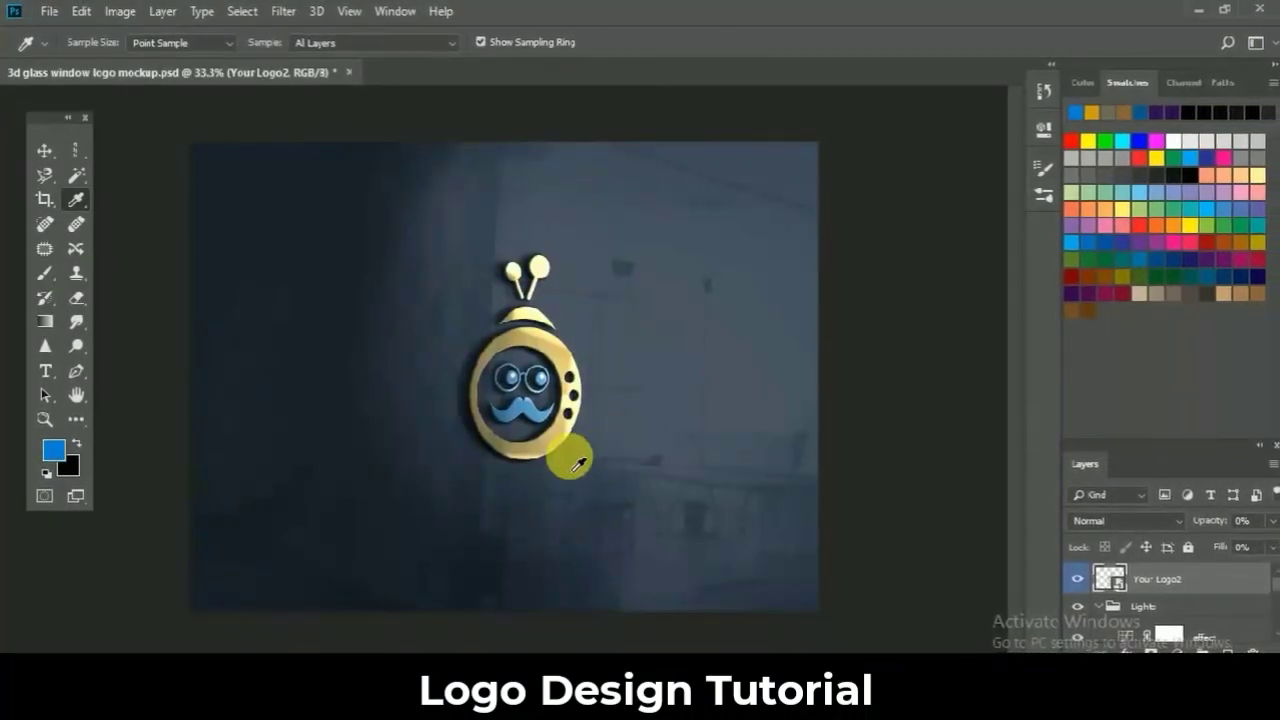
key(v)
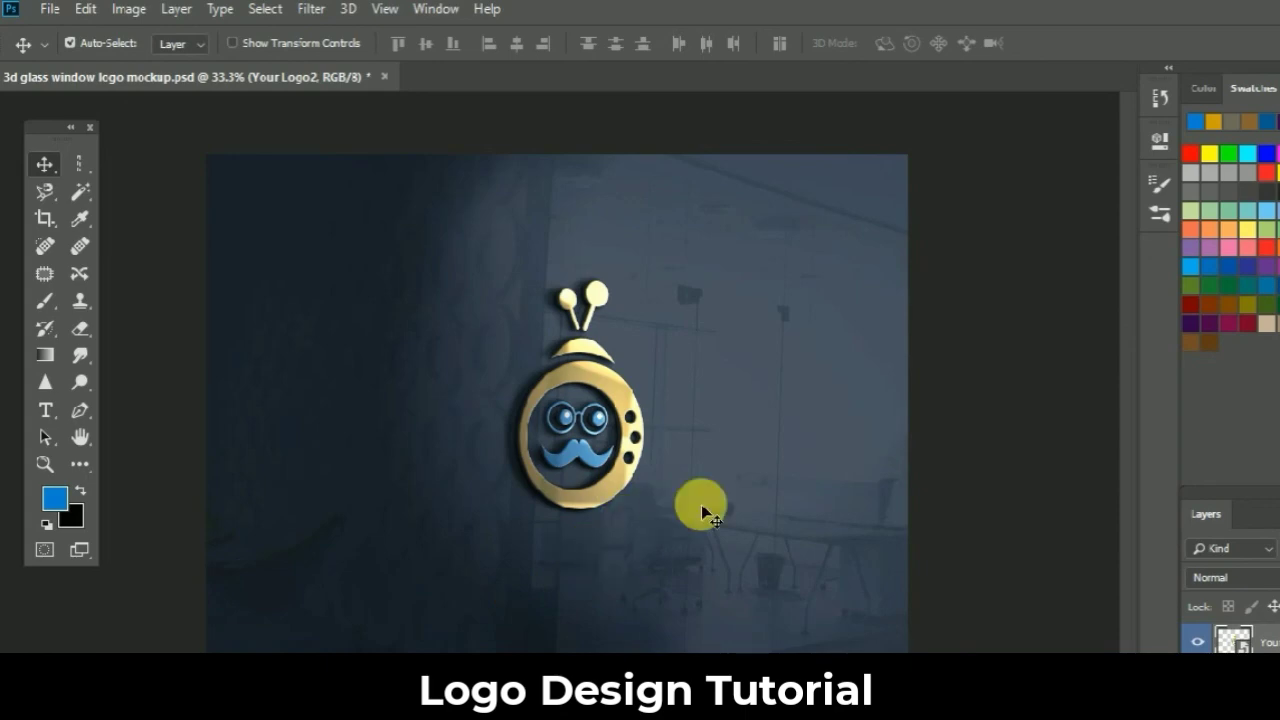